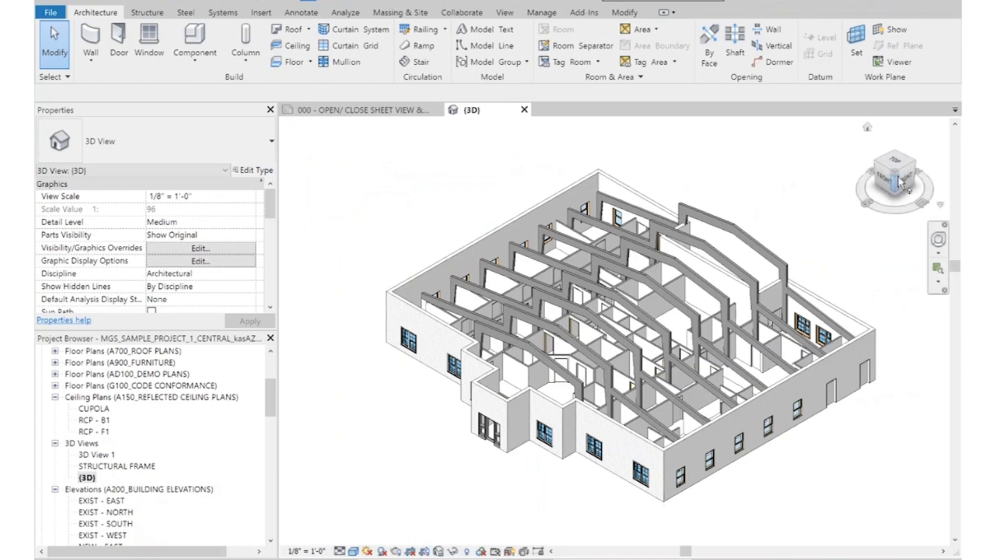
Examine the 3D building model from behind, turning it to face the recessed exterior wall on the back side
scroll(768, 498, "up", 2)
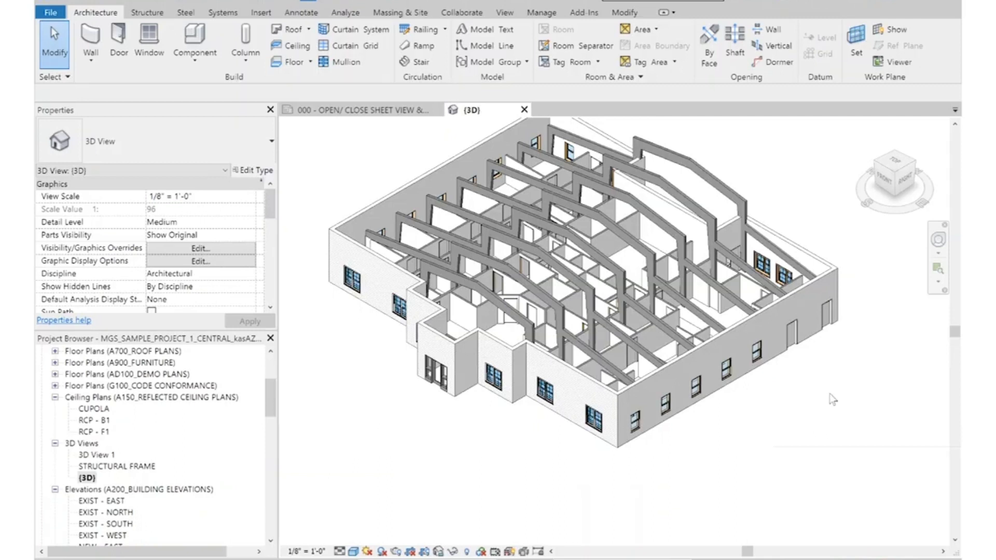
left_click(914, 167)
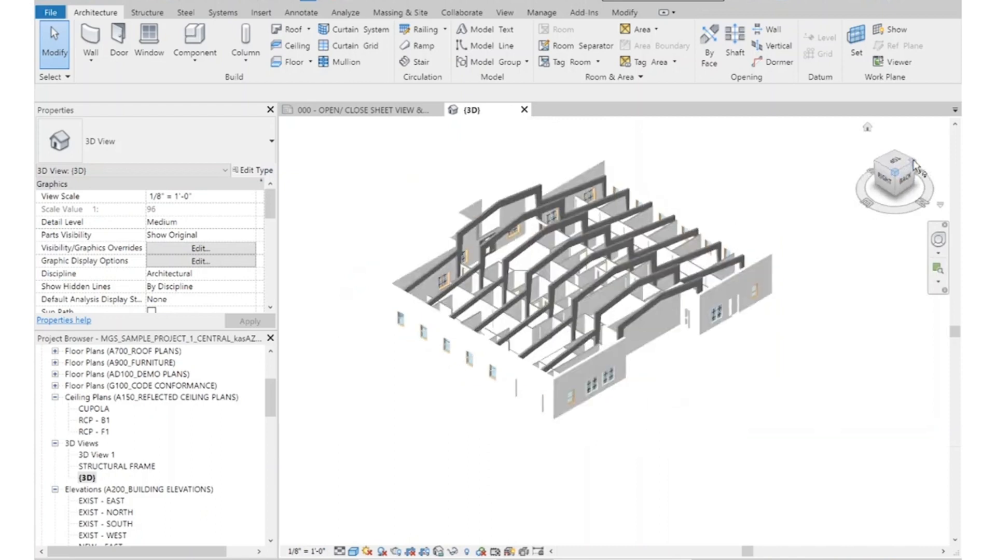
scroll(619, 373, "up", 5)
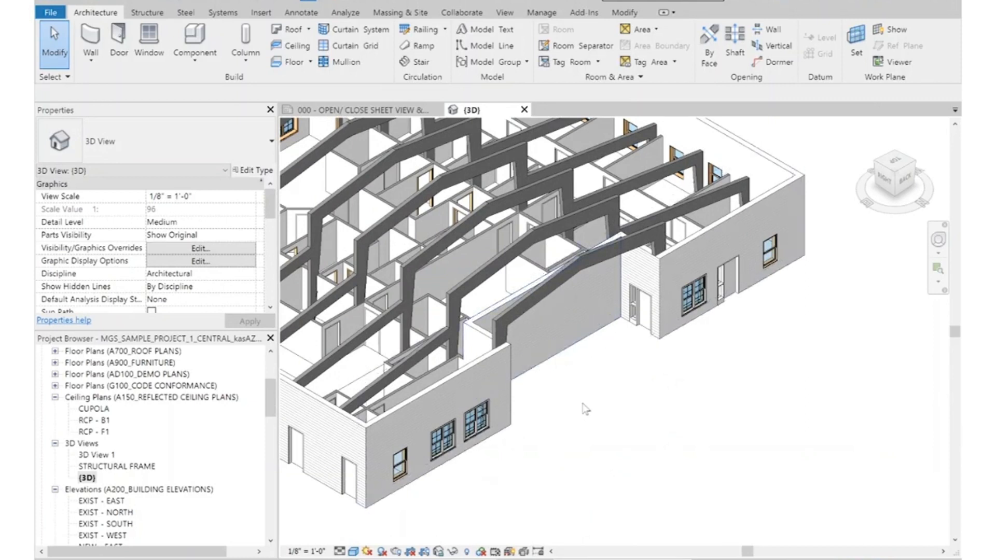
mouse_move(894, 173)
left_mouse_down()
mouse_move(881, 160)
mouse_move(866, 174)
mouse_move(880, 163)
left_mouse_up()
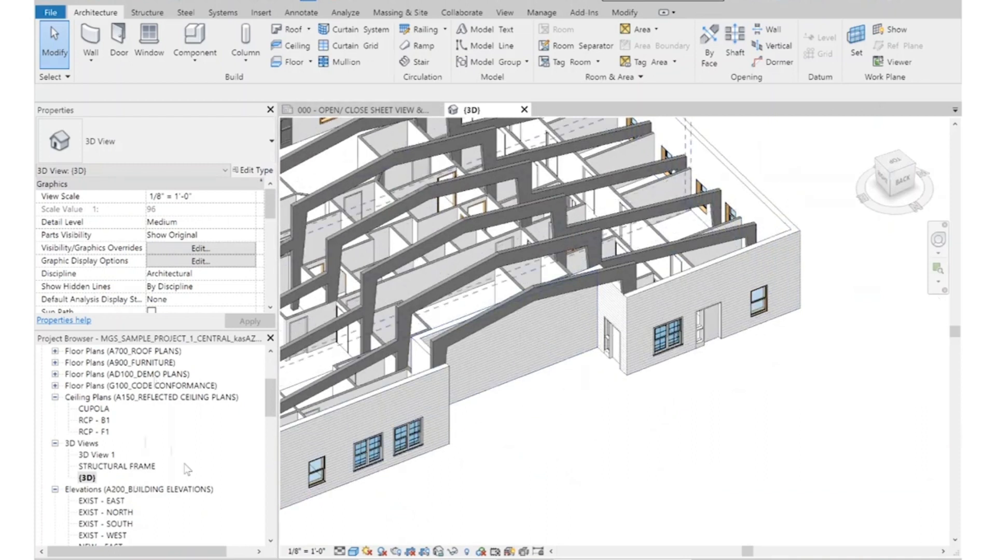
Open the NEW - F1 FLOOR PLAN view and show the whole plan with its surrounding elevation markers
scroll(188, 470, "down", 2)
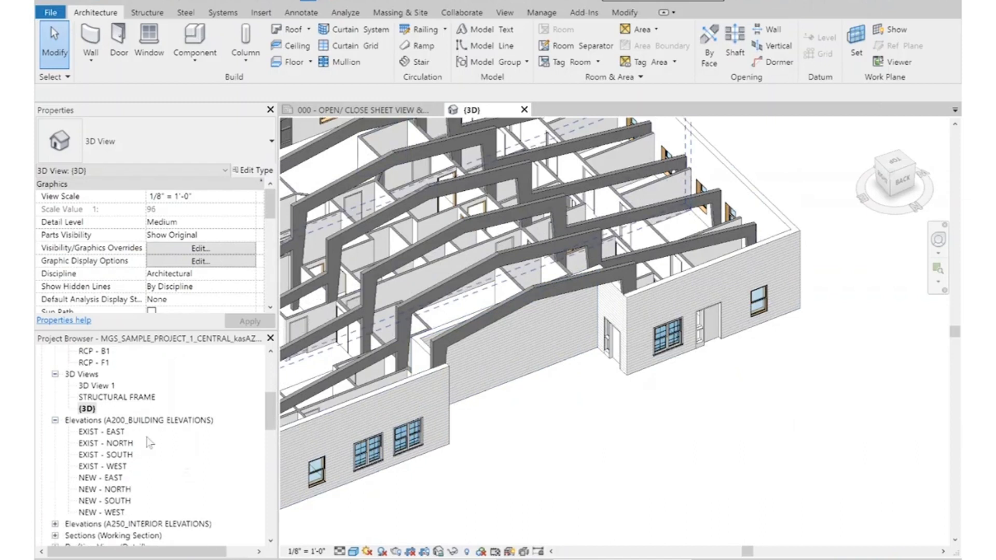
scroll(184, 467, "up", 2)
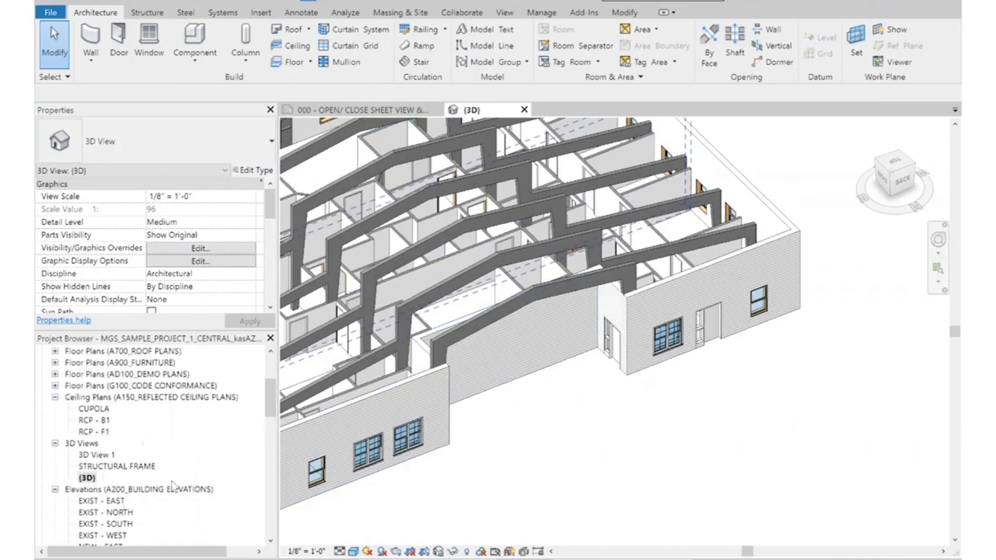
scroll(180, 453, "down", 2)
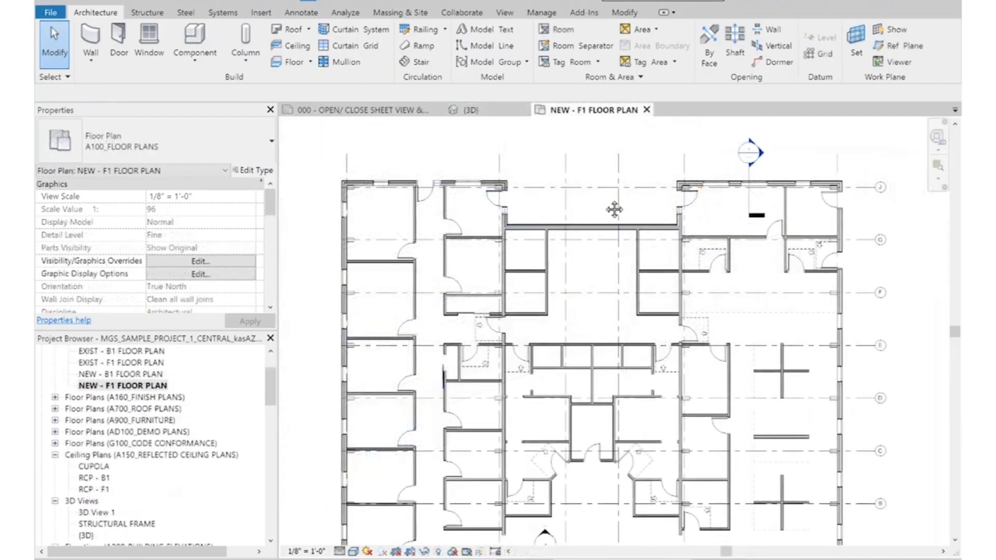
middle_click_drag(615, 210, 574, 256)
scroll(604, 156, "down", 3)
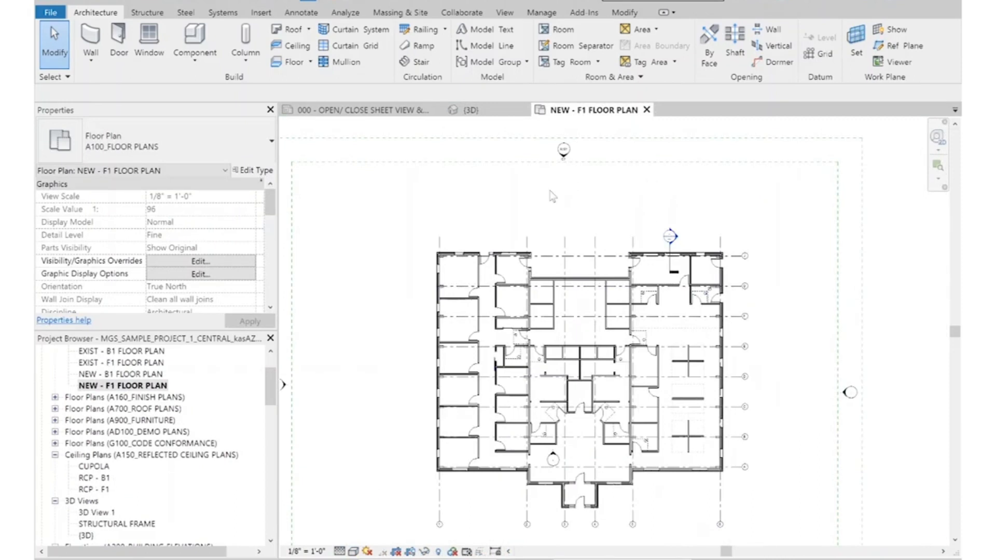
scroll(553, 197, "down", 2)
scroll(569, 215, "up", 1)
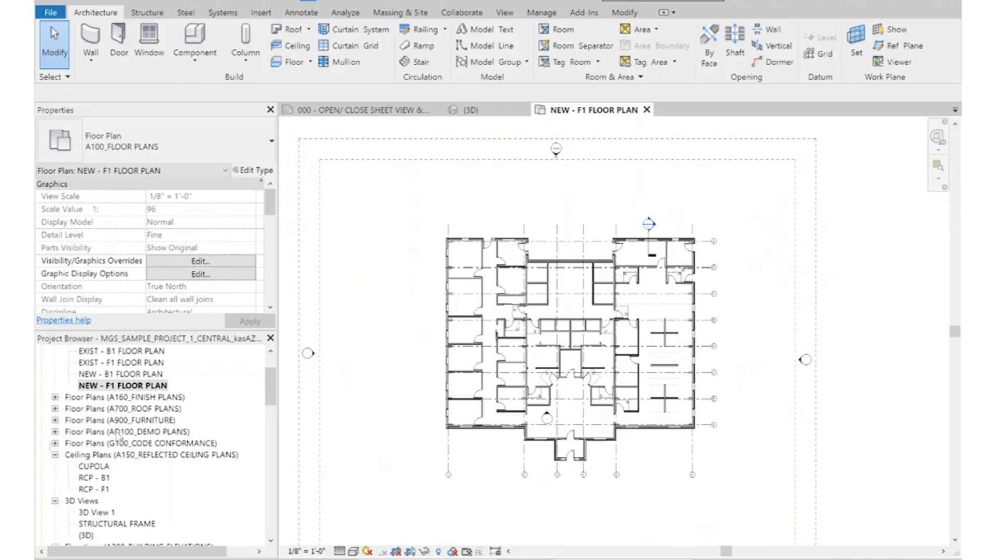
Open the NEW - NORTH elevation from the A200 building elevations
scroll(118, 435, "up", 2)
left_click(55, 386)
scroll(120, 472, "down", 2)
scroll(129, 473, "down", 2)
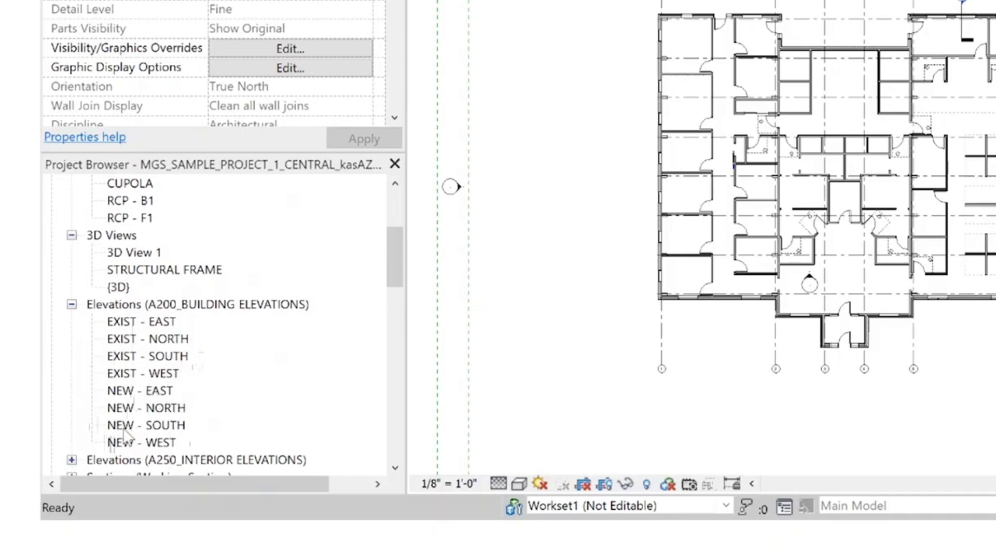
double_click(124, 408)
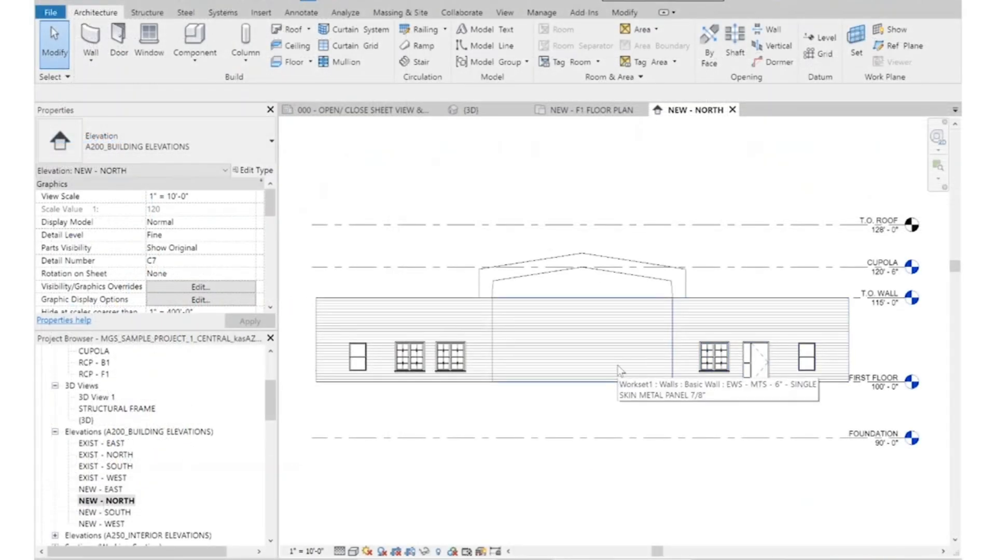
Return to the NEW - F1 FLOOR PLAN and select the north elevation marker's arrow to inspect its view line
left_click(594, 111)
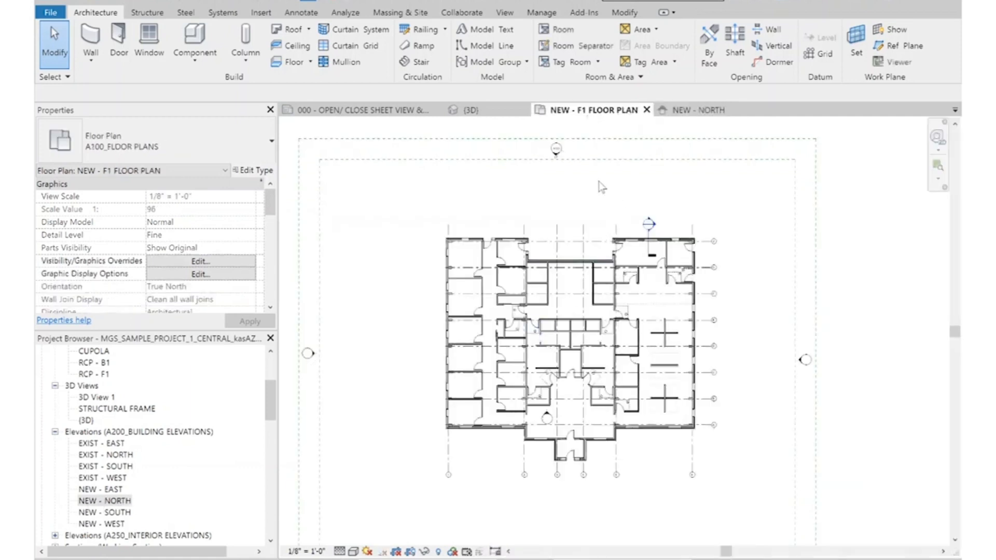
scroll(599, 184, "down", 1)
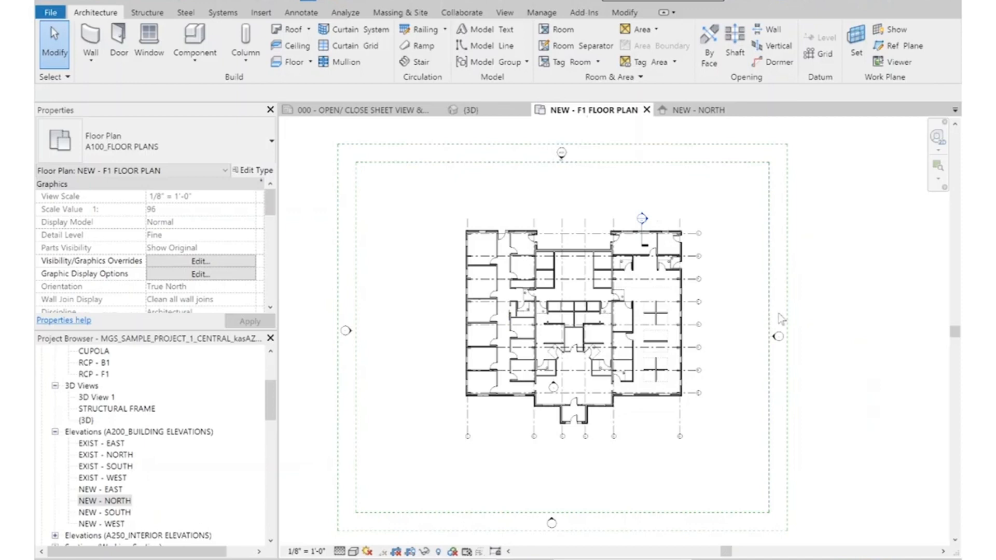
scroll(573, 156, "up", 5)
middle_click_drag(575, 152, 663, 236)
left_click(636, 242)
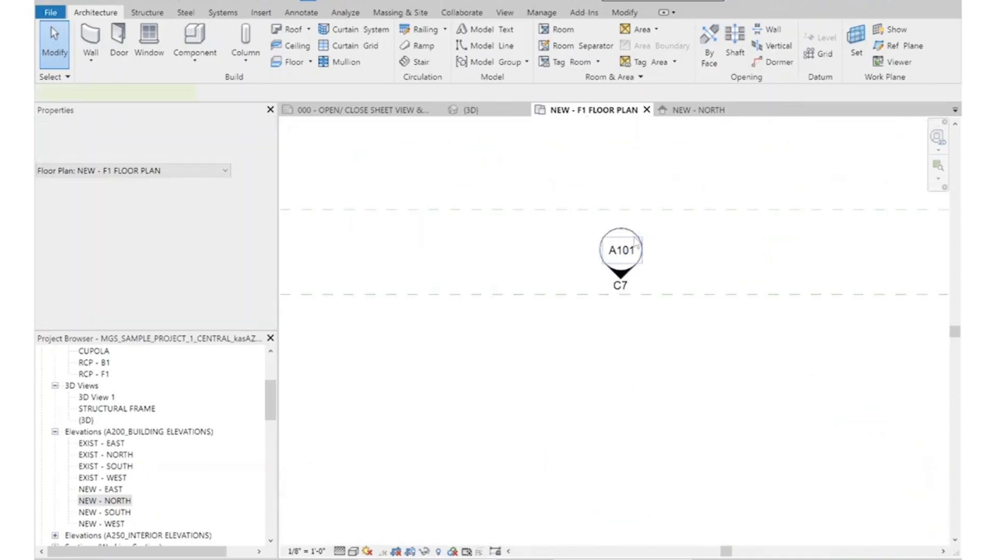
left_click(741, 372)
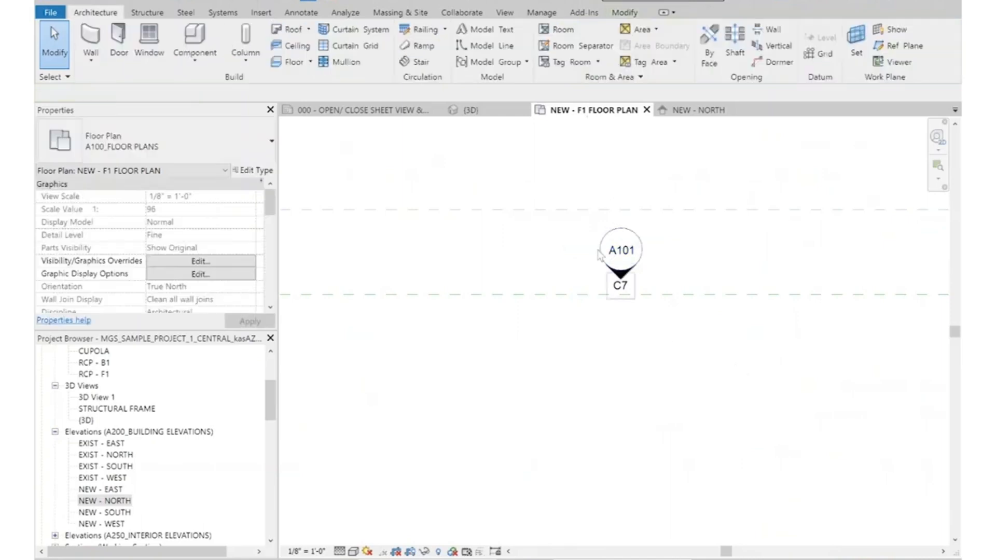
left_click(626, 279)
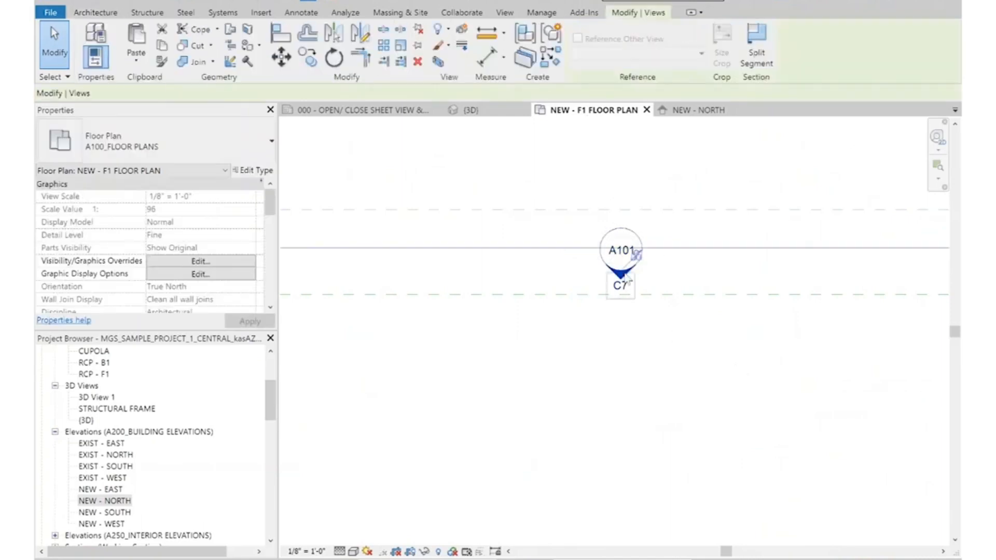
scroll(618, 260, "down", 4)
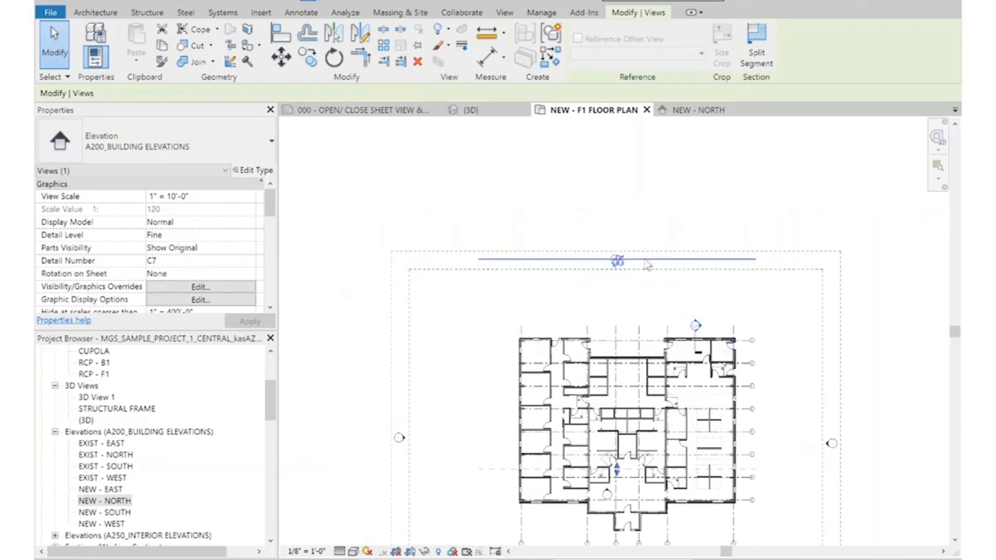
scroll(647, 265, "up", 5)
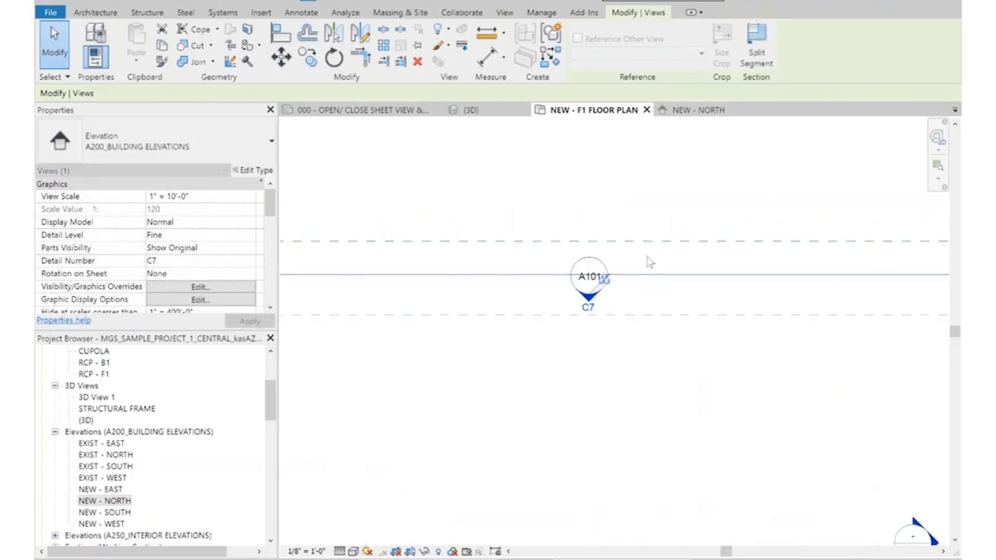
Select the complete north elevation marker and move it down close to the building's recessed north wall
left_click(658, 262)
left_click(603, 276)
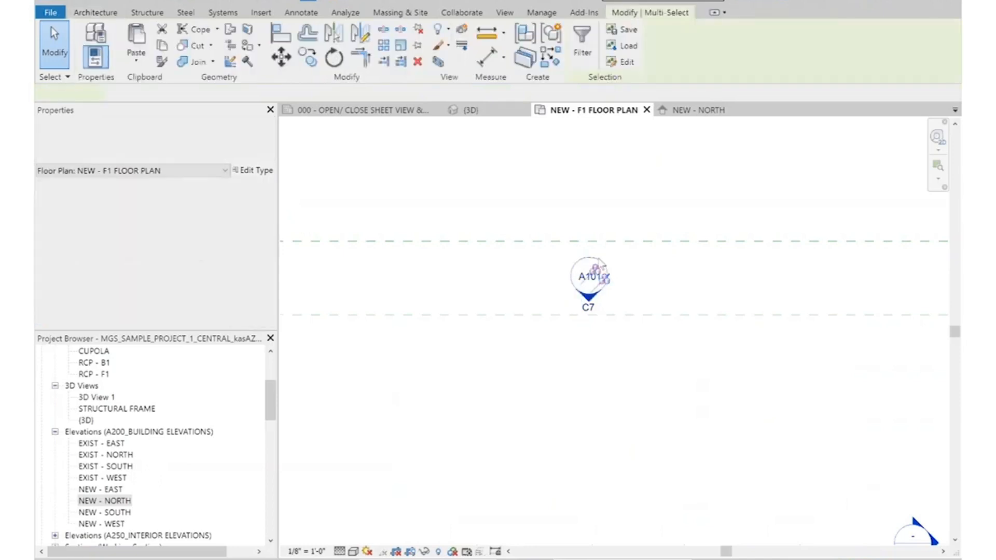
scroll(637, 291, "down", 3)
mouse_move(637, 291)
left_mouse_down()
mouse_move(646, 335)
mouse_move(637, 361)
left_mouse_up()
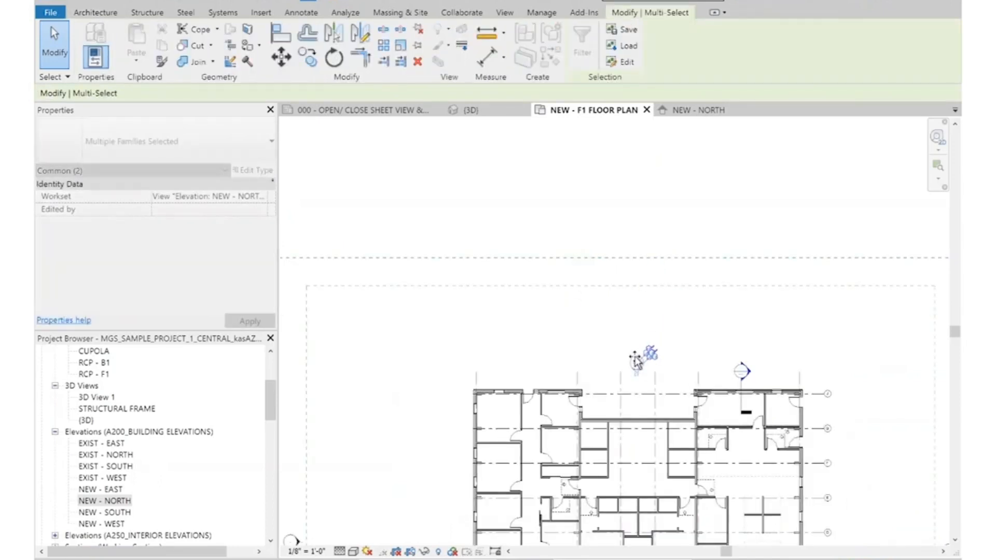
key("Escape")
Check the NEW - NORTH elevation by opening it from its relocated marker, and return to the NEW - F1 FLOOR PLAN
scroll(624, 363, "up", 4)
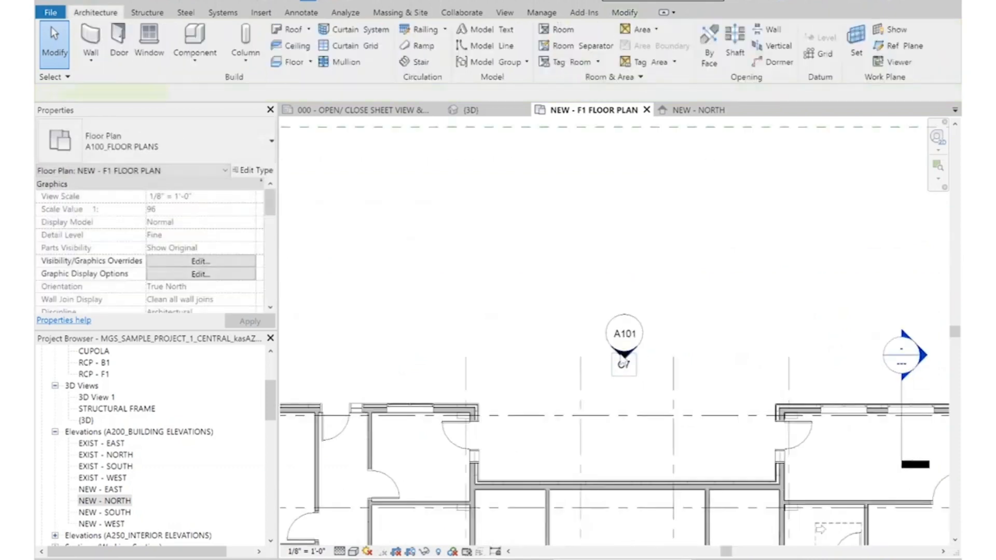
double_click(623, 362)
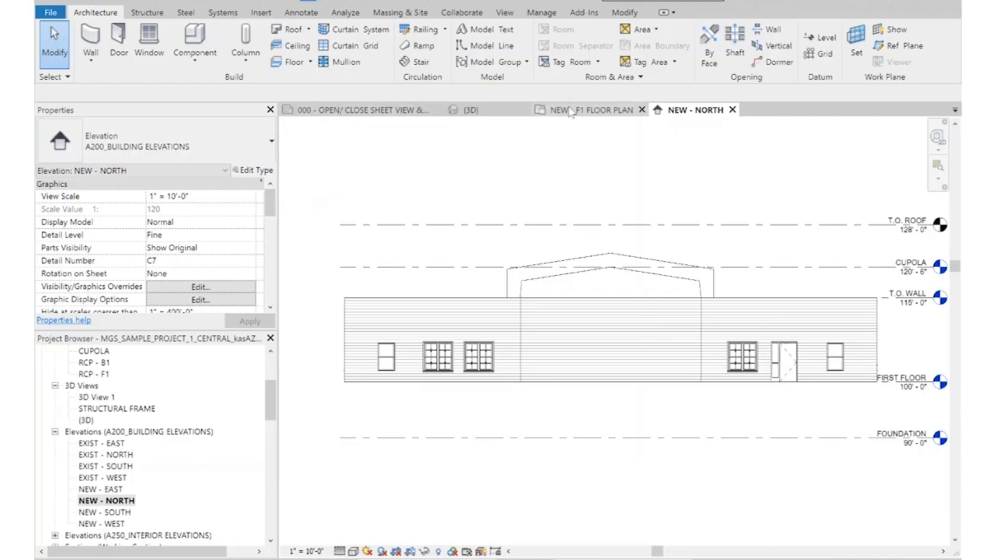
left_click(590, 110)
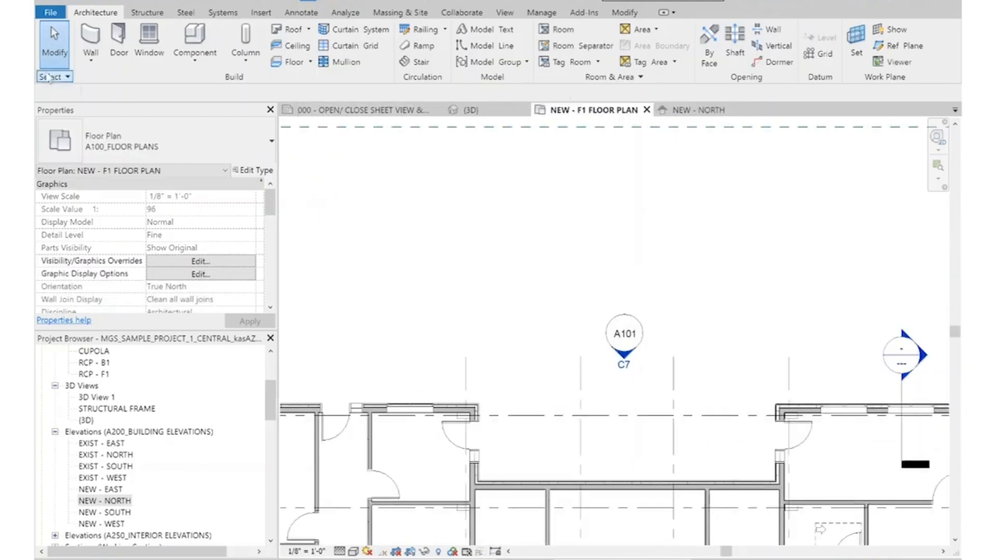
left_click(98, 66)
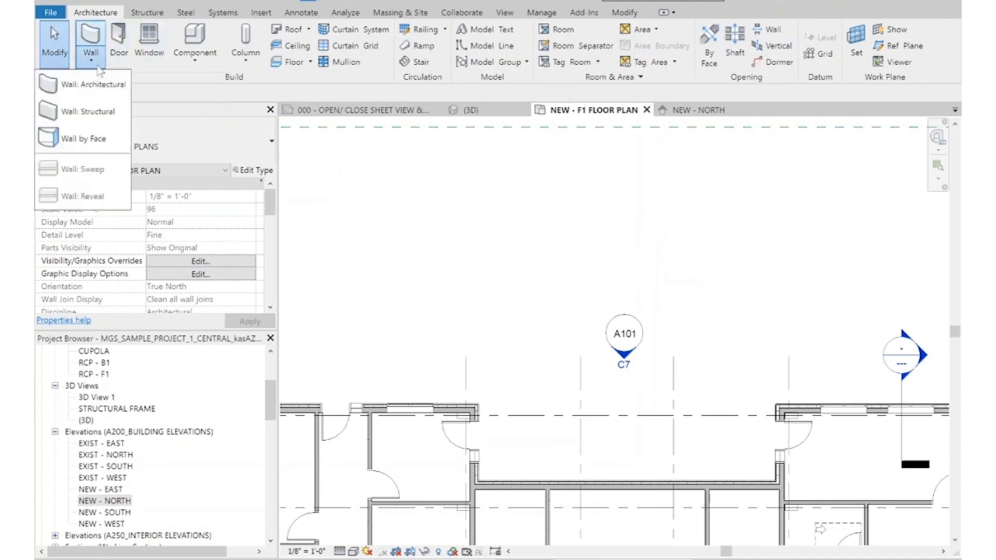
left_click(144, 49)
left_click(96, 12)
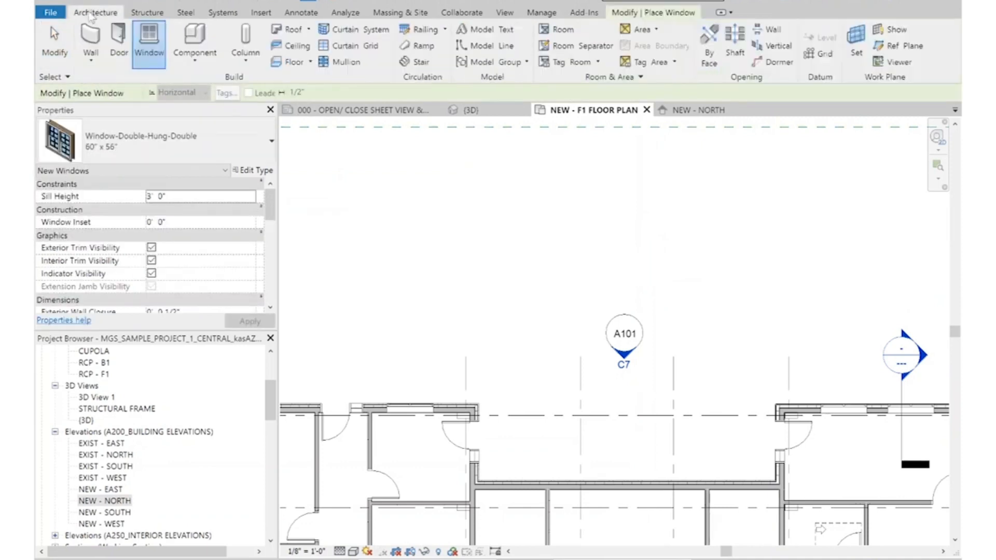
Start placing a wall and review the exterior (EWS) and interior (IWS) curtain wall types available in the project
left_click(91, 62)
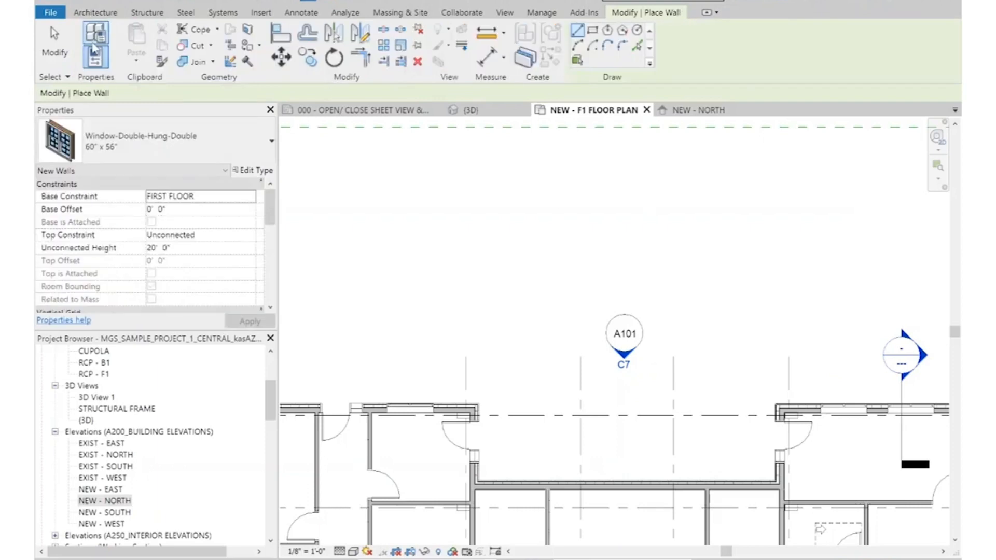
left_click(147, 151)
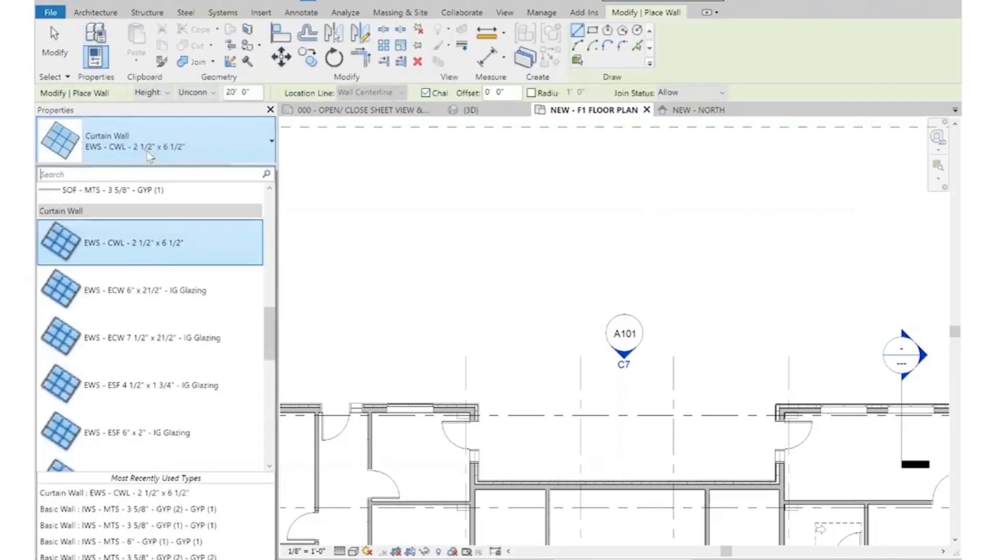
scroll(136, 294, "up", 5)
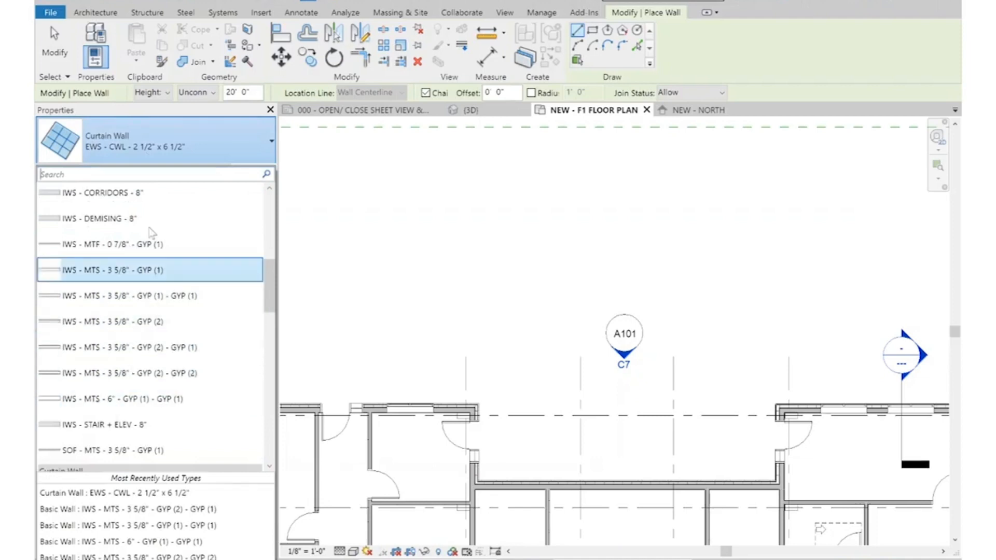
scroll(140, 325, "down", 1)
scroll(140, 325, "down", 3)
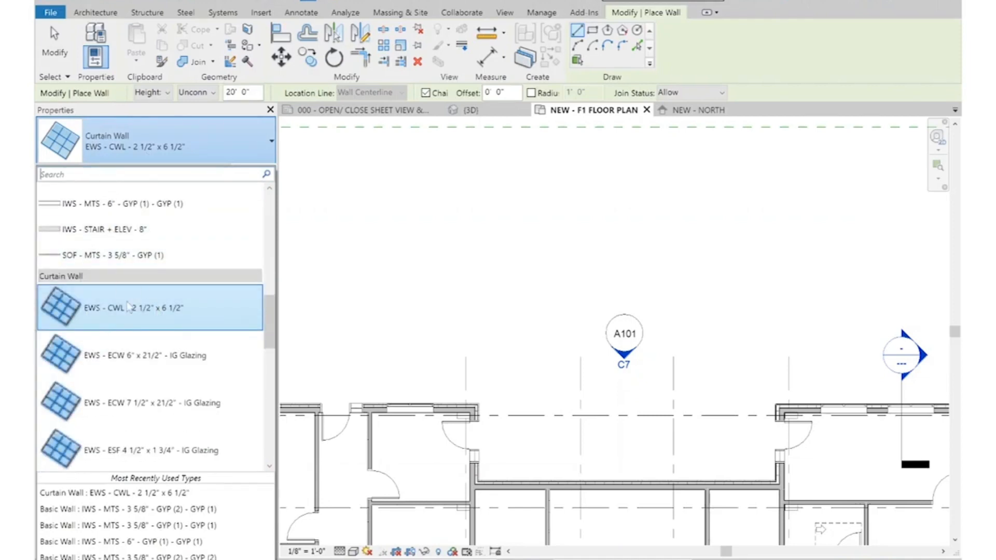
scroll(117, 335, "down", 1)
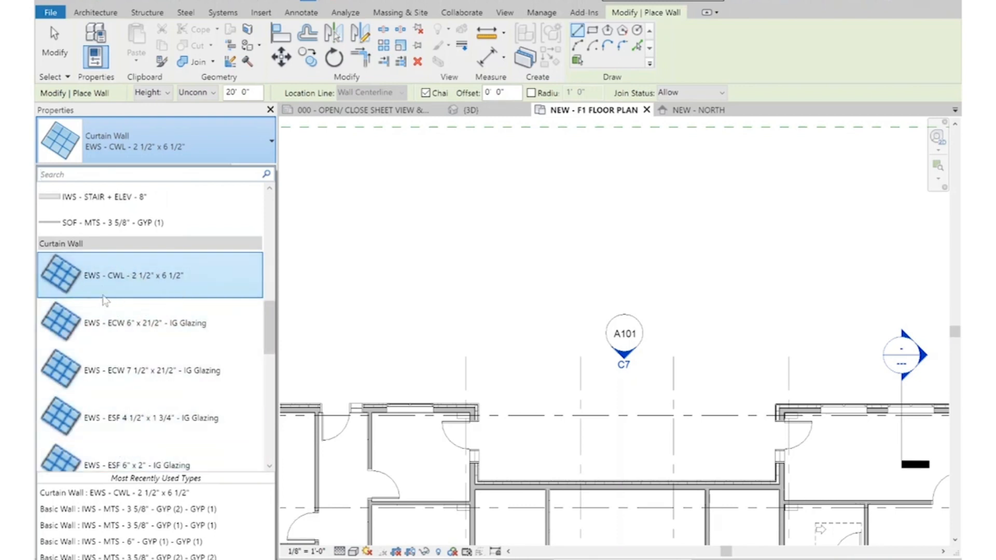
scroll(156, 340, "down", 1)
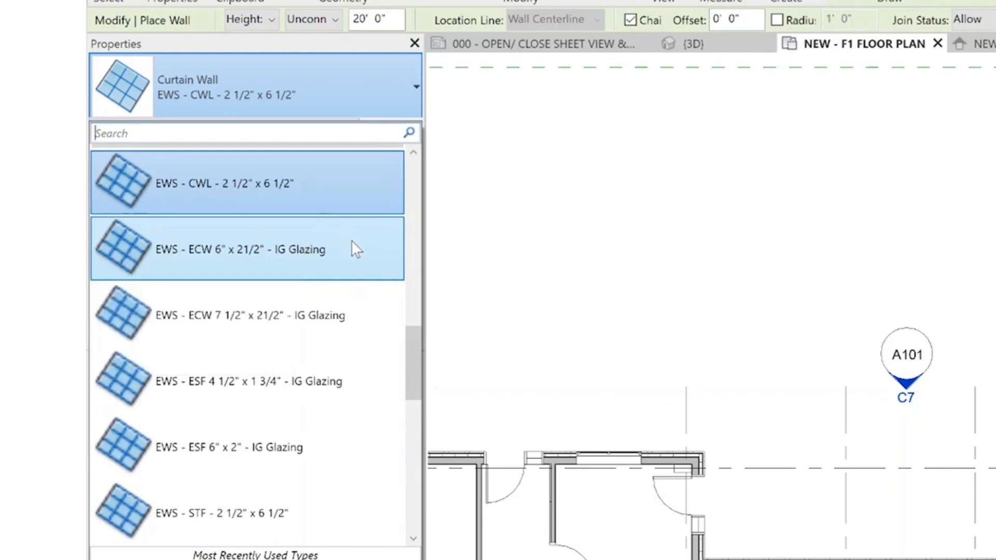
scroll(351, 244, "down", 1)
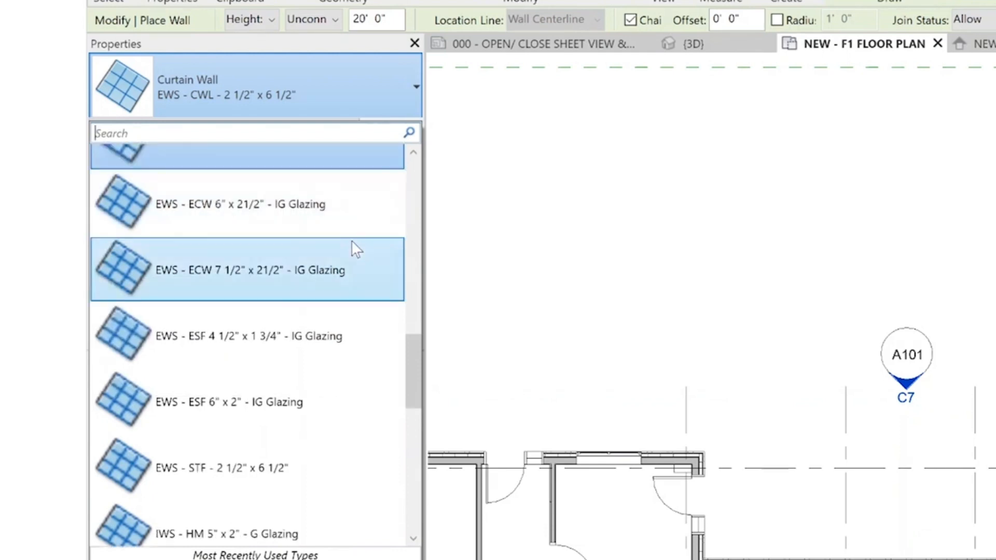
scroll(197, 332, "down", 2)
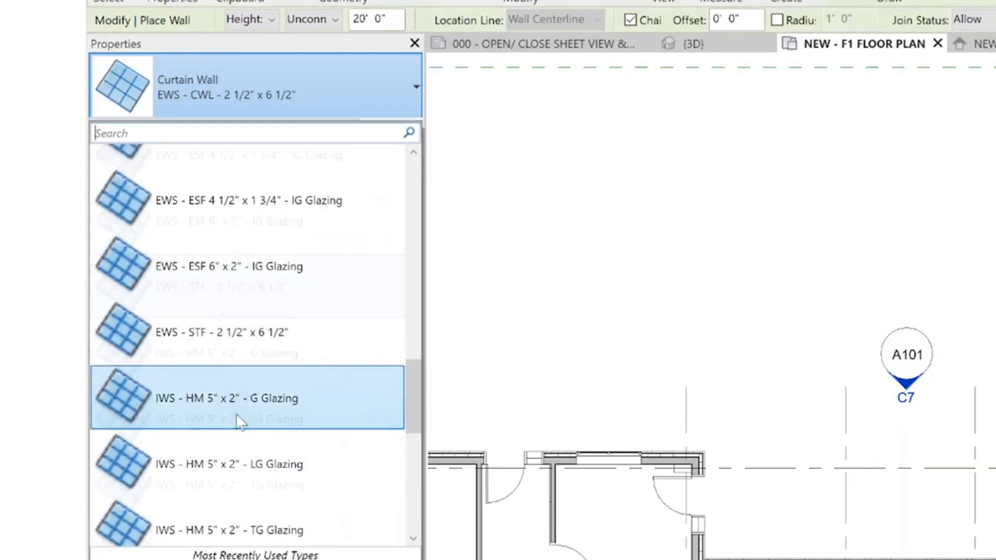
scroll(237, 416, "down", 1)
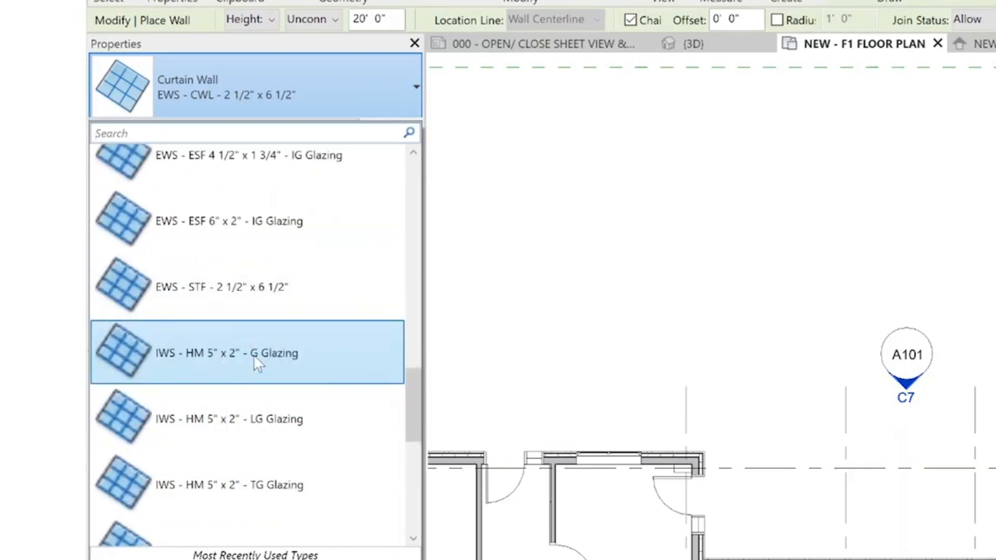
scroll(275, 342, "down", 2)
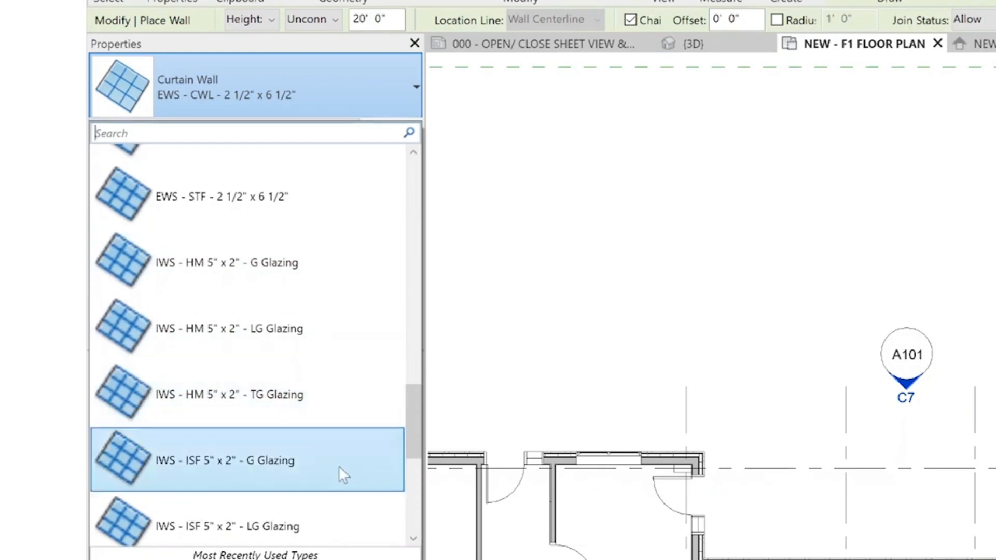
scroll(362, 405, "down", 1)
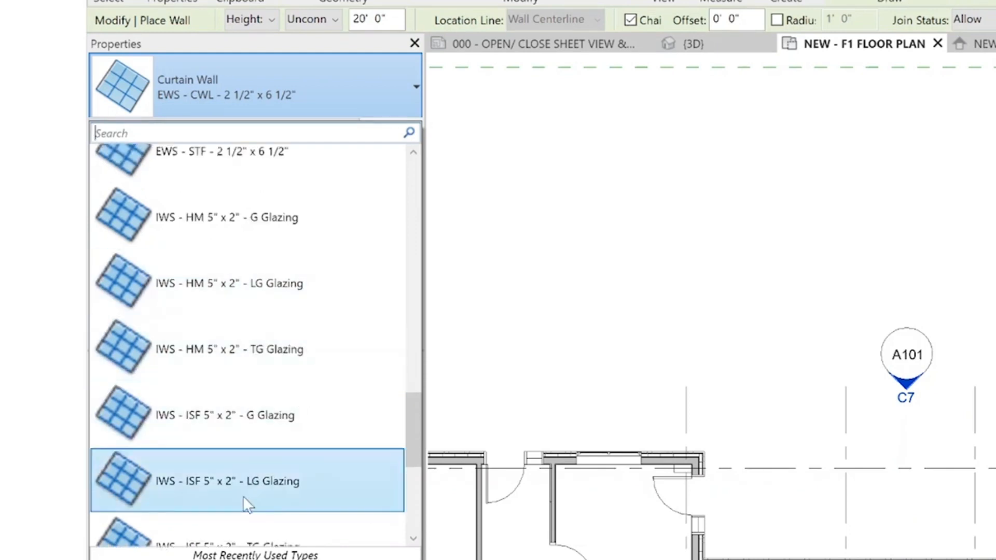
scroll(242, 499, "down", 1)
scroll(238, 491, "down", 2)
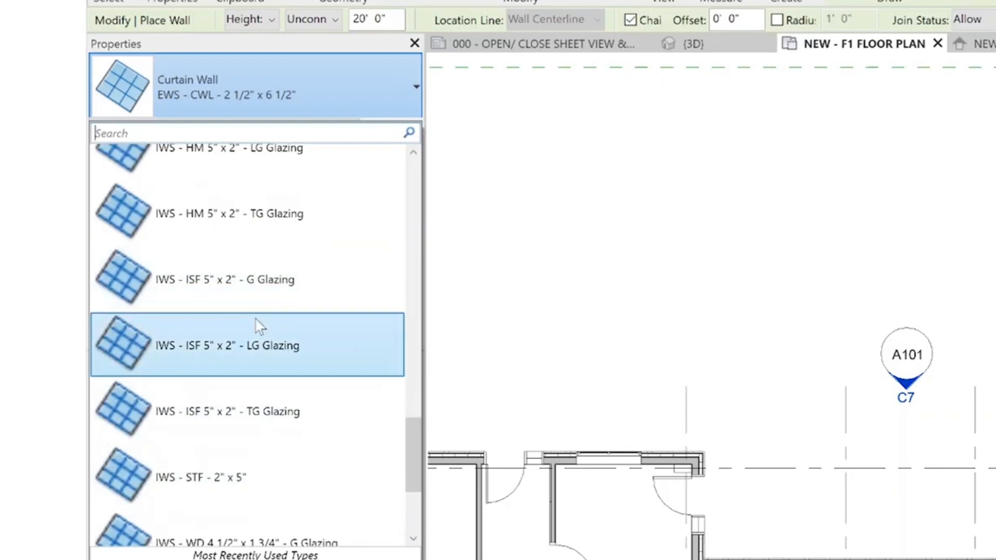
scroll(262, 373, "down", 1)
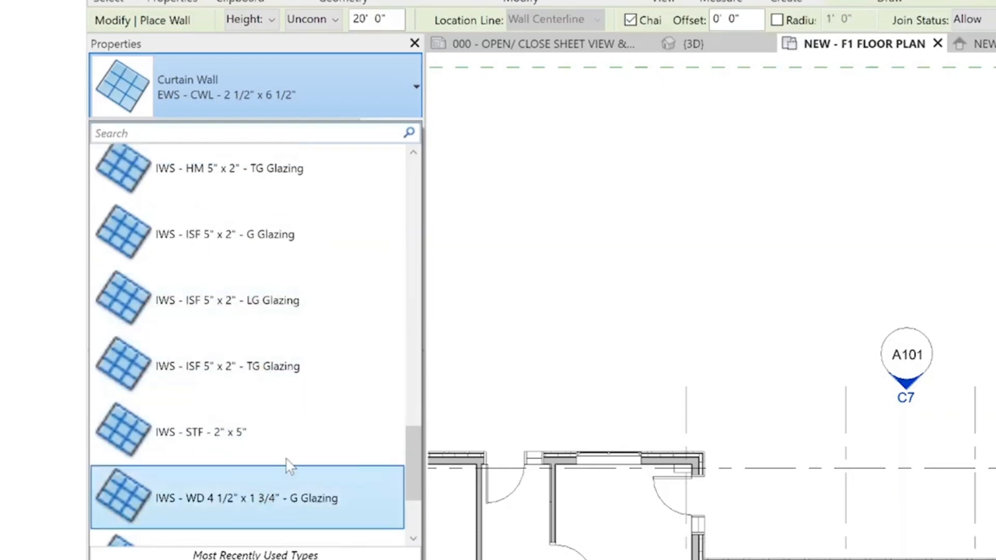
scroll(279, 468, "down", 2)
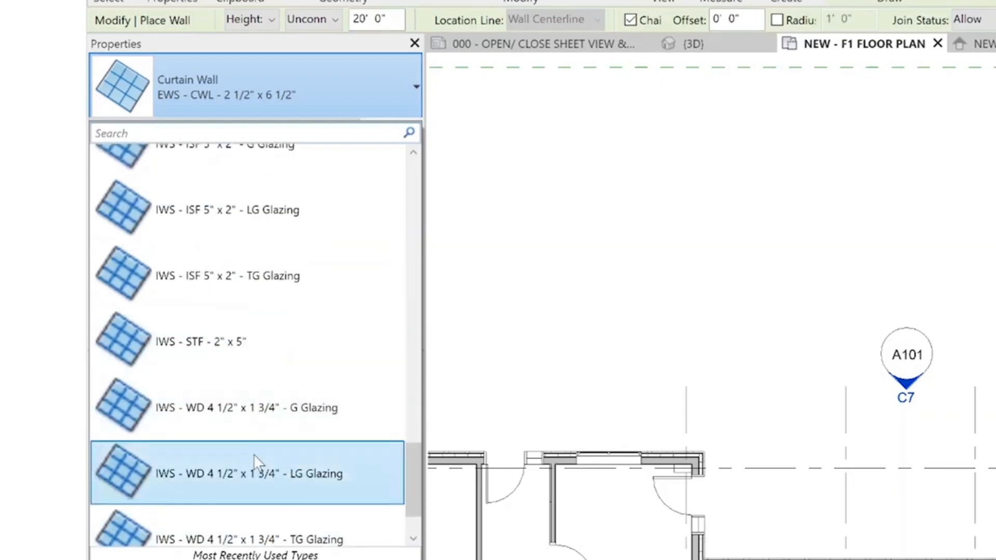
scroll(264, 457, "down", 1)
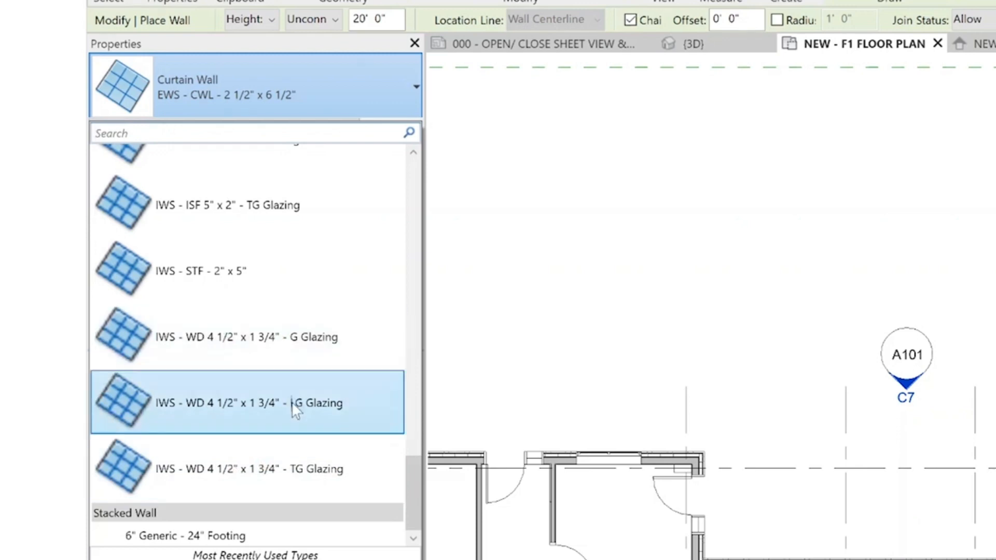
Choose the exterior curtain wall type EWS - ECW 6" x 21/2" - IG Glazing for the new wall
scroll(306, 363, "up", 6)
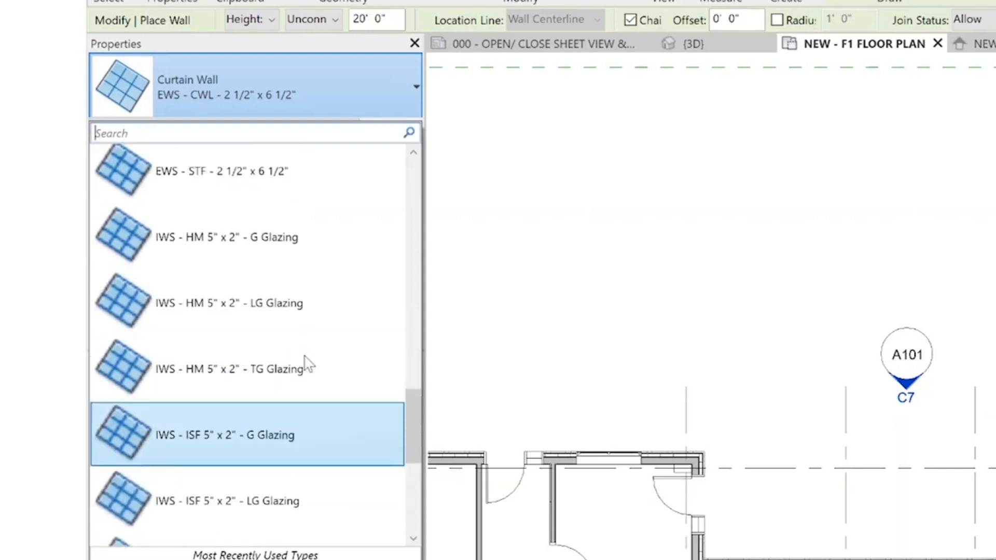
scroll(309, 363, "down", 1)
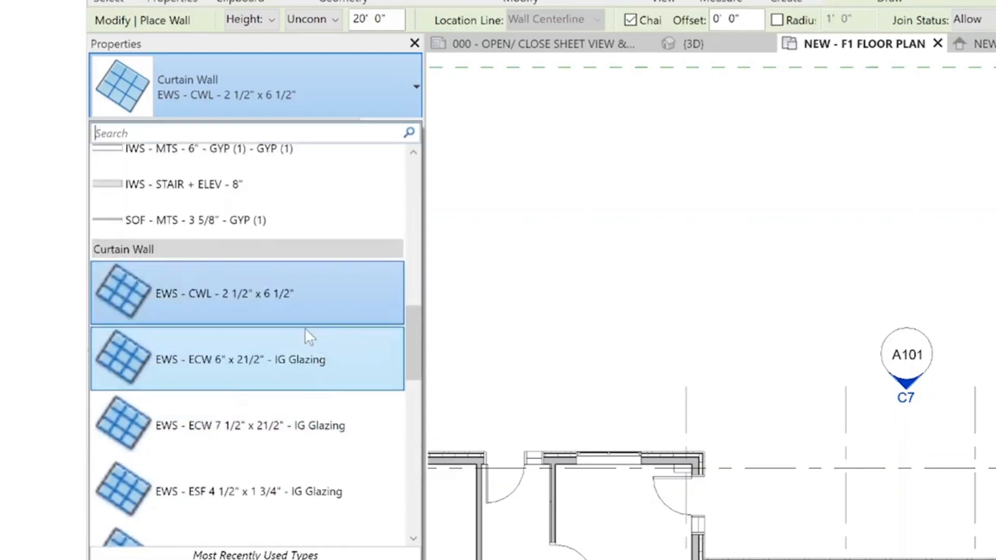
scroll(283, 321, "down", 1)
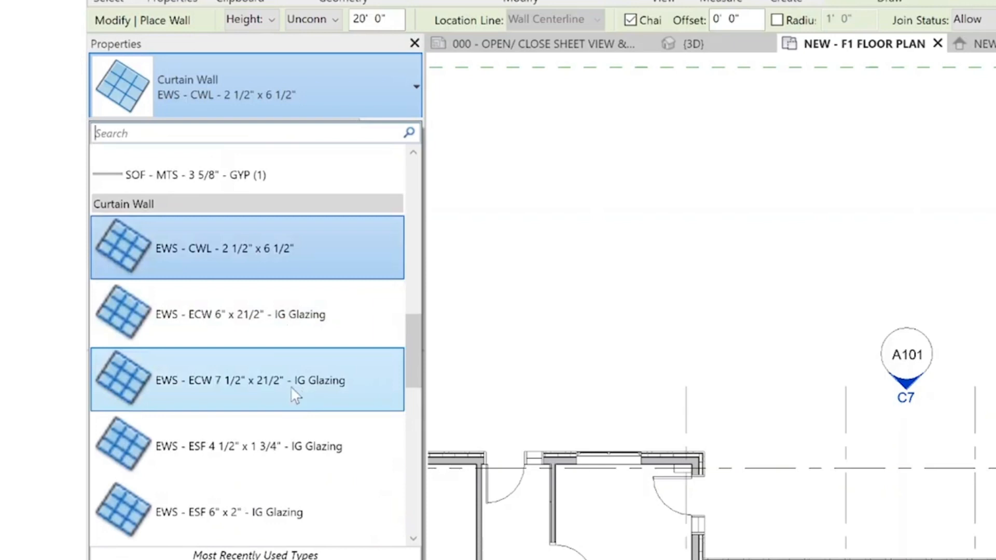
left_click(284, 321)
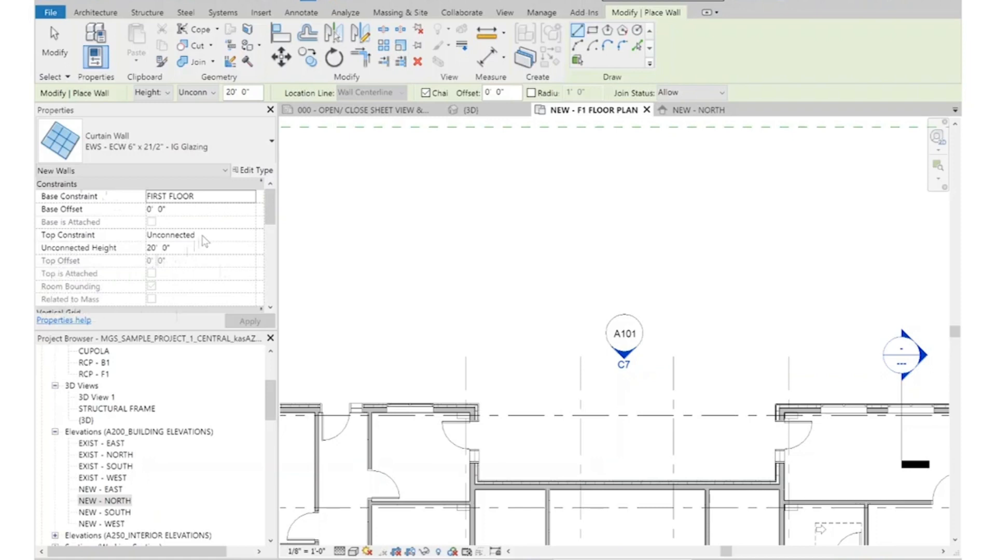
With the 3D view open, set the new curtain wall's unconnected height to 9' 0" and its base offset to 1' 4"
left_click(467, 110)
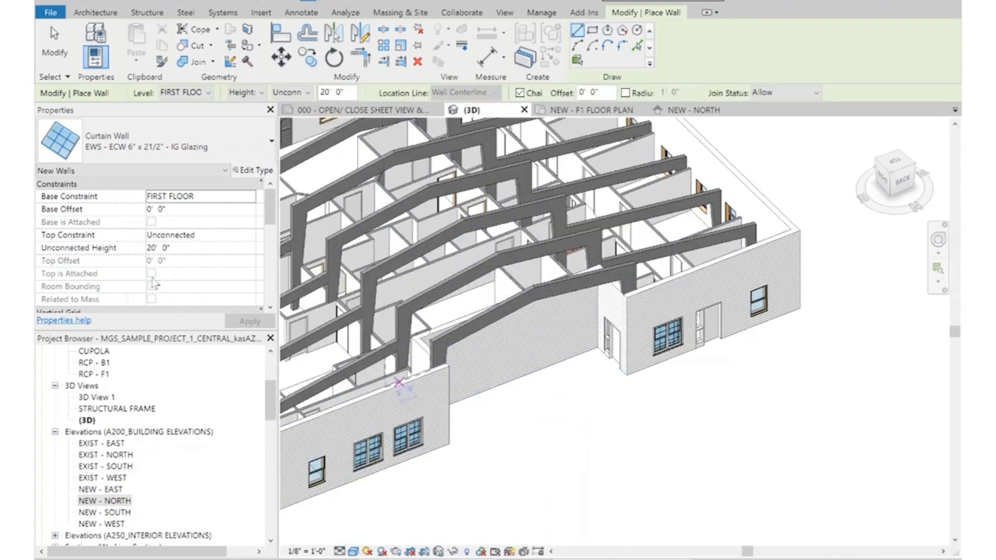
left_click(186, 249)
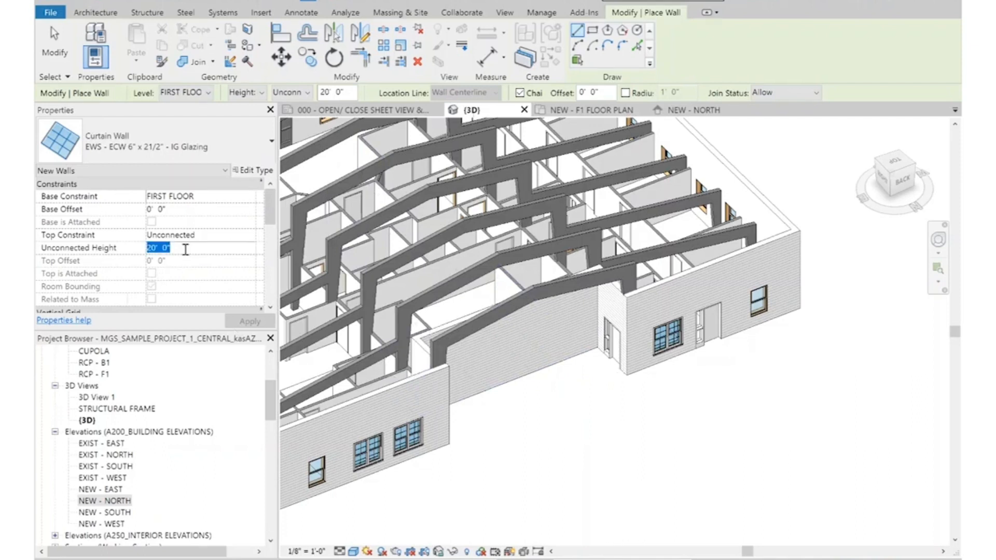
type("9' 0\"")
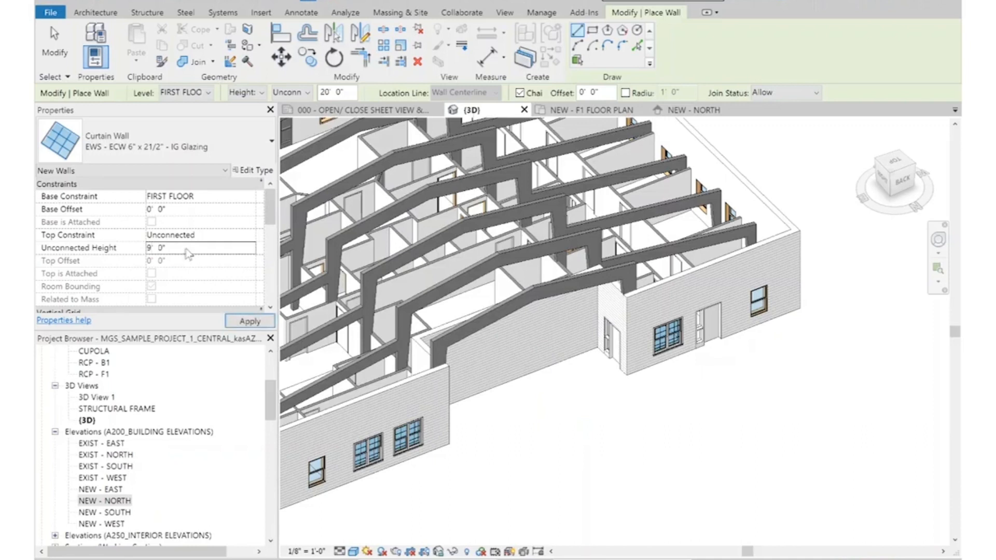
key("Return")
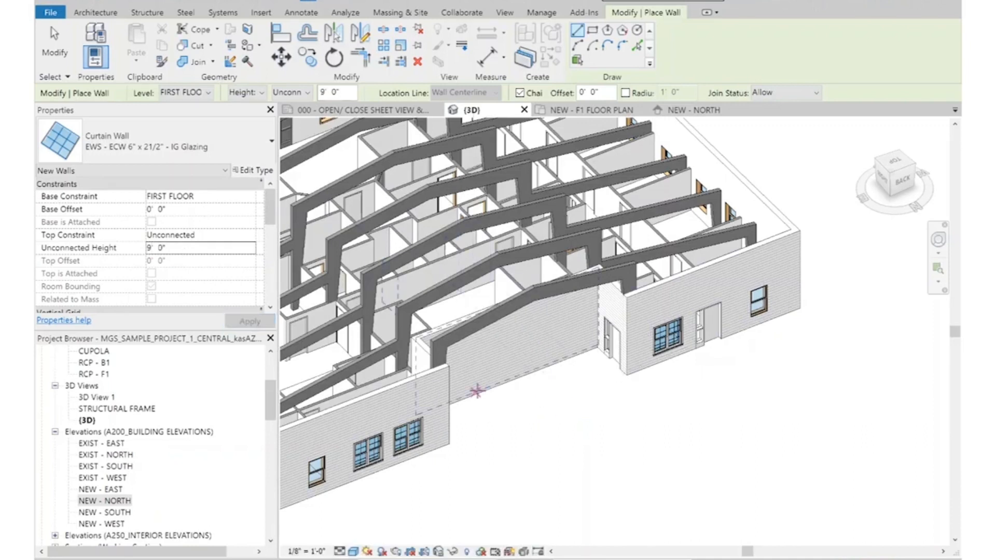
left_click(180, 210)
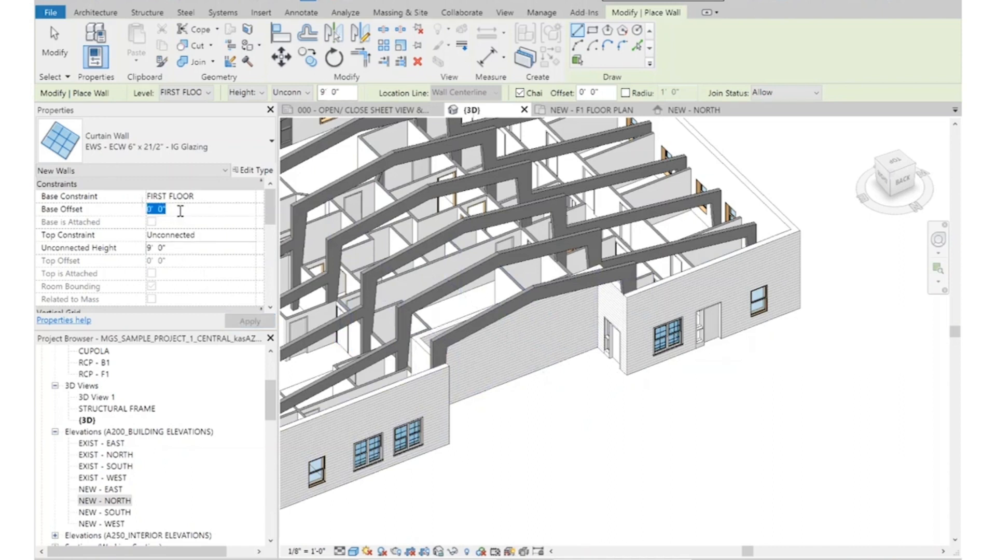
type("1' 4\"")
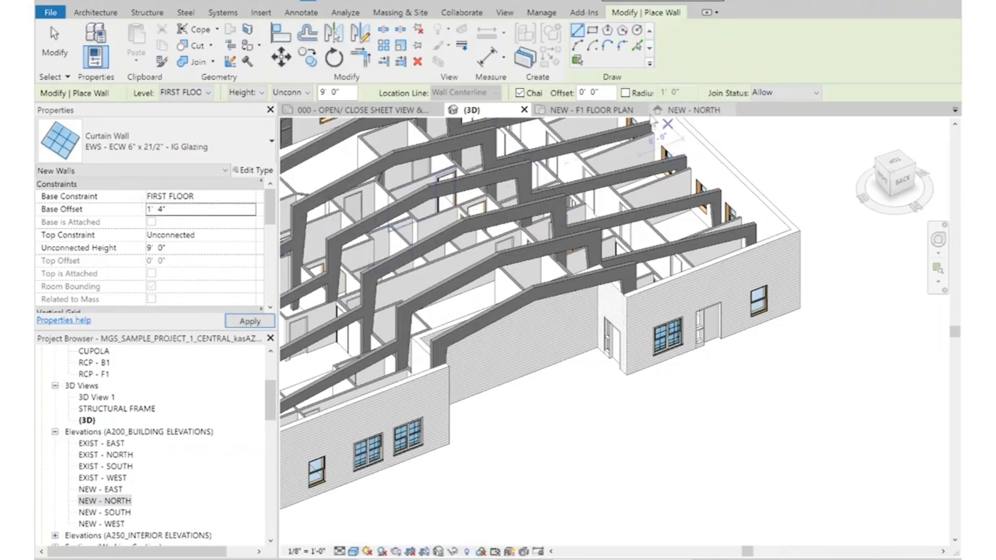
In the NEW - F1 FLOOR PLAN, draw a 10' - 0" curtain wall within the recessed north wall between the two middle grid lines
left_click(601, 111)
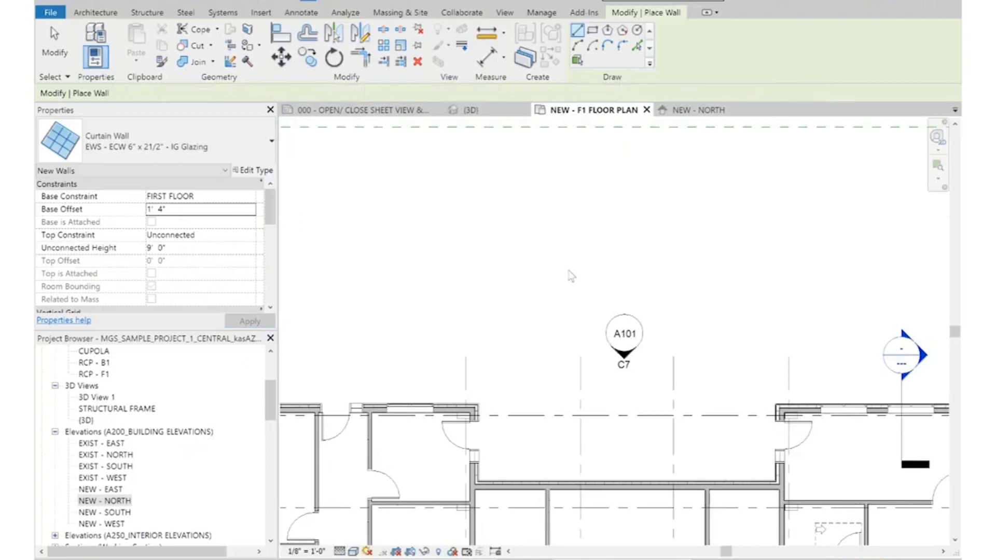
scroll(617, 484, "up", 4)
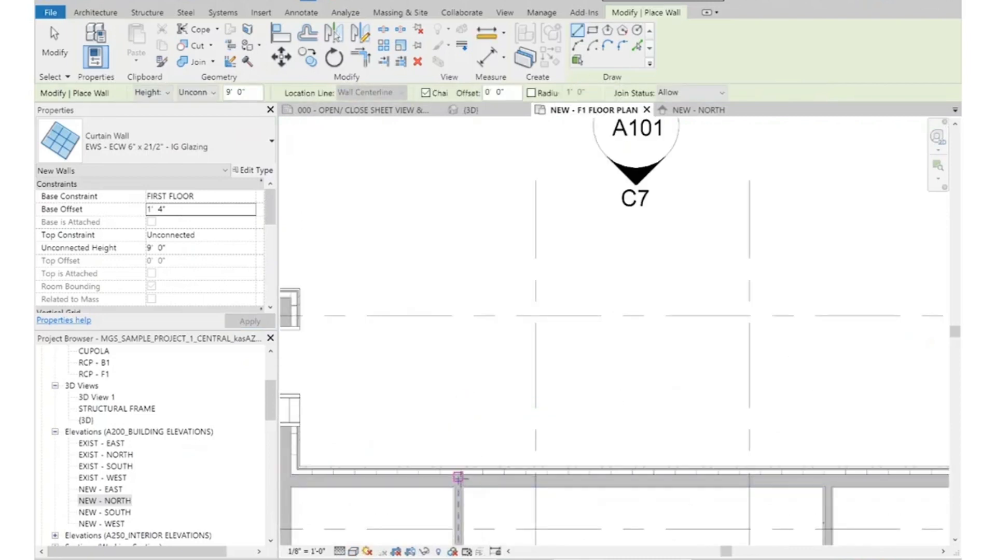
scroll(585, 385, "down", 3)
scroll(550, 439, "up", 3)
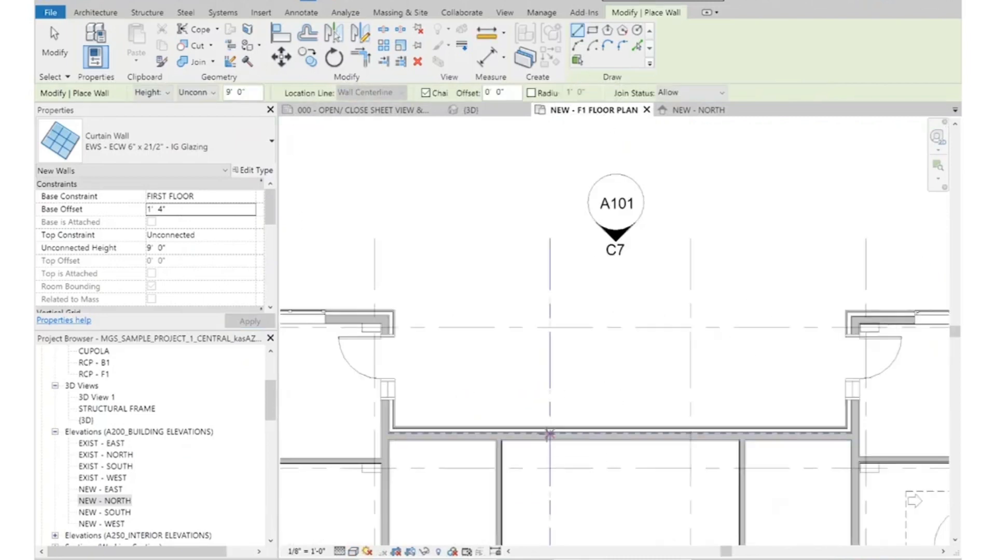
left_click(550, 434)
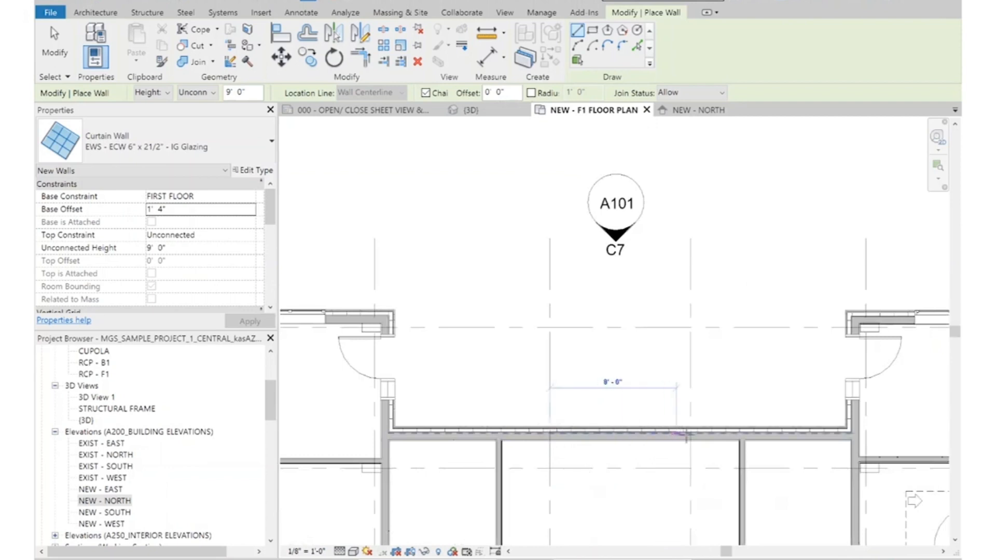
left_click(691, 434)
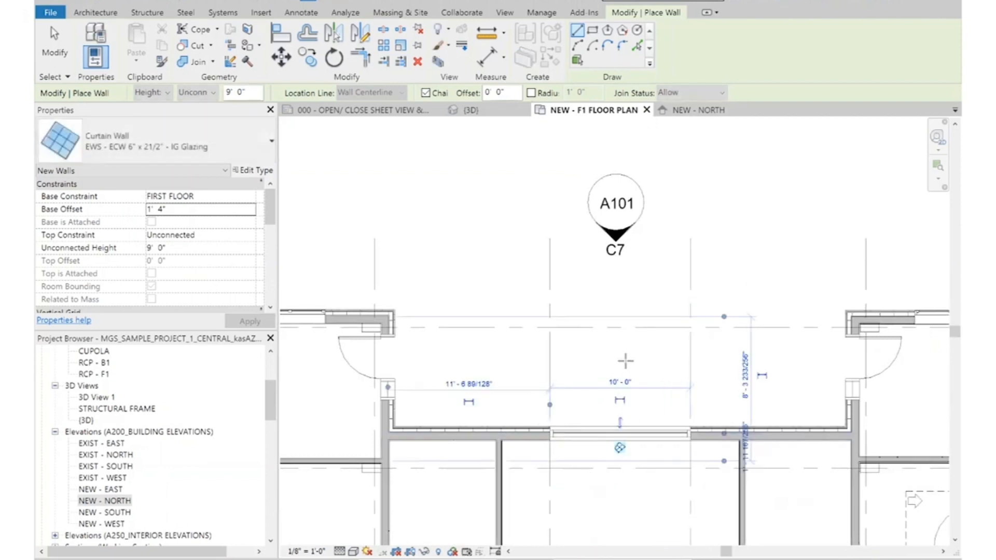
key("Escape")
key("Escape")
Inspect the placed curtain wall in plan, in the 3D view and in the NEW - NORTH elevation
scroll(640, 472, "up", 2)
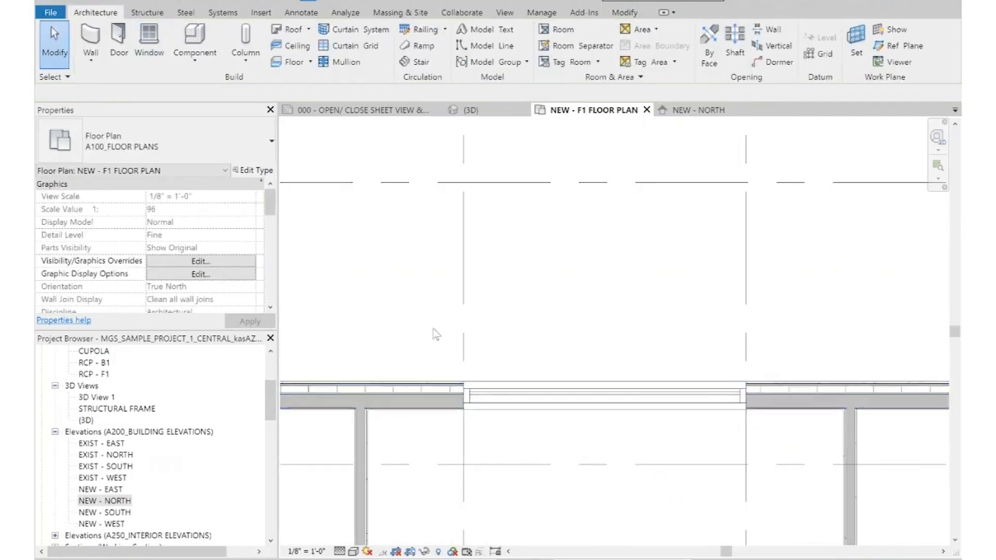
left_click(472, 110)
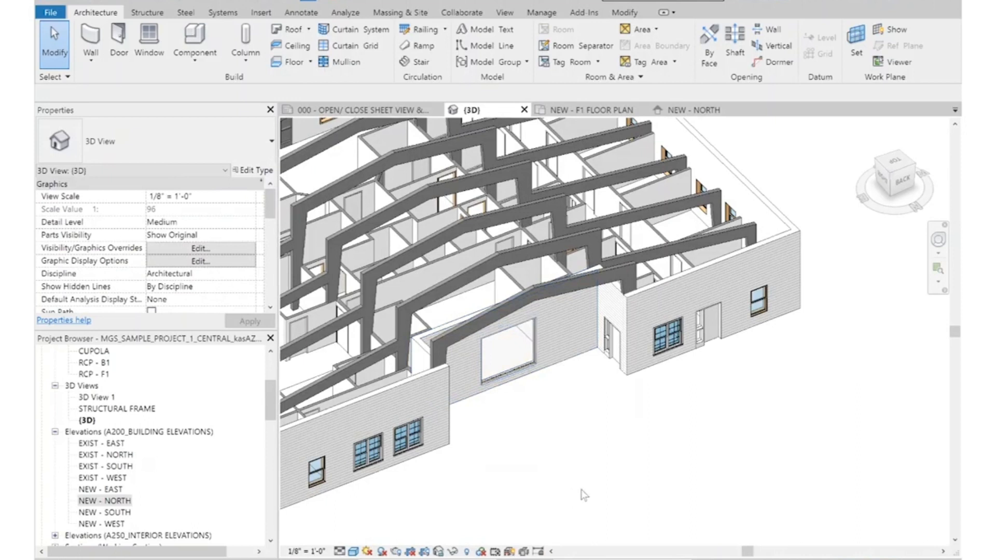
scroll(486, 345, "up", 6)
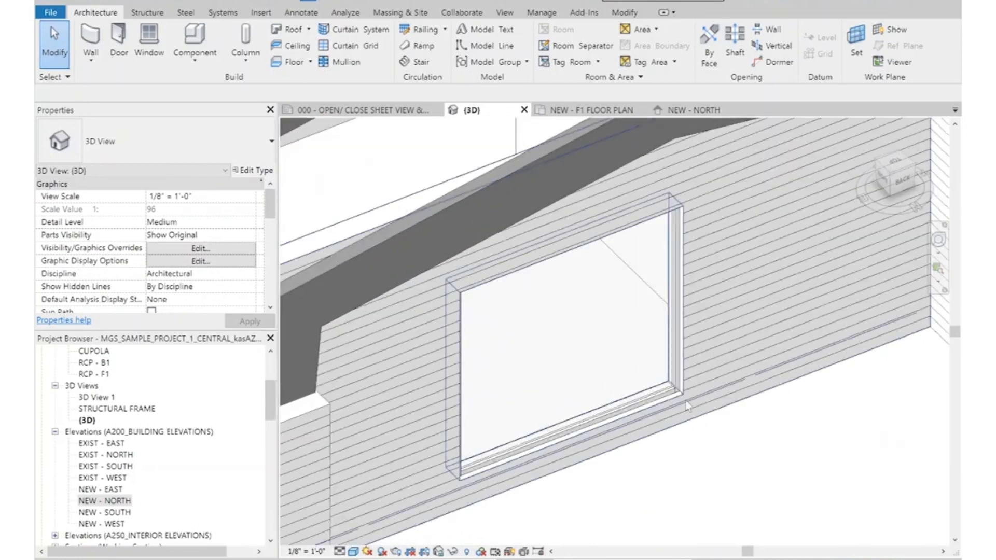
scroll(529, 197, "down", 3)
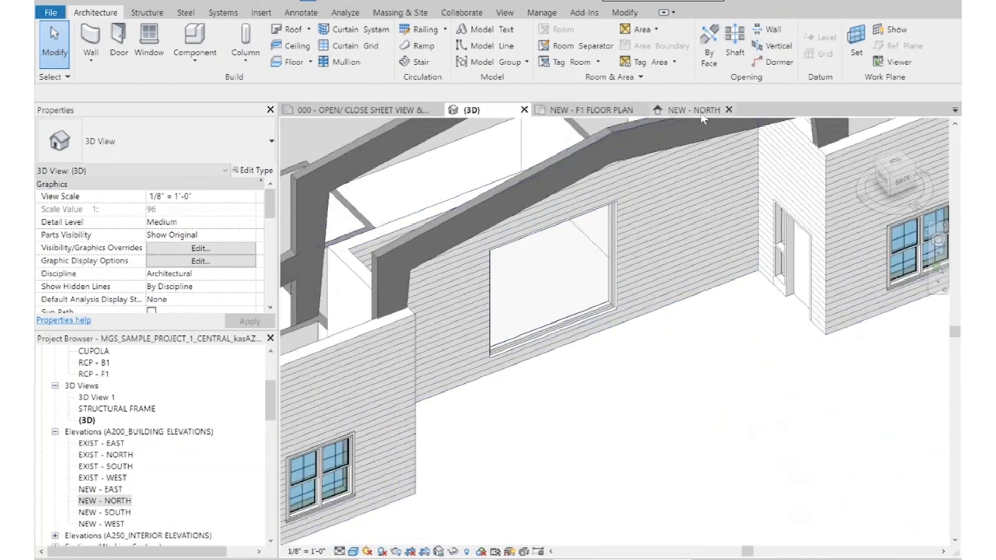
left_click(703, 112)
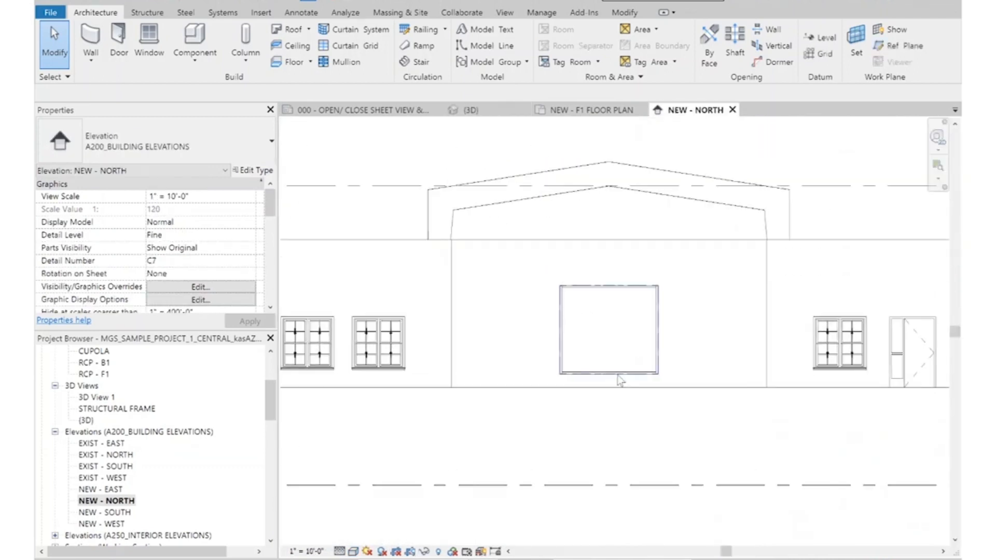
In the NEW - NORTH elevation, stretch the curtain wall's bottom edge upward to a base offset of about 3' 5"
scroll(719, 281, "down", 2)
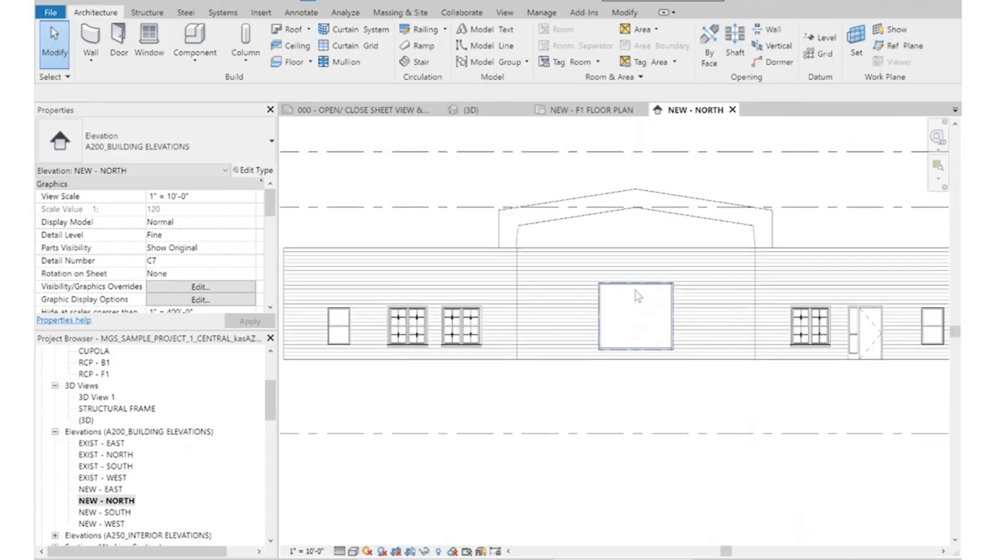
left_click(642, 284)
scroll(642, 357, "up", 1)
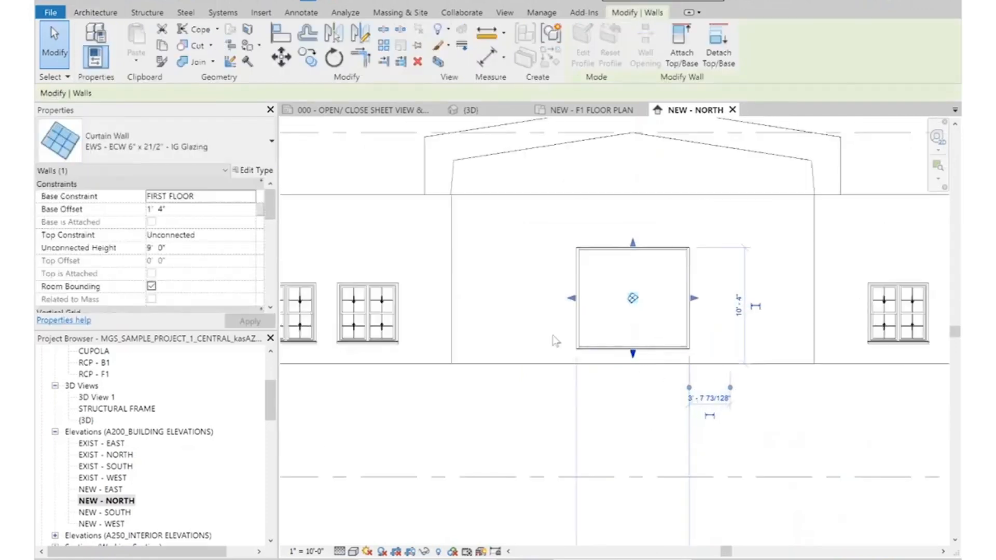
scroll(615, 371, "up", 3)
left_click_drag(610, 358, 612, 305)
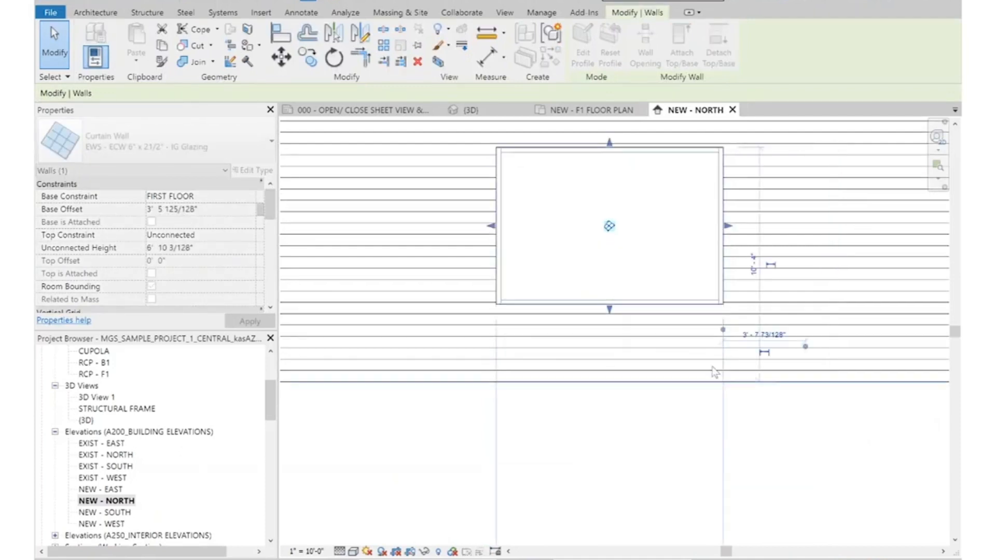
Set the curtain wall's base offset to 30" above the FIRST FLOOR level
left_click(149, 209)
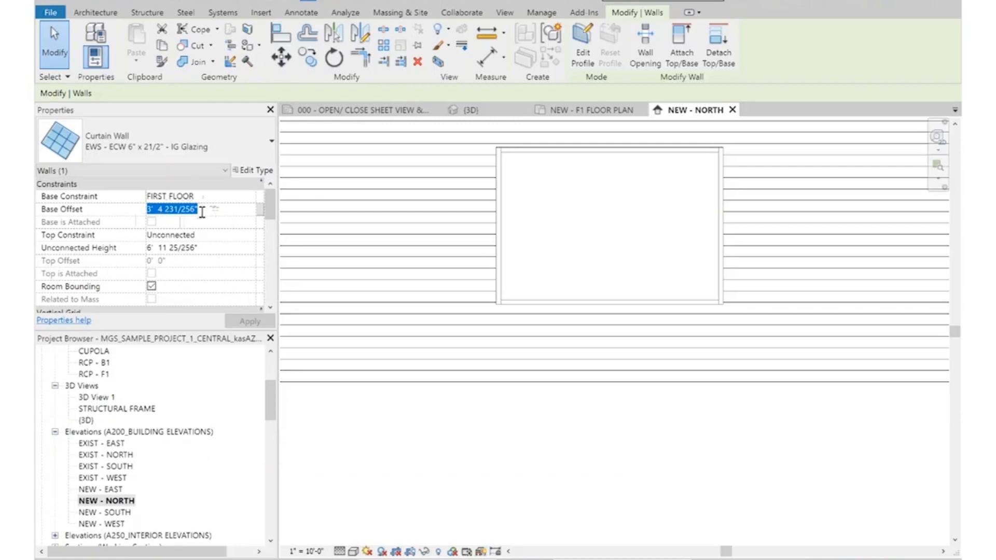
type("30\"")
key("Return")
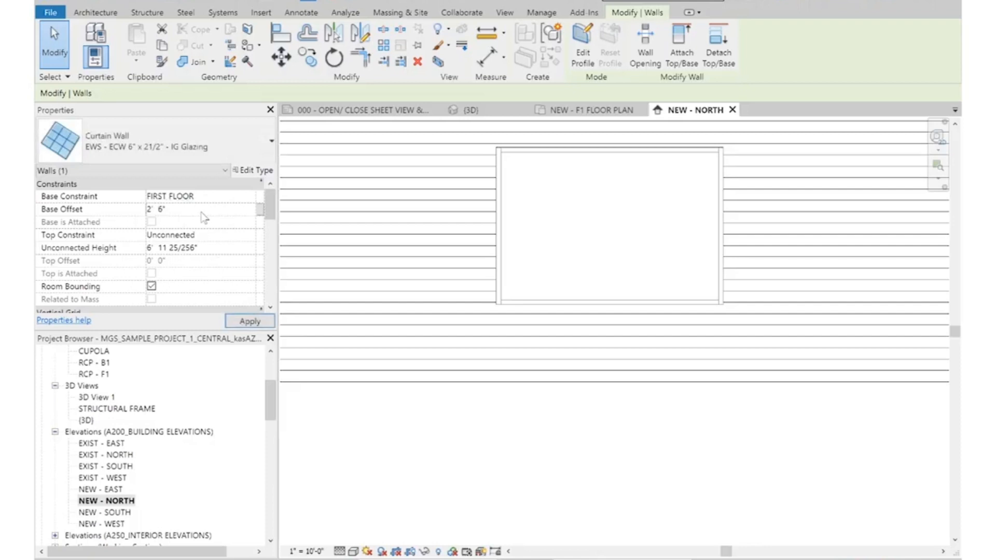
scroll(682, 410, "down", 3)
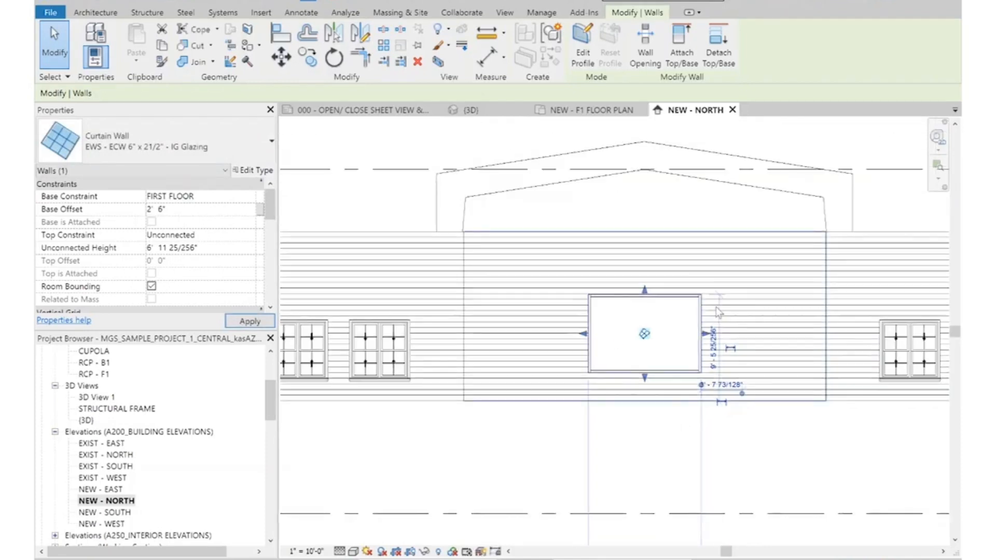
scroll(655, 254, "down", 1)
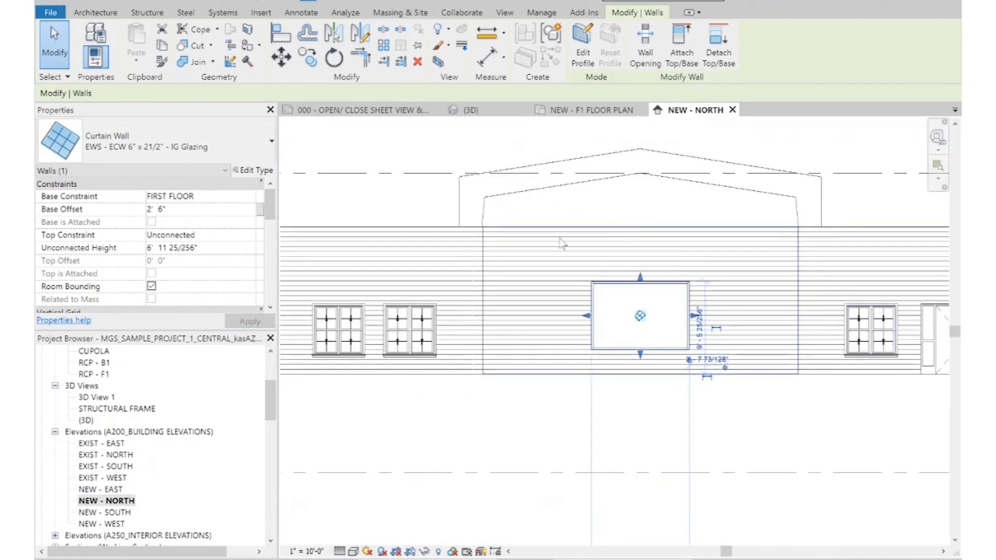
Edit the profile of the metal panel wing wall left of the central block and pick the sloped roof line above its windows
scroll(562, 244, "down", 3)
left_click(715, 244)
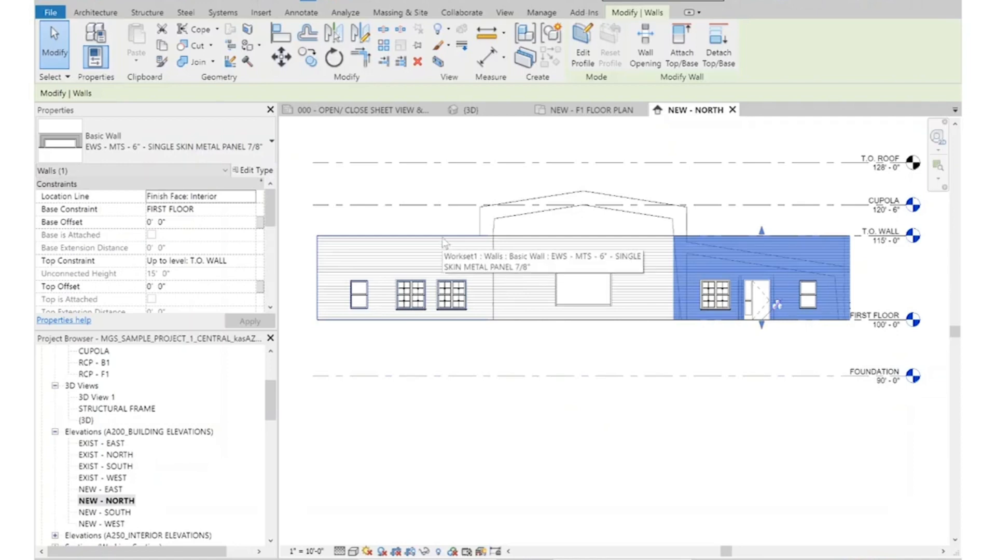
left_click(388, 256)
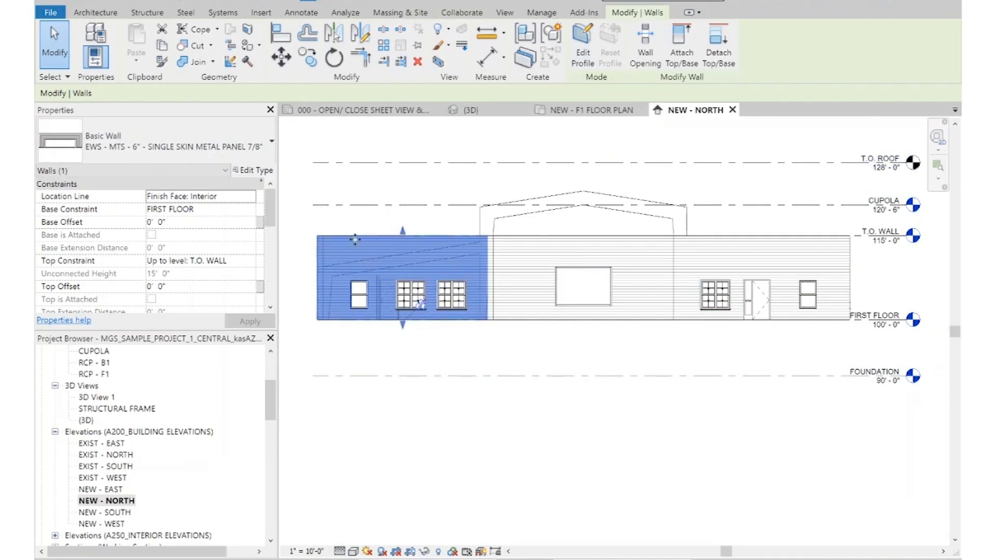
left_click(582, 44)
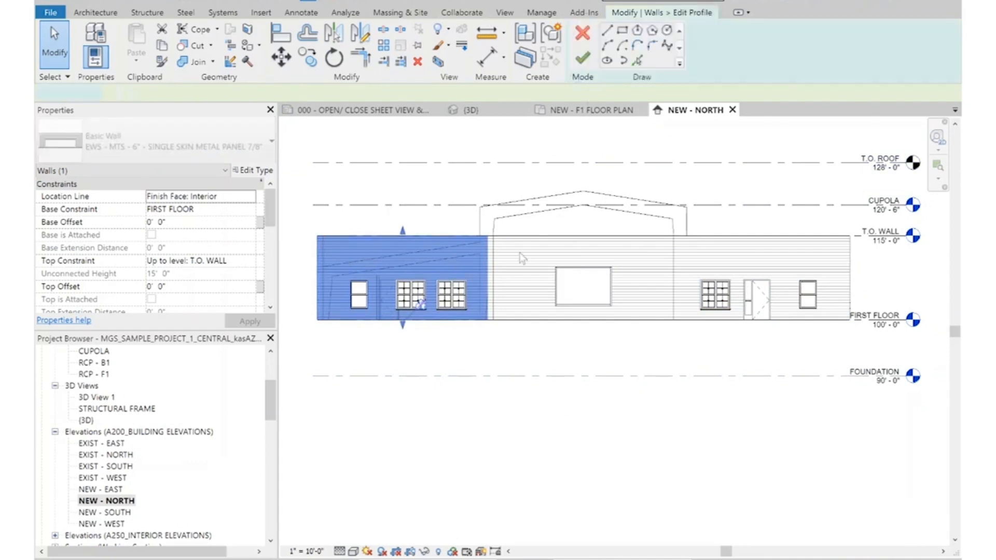
scroll(337, 258, "up", 4)
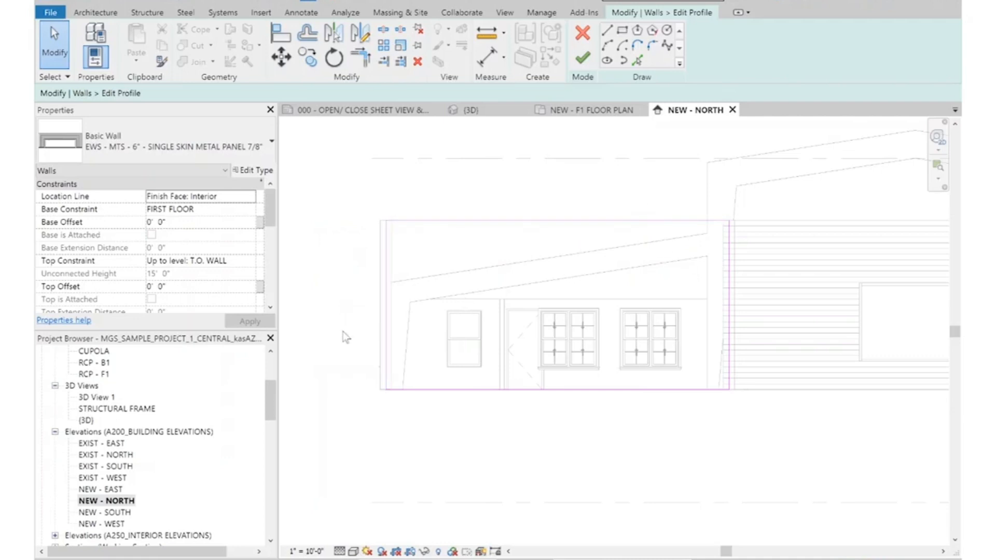
left_click(639, 61)
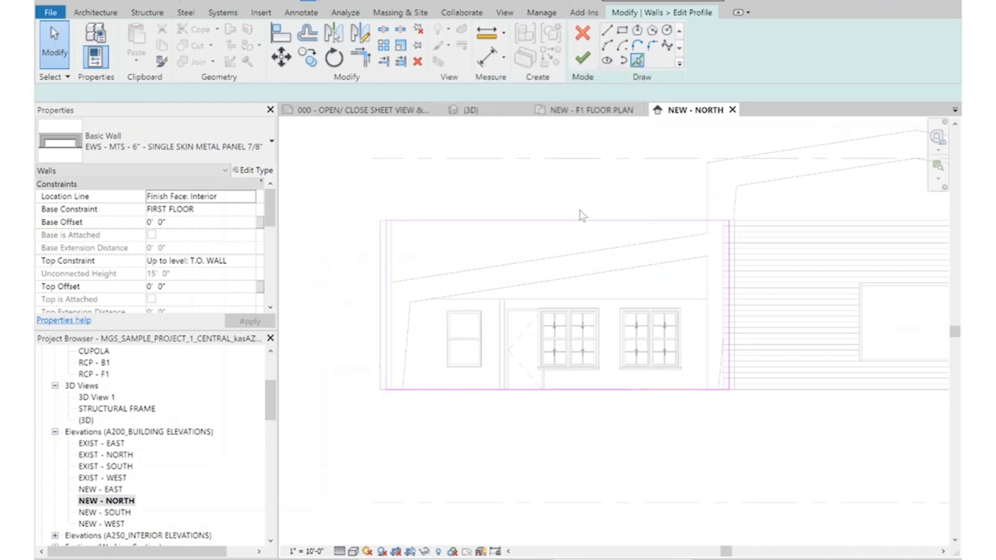
left_click(561, 256)
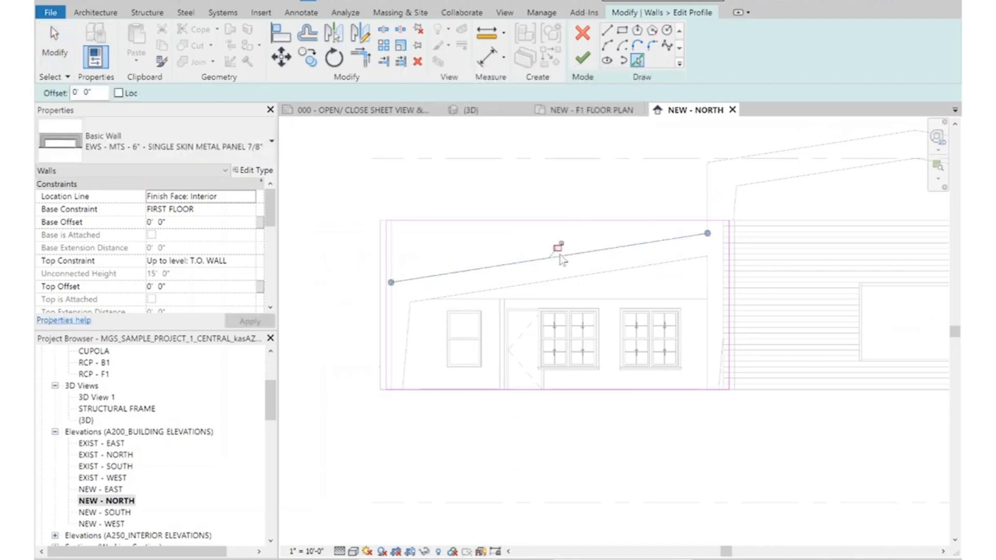
Trim the sloped line to the left wing wall's side lines, delete the horizontal top line and finish the profile
left_click(361, 57)
left_click(731, 261)
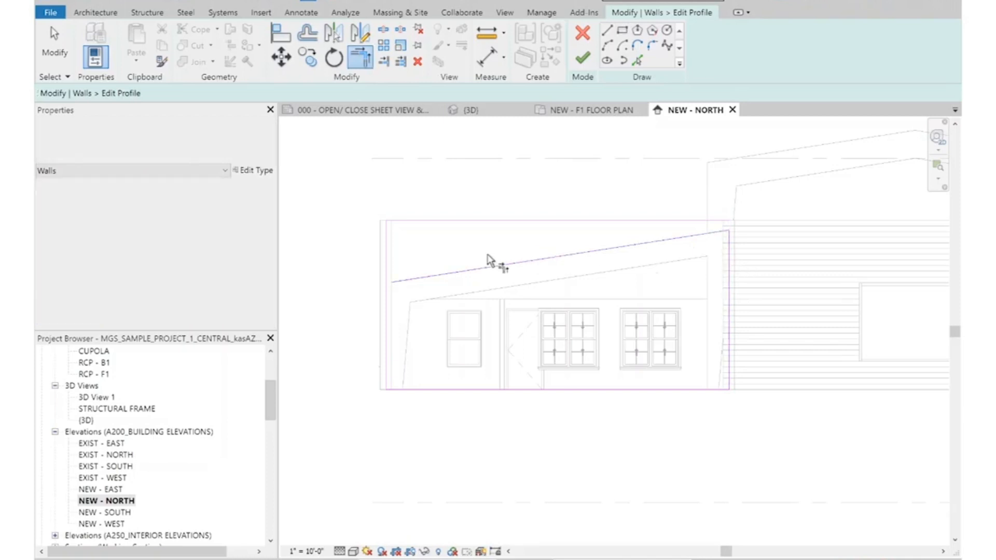
left_click(471, 270)
left_click(388, 322)
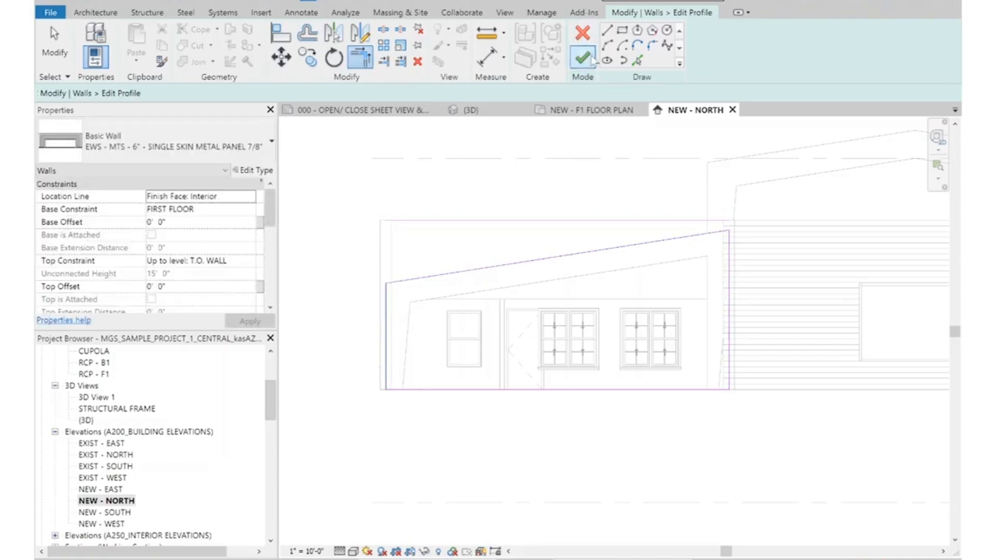
key("Escape")
left_click(535, 221)
key("Delete")
left_click(583, 58)
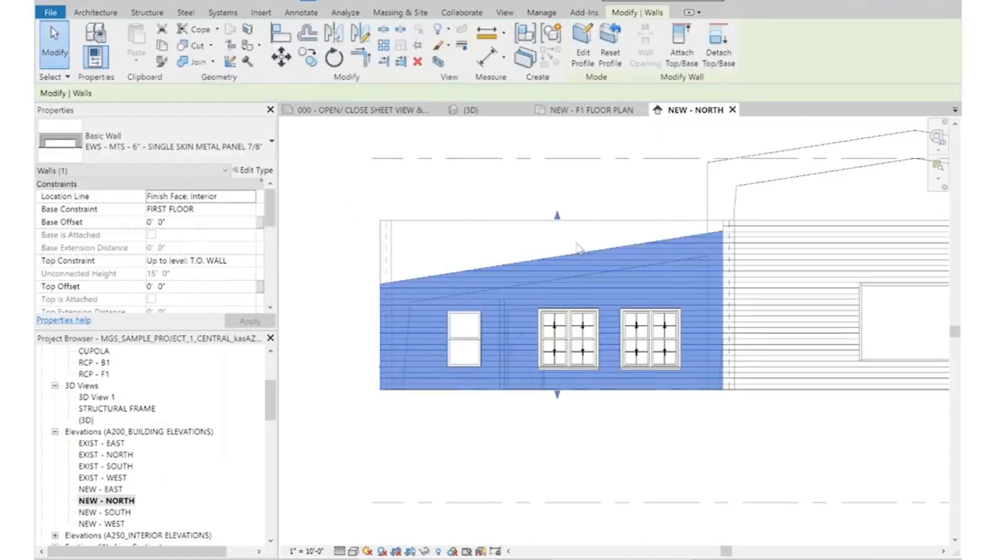
left_click(553, 490)
scroll(373, 275, "down", 2)
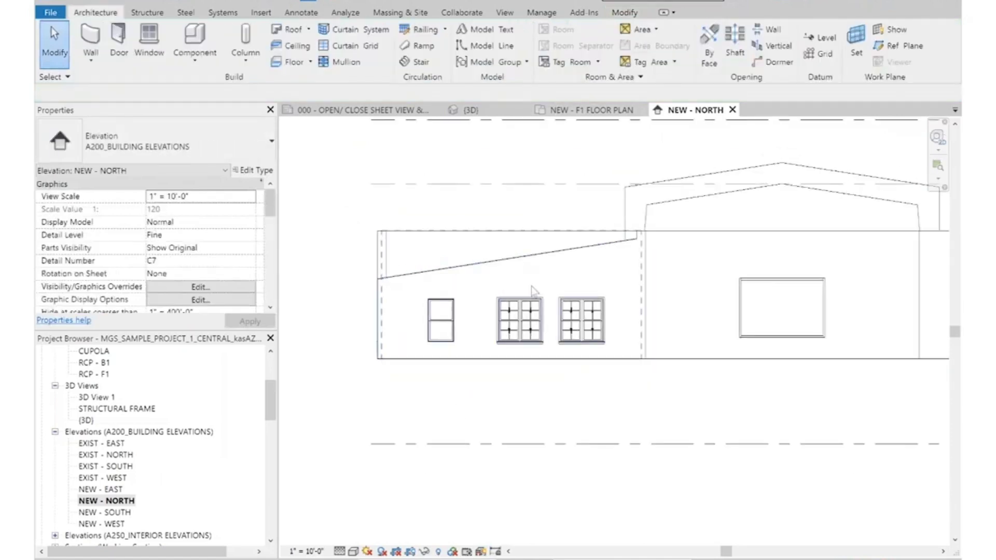
Reshape the right wing wall's profile so that its top edge follows the sloped roof line
middle_click_drag(895, 407, 720, 391)
left_click(835, 223)
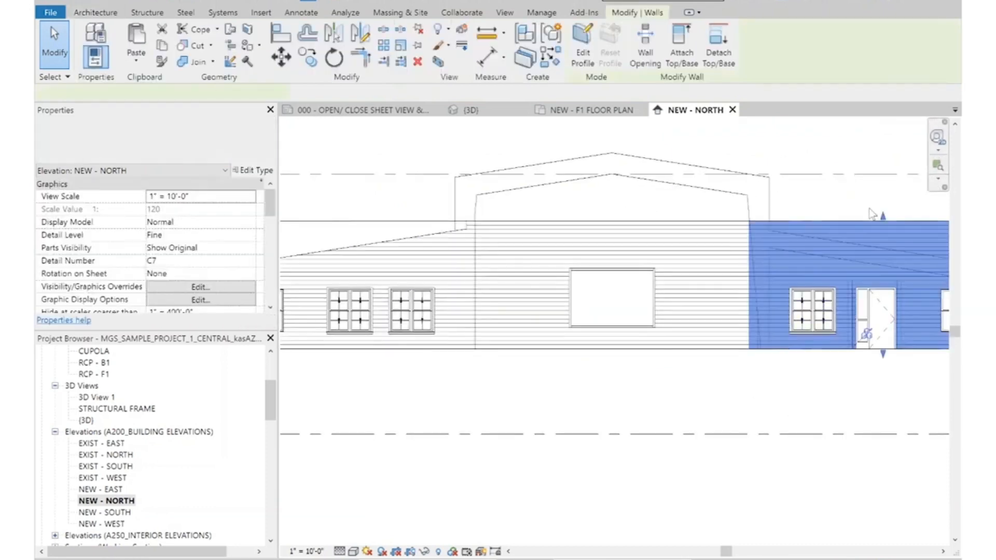
middle_click_drag(836, 223, 673, 231)
double_click(743, 263)
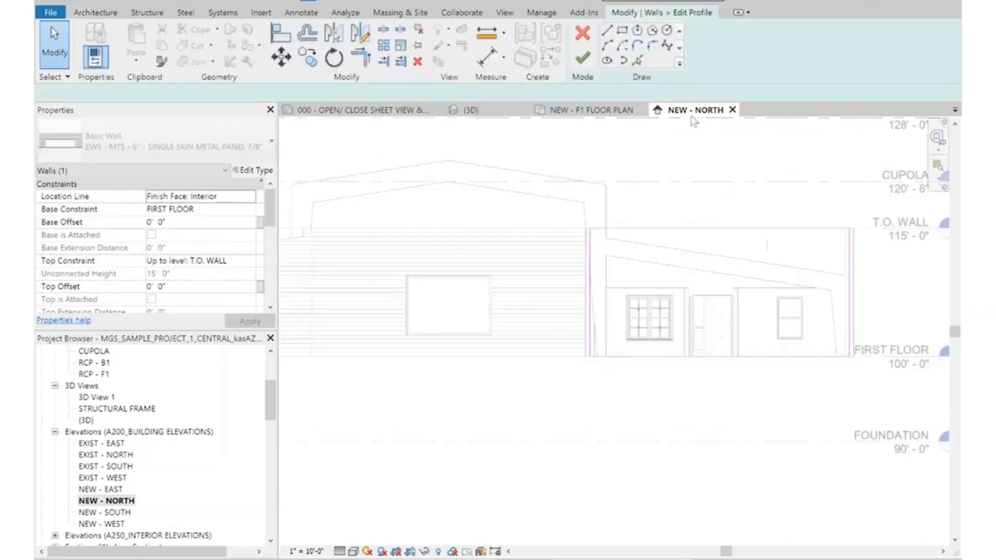
left_click(360, 56)
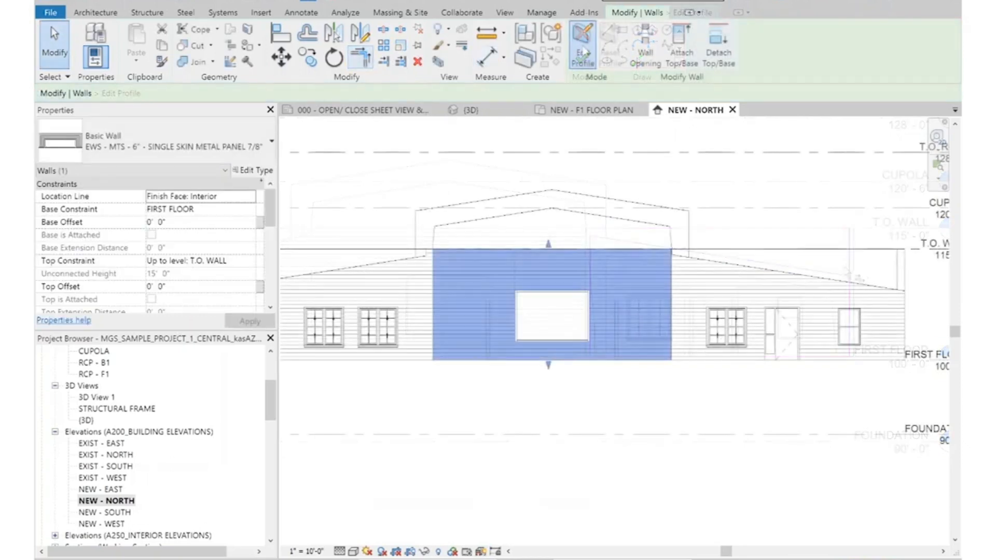
Edit the central wall's profile and pick the two sloped upper gable lines as its new top edges
double_click(522, 300)
left_click(637, 60)
left_click(592, 197)
left_click(483, 200)
Trim both gable lines to the vertical side lines of the central wall's profile
left_click(361, 56)
left_click(429, 271)
left_click(480, 202)
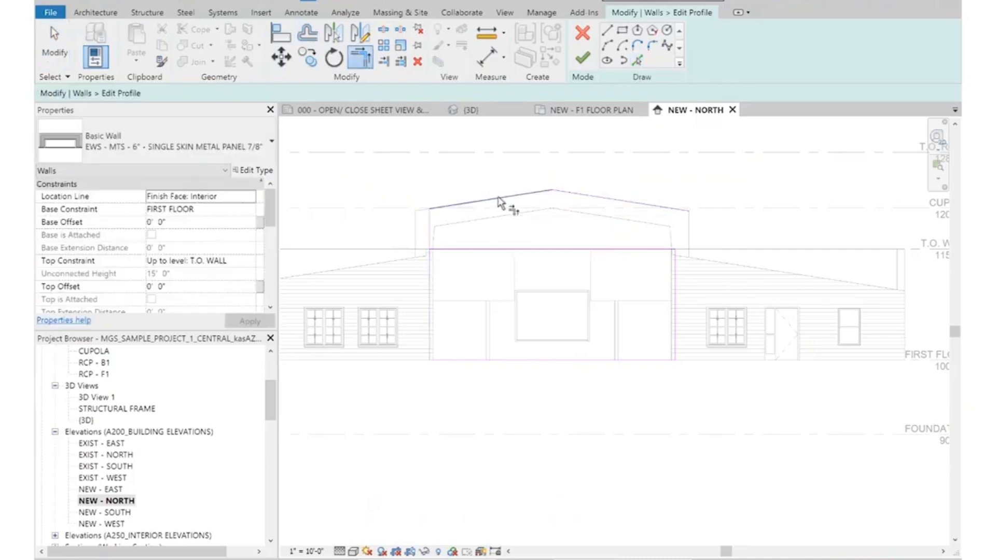
left_click(661, 206)
left_click(690, 304)
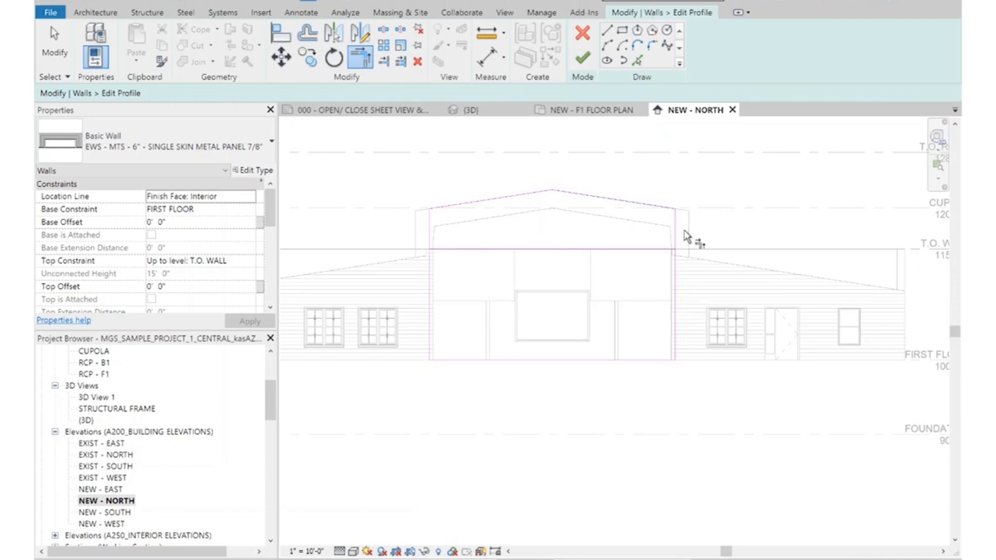
scroll(677, 208, "up", 1)
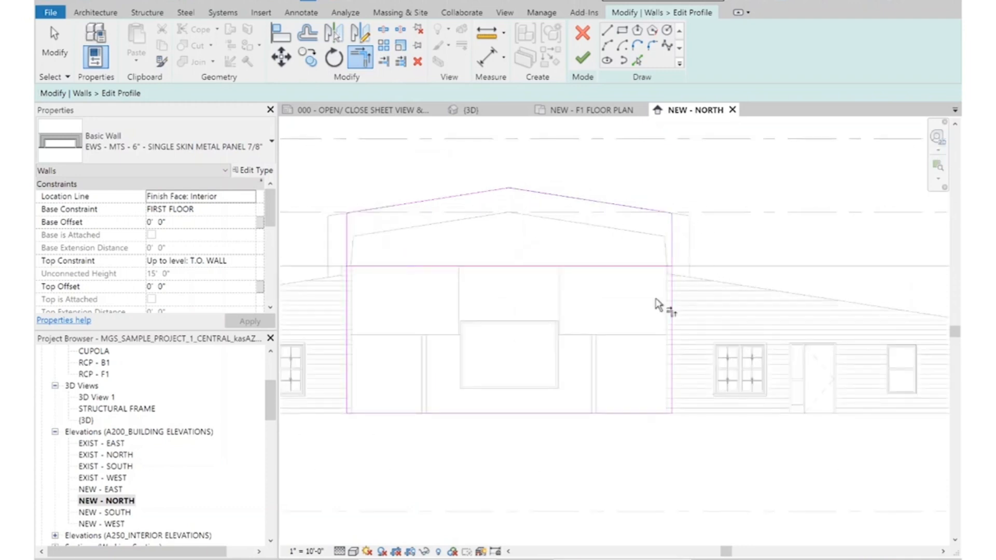
Delete the old horizontal top line from the central wall's profile and finish the sketch
key("Escape")
left_click(536, 267)
key("Delete")
left_click(583, 58)
key("Escape")
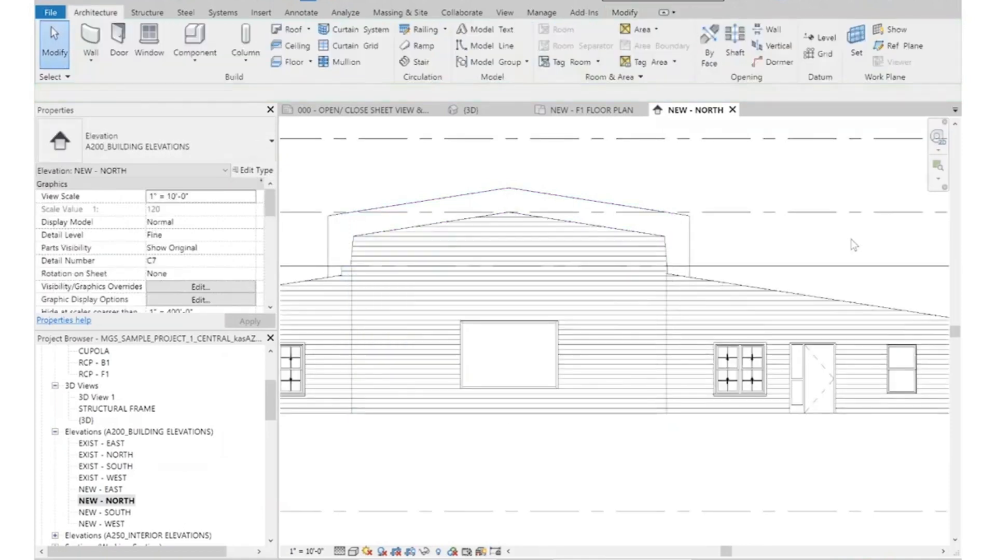
Edit the curtain wall's profile and draw a semicircular arc between the two ends of its top edge
scroll(442, 233, "down", 2)
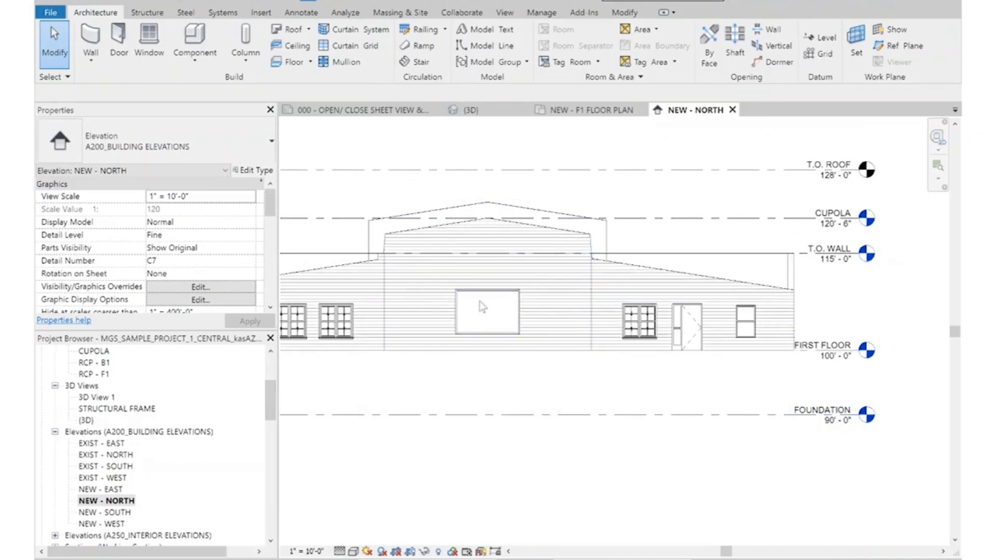
scroll(481, 306, "up", 4)
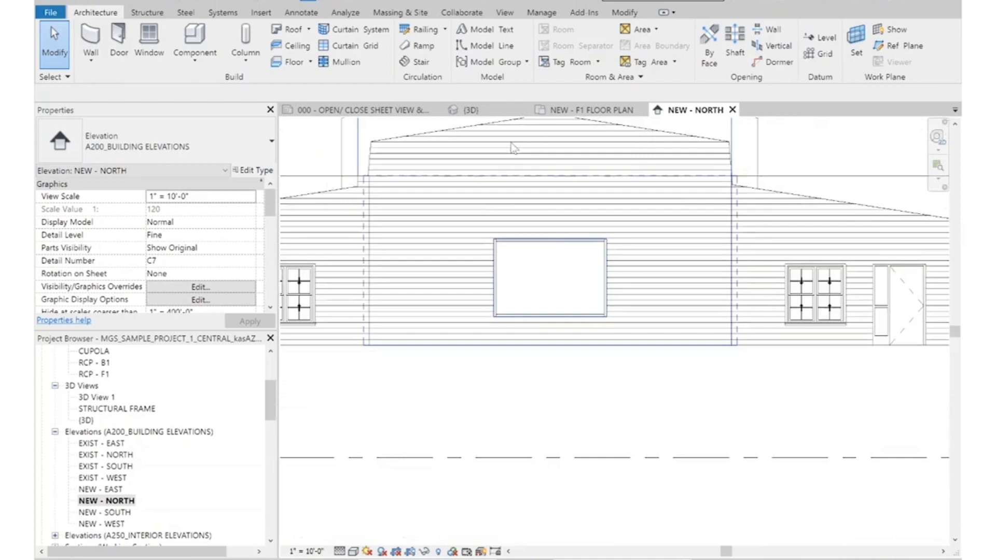
scroll(523, 223, "up", 3)
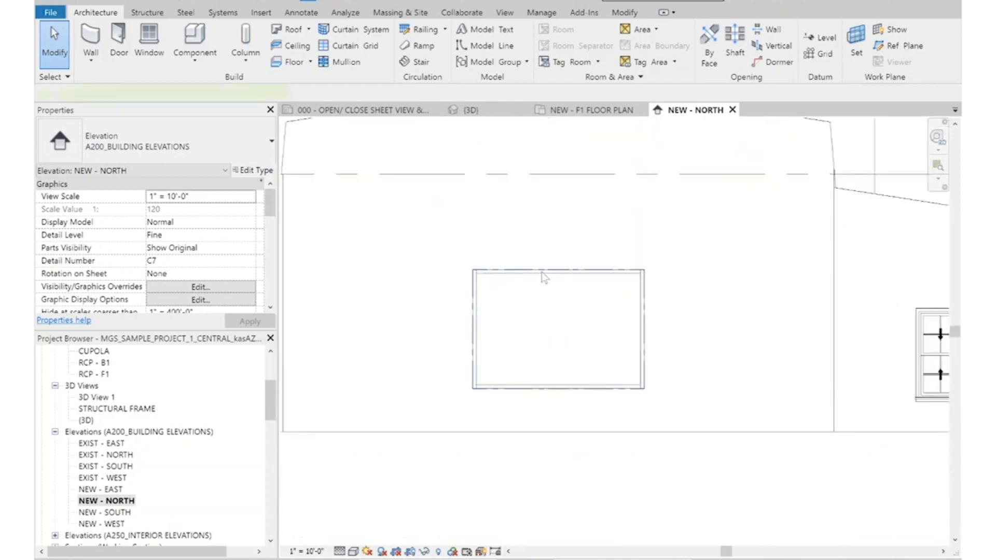
left_click(542, 272)
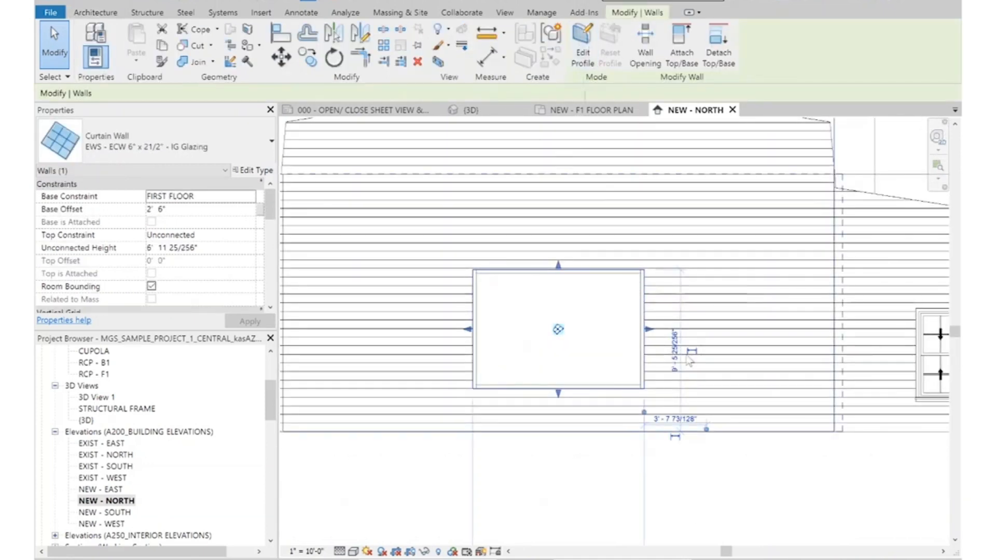
scroll(616, 266, "down", 2)
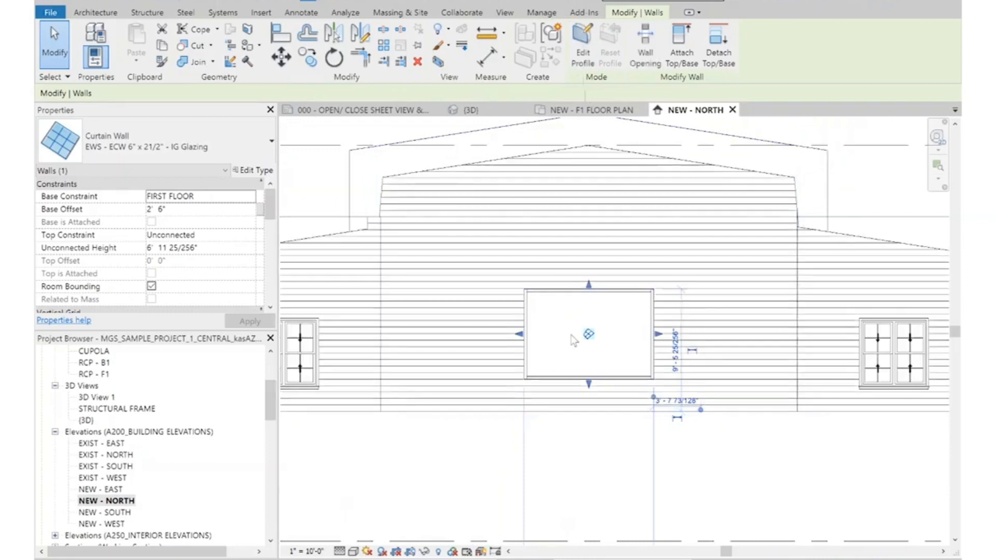
left_click(583, 44)
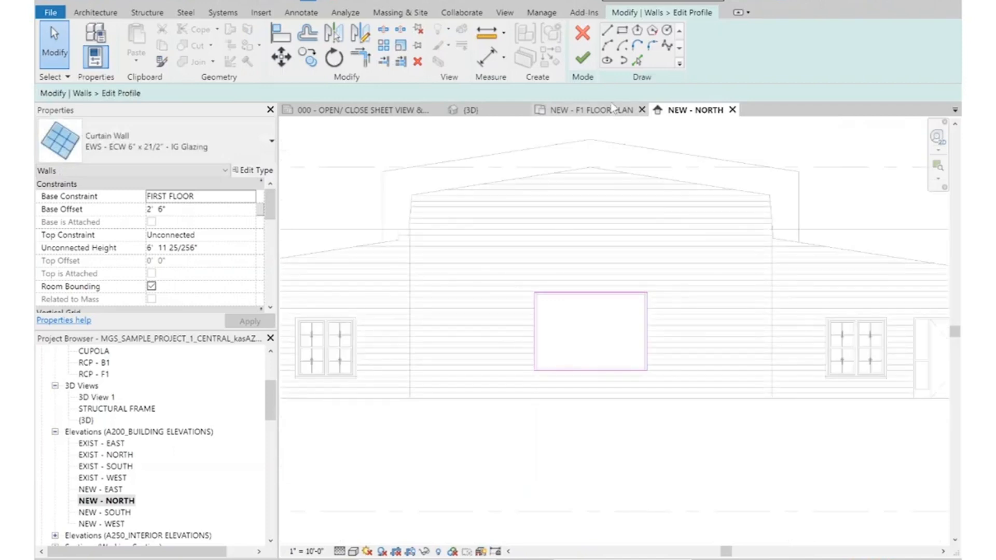
left_click(607, 46)
left_click(535, 292)
left_click(647, 292)
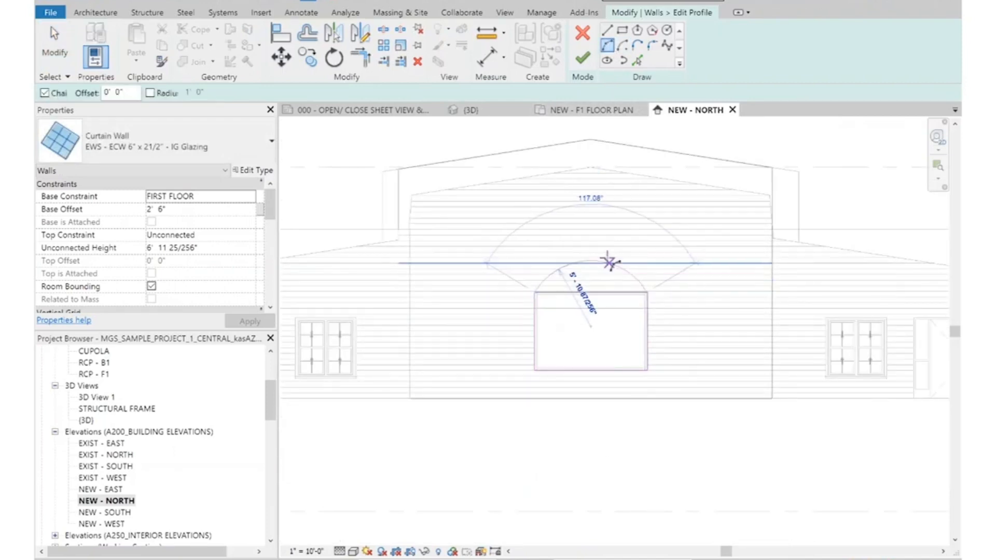
left_click(591, 236)
key("Escape")
key("Escape")
Delete the straight line beneath the arc from the curtain wall's profile and finish the sketch
left_click(593, 293)
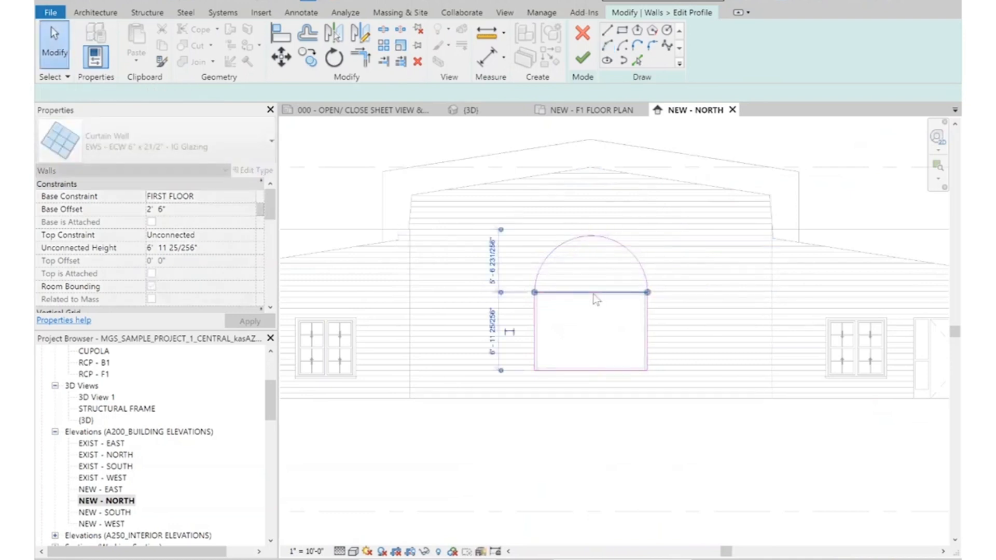
key("Delete")
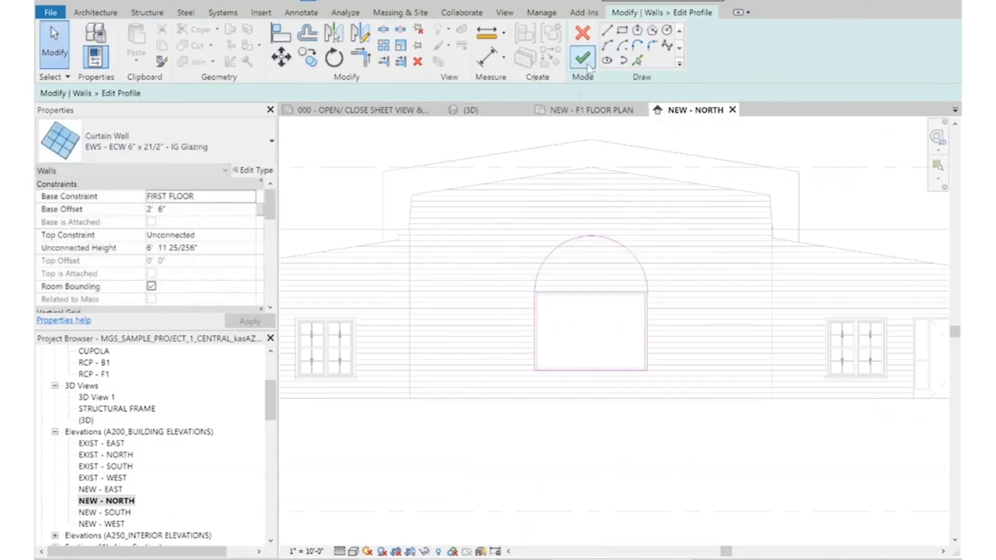
left_click(583, 58)
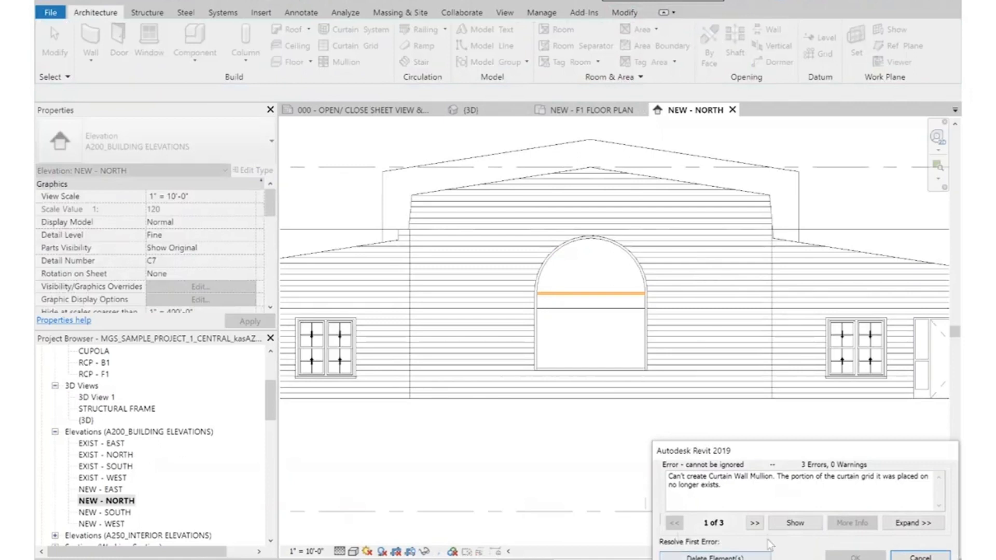
Resolve the profile errors by deleting the affected elements and the 08 - IG glazed panel type, and replacing missing panels with system panels
left_click(714, 557)
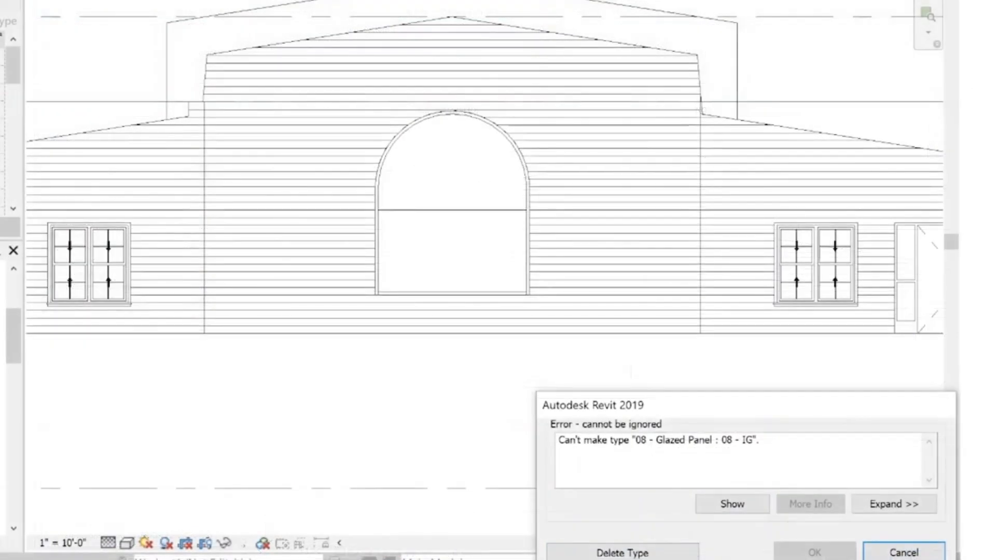
left_click_drag(753, 411, 607, 324)
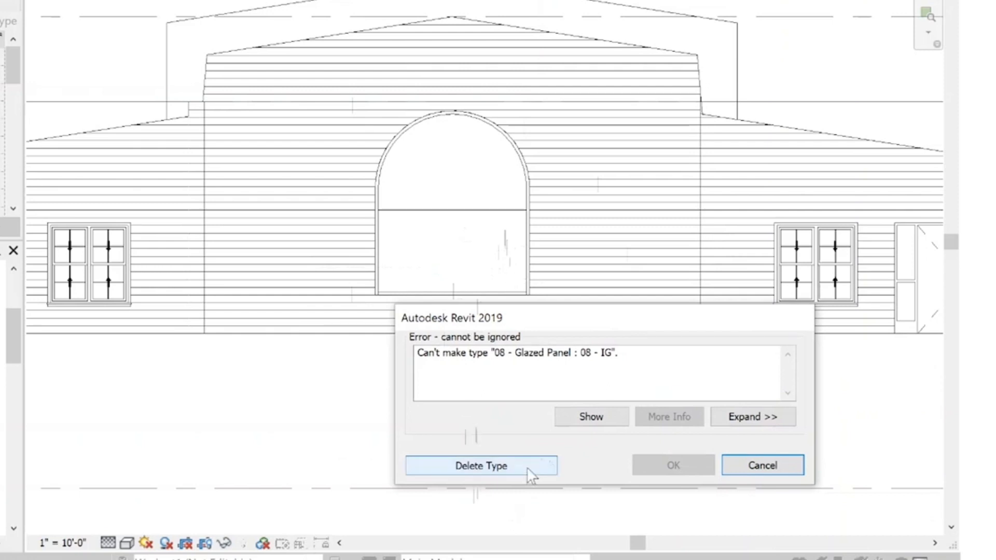
left_click(501, 467)
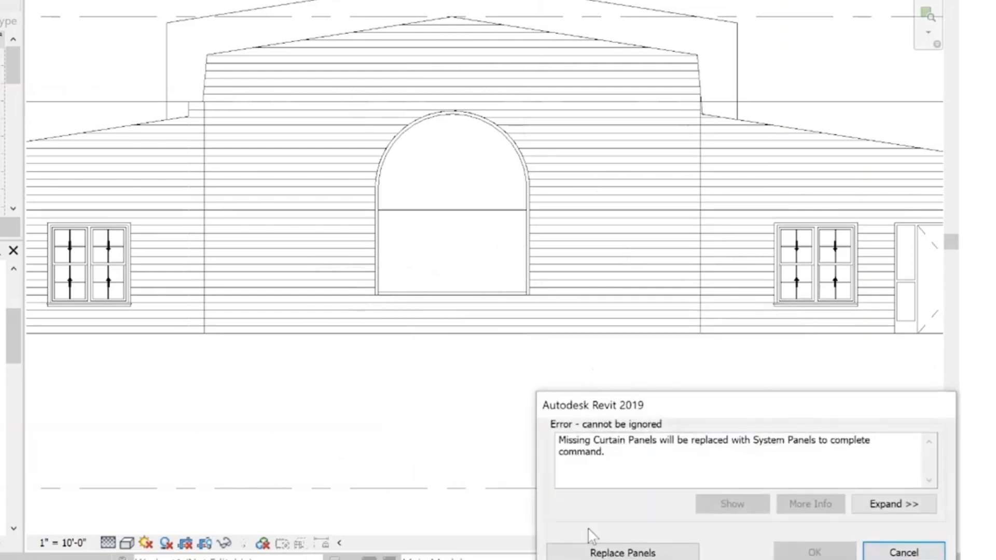
left_click_drag(685, 404, 601, 282)
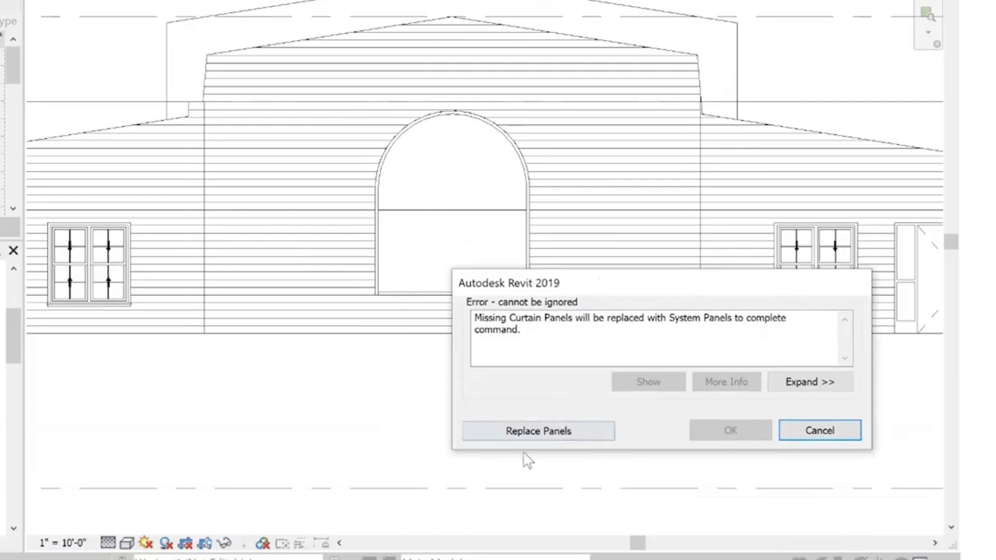
left_click(547, 440)
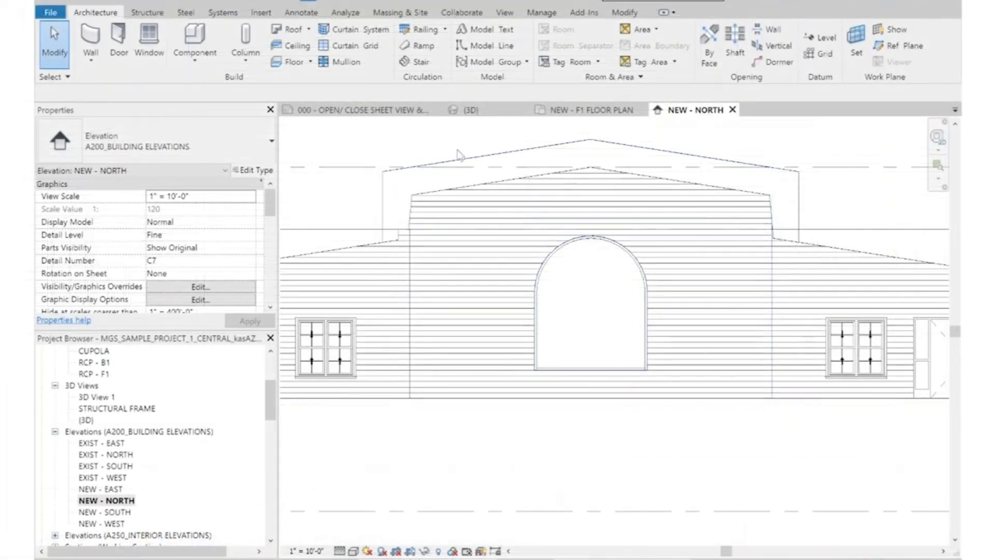
Examine the arched curtain wall and its glazing up close in the {3D} view
left_click(471, 110)
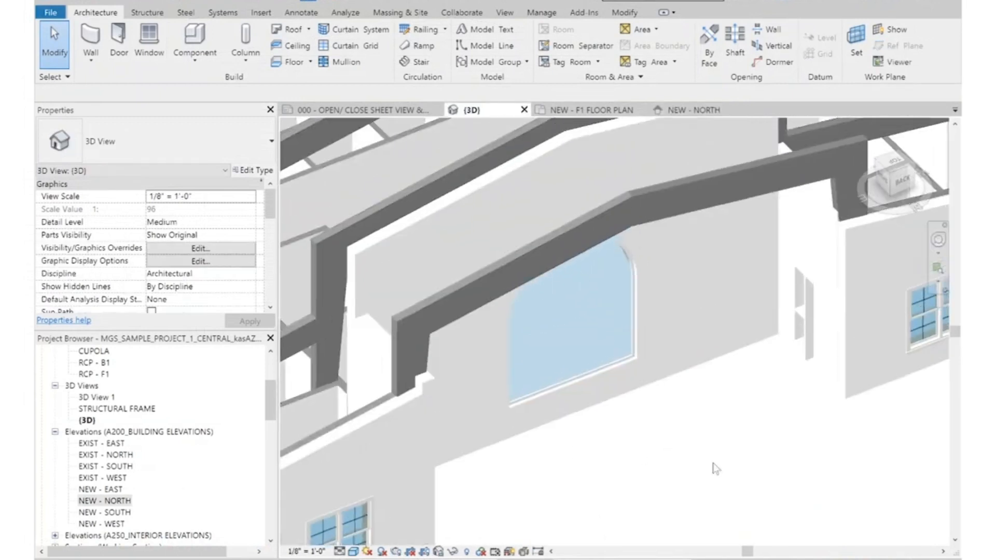
scroll(606, 266, "up", 3)
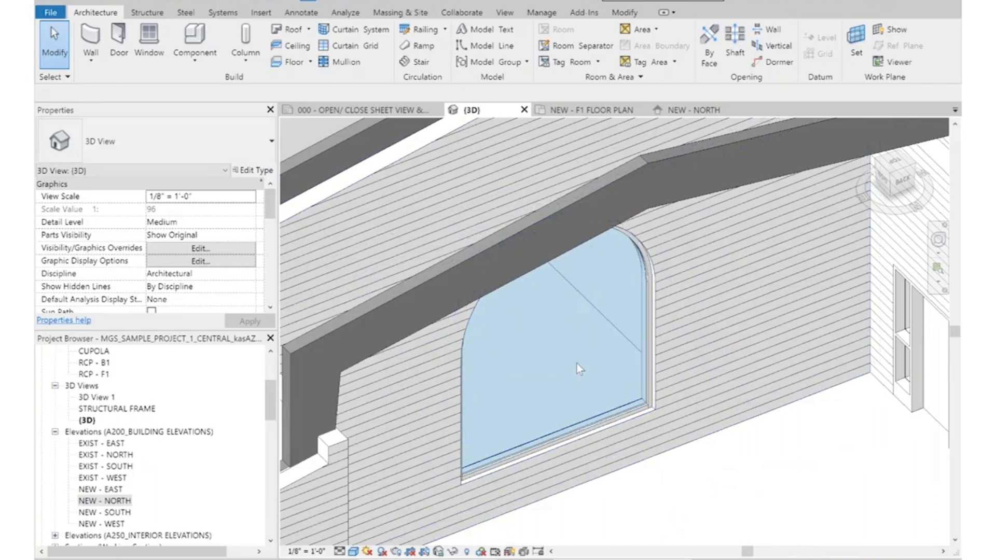
key("Tab")
In the NEW - NORTH elevation, add a centred vertical curtain grid line and a horizontal one at the base of the arch
left_click(674, 115)
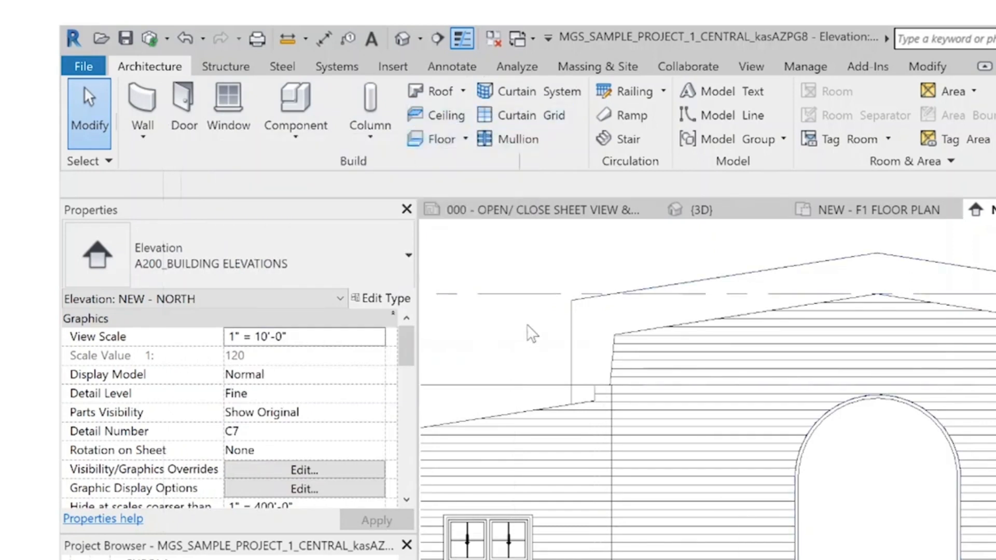
scroll(893, 463, "up", 2)
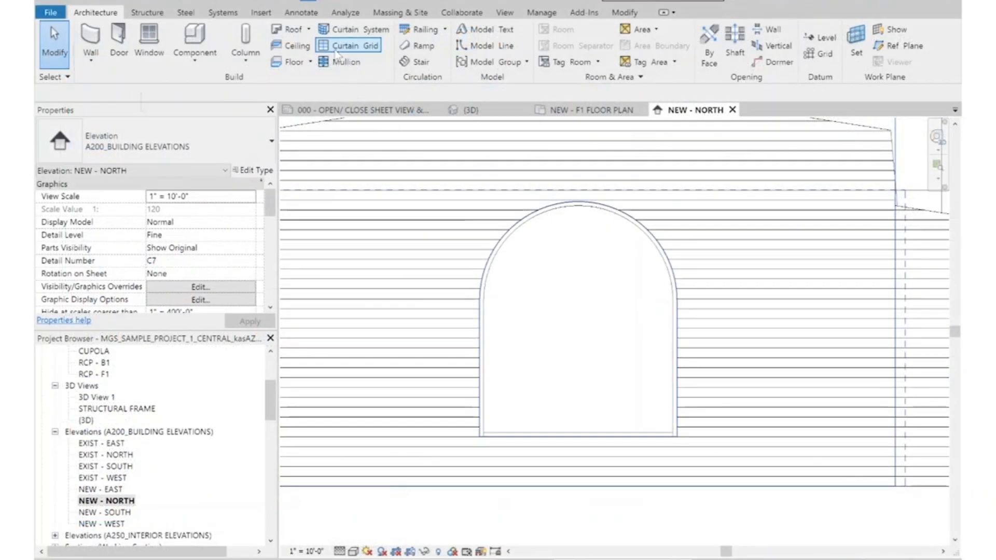
left_click(340, 53)
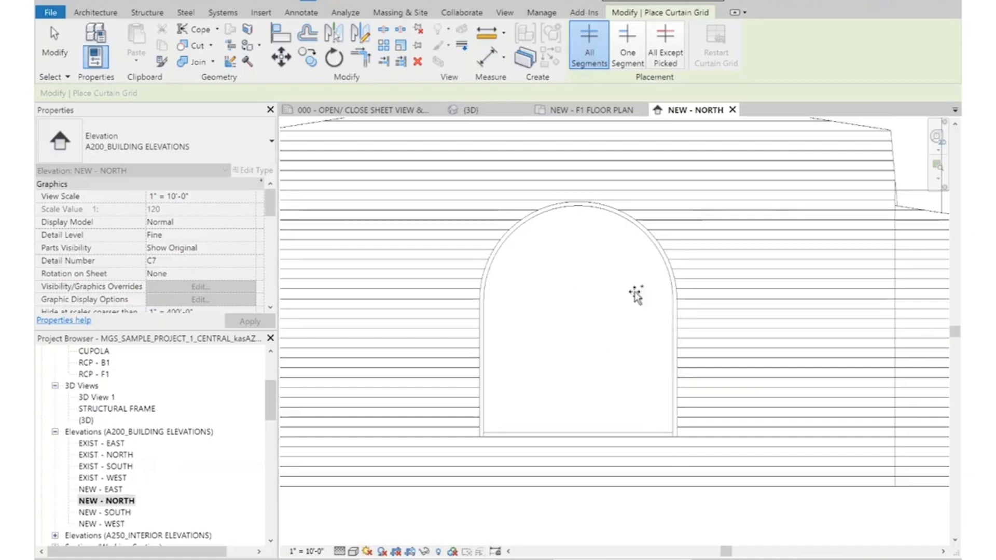
left_click(582, 208)
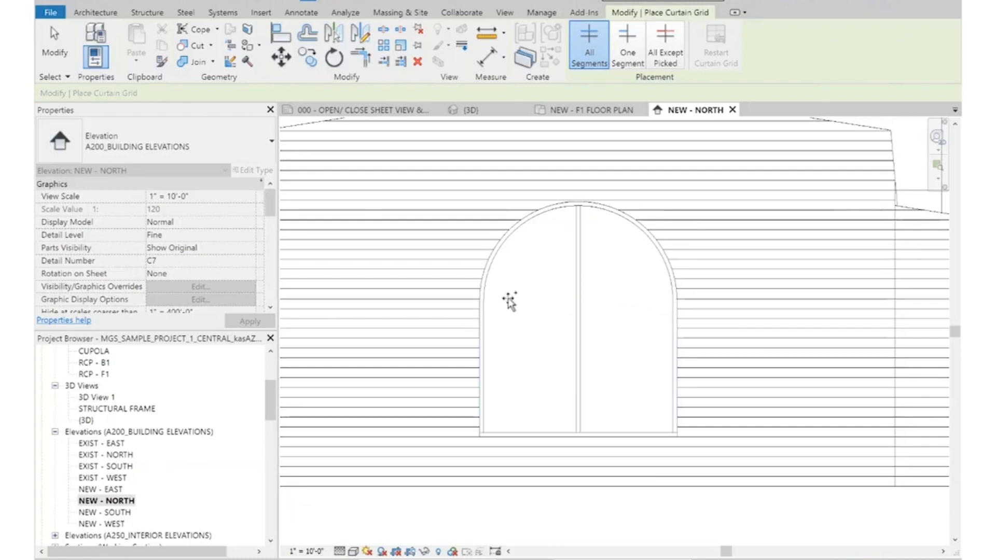
left_click(480, 301)
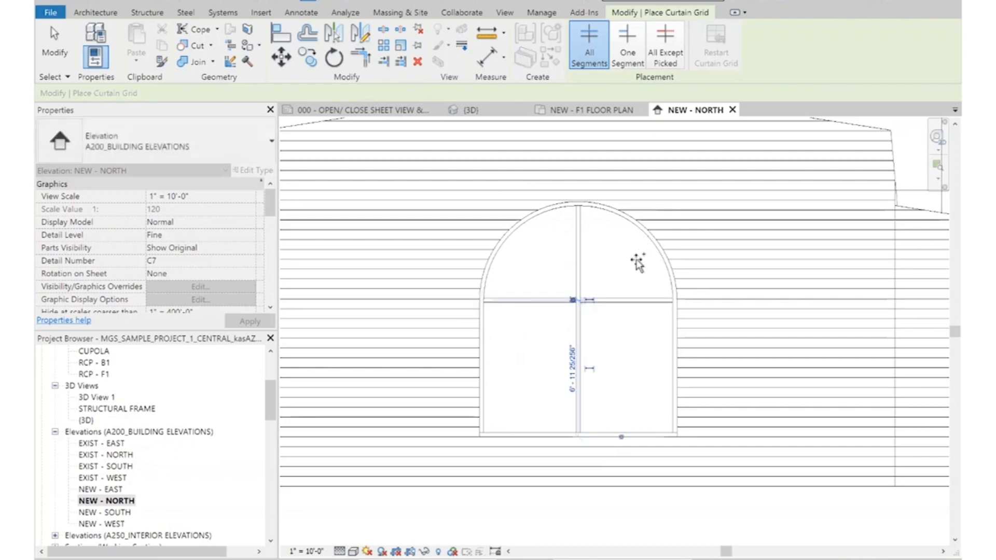
key("Escape")
scroll(660, 285, "down", 2)
key("Escape")
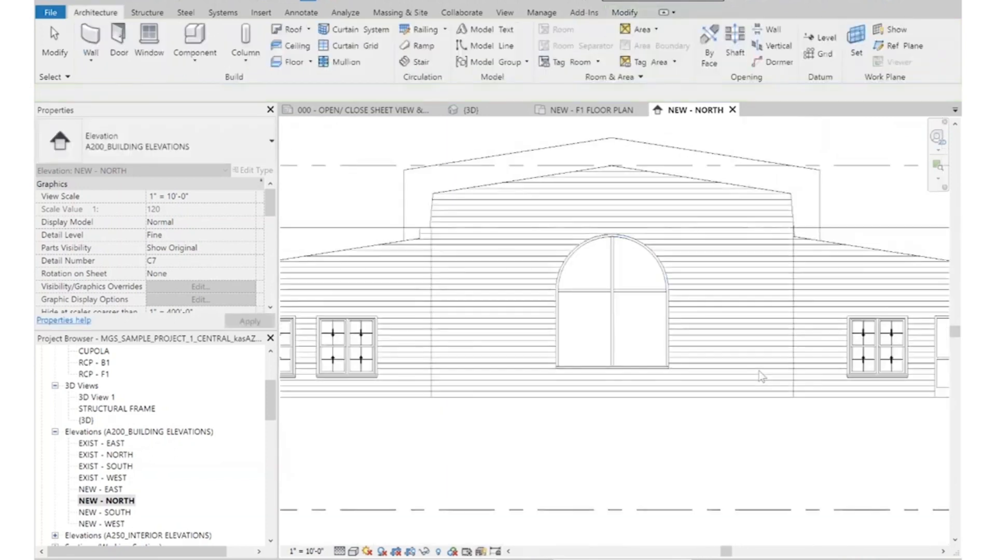
Place aligned dimensions for the lower right pane's width and the lower left pane's height between their mullions
scroll(645, 344, "up", 1)
scroll(643, 341, "up", 1)
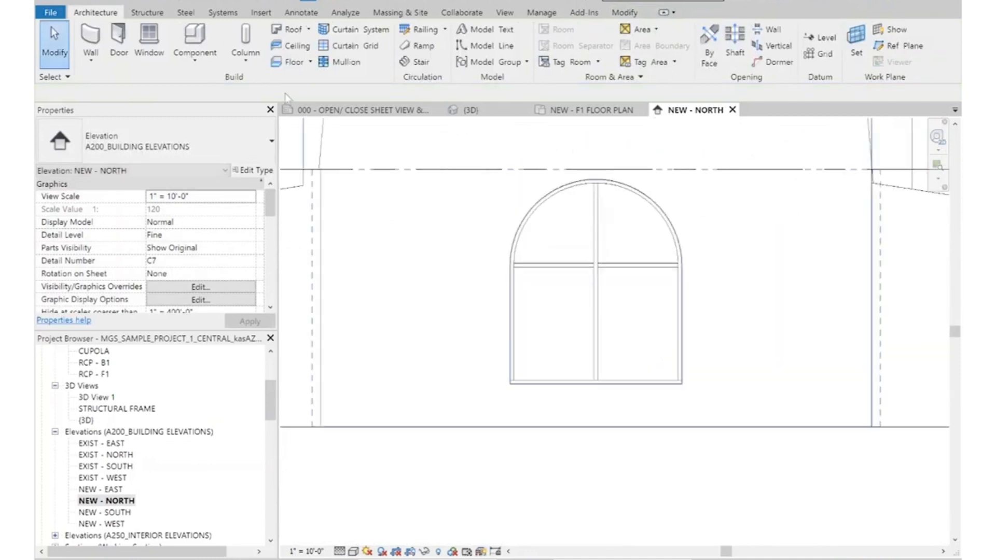
left_click(301, 12)
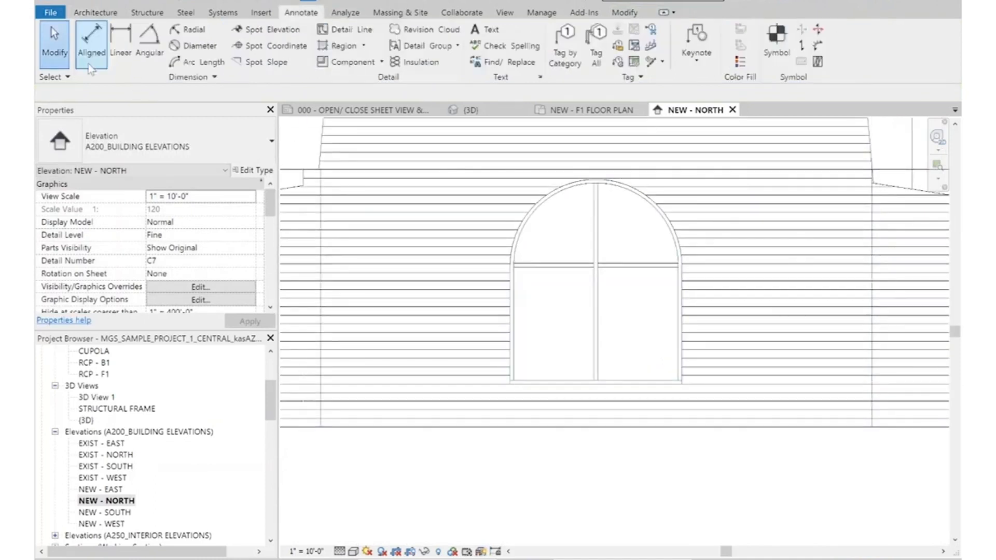
left_click(92, 39)
scroll(576, 306, "up", 2)
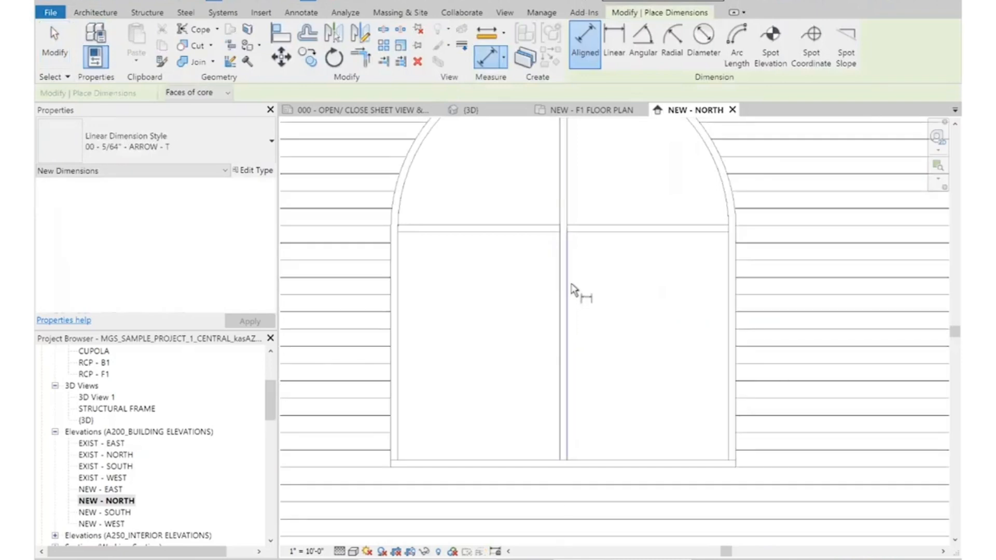
left_click(571, 286)
left_click(732, 273)
left_click(653, 323)
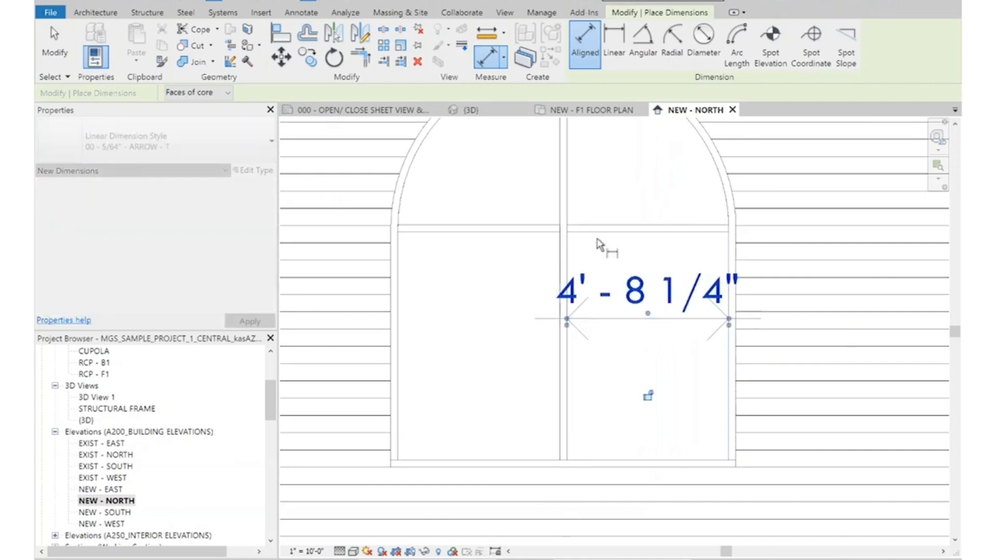
left_click(527, 237)
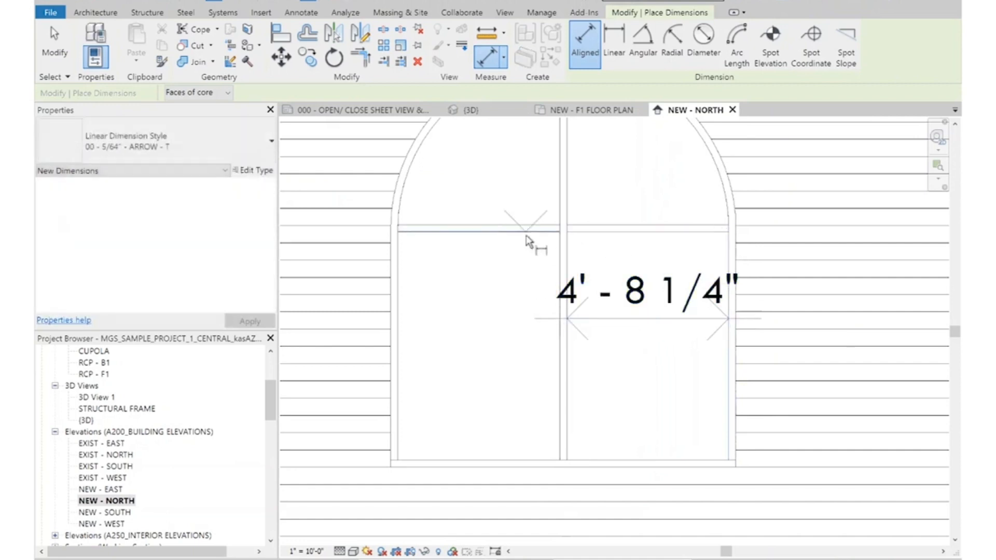
left_click(525, 462)
left_click(490, 399)
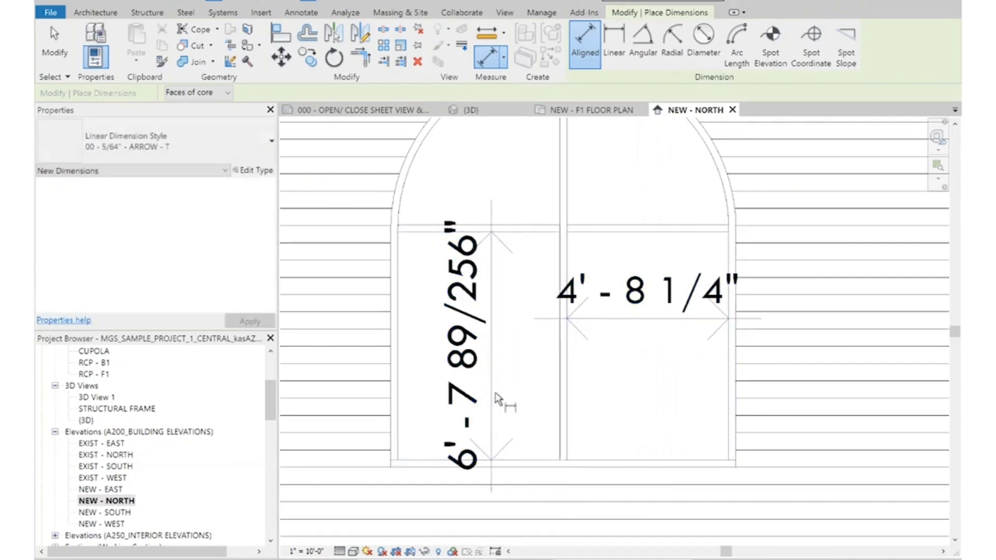
Delete both the height and the width dimensions from the curtain wall panes
key("Escape")
left_click(495, 397)
key("Delete")
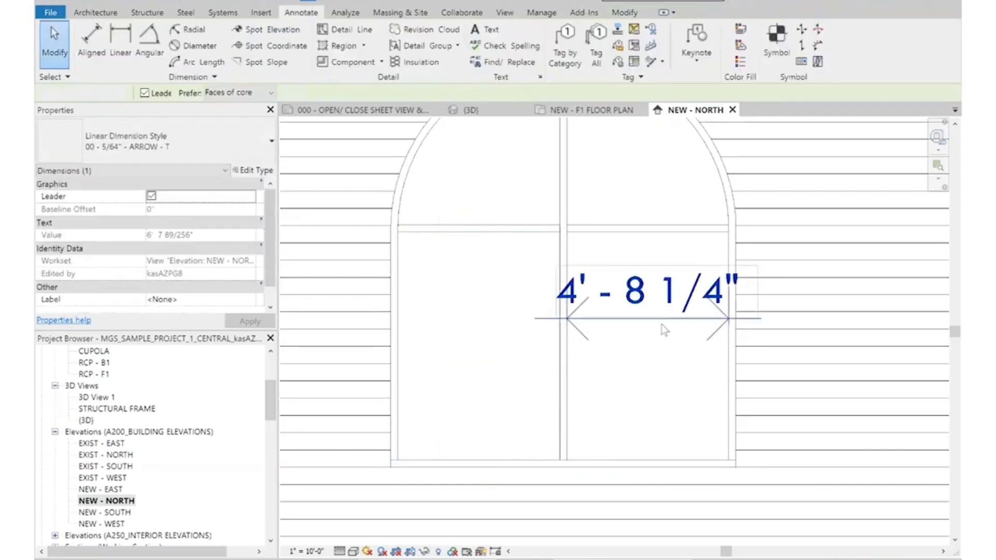
left_click(646, 290)
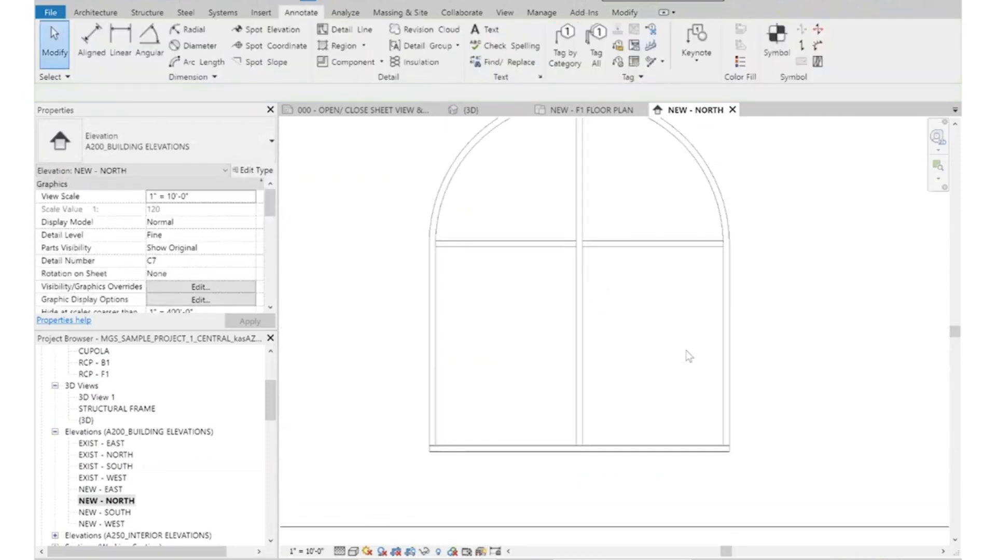
Add a horizontal curtain grid line halfway between the existing horizontal grid line and the curtain wall's base
scroll(688, 356, "down", 2)
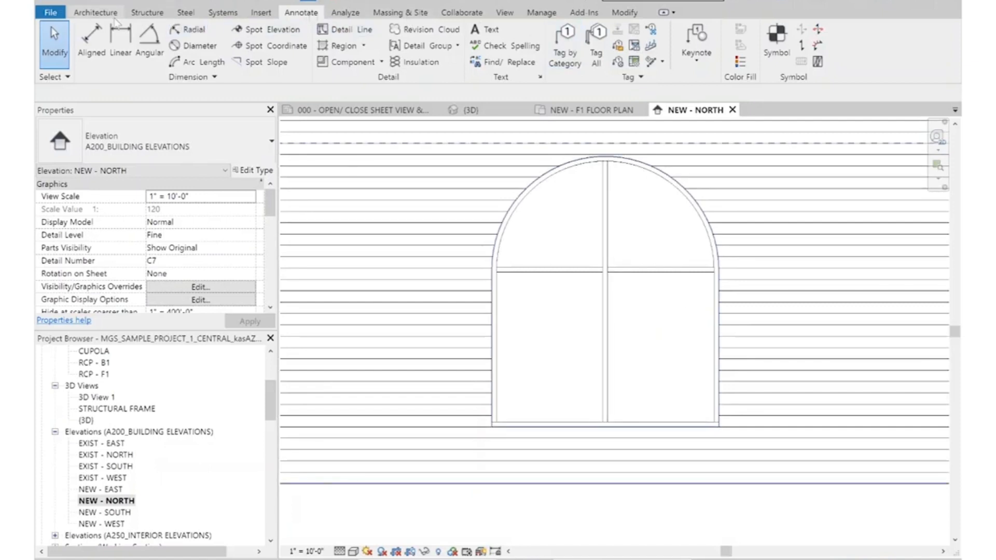
left_click(95, 11)
left_click(366, 51)
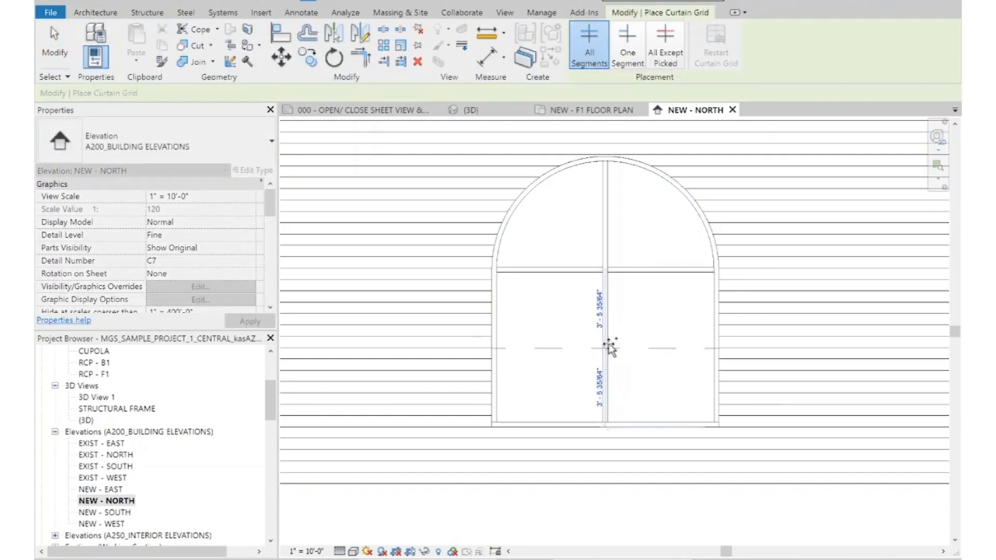
scroll(610, 349, "up", 2)
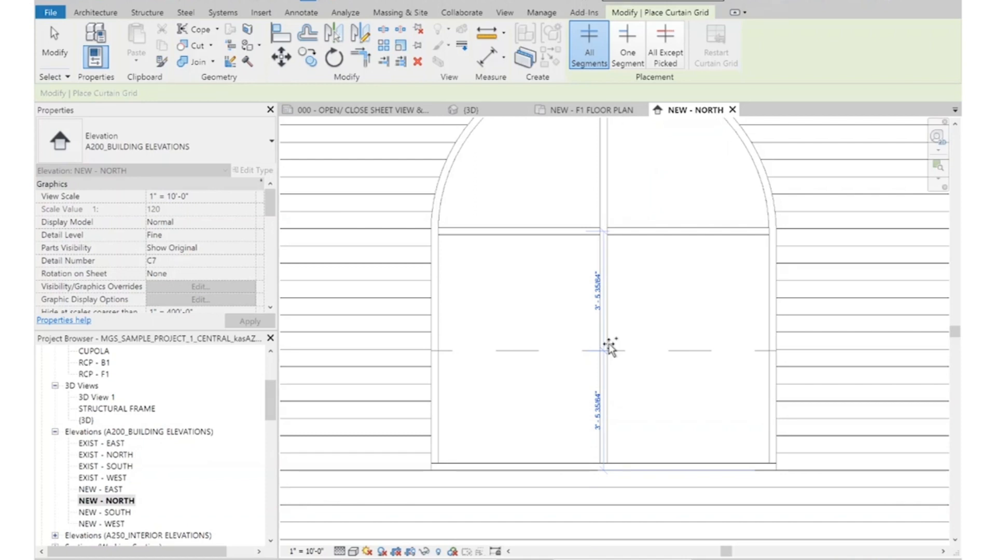
left_click(610, 349)
key("Escape")
scroll(610, 349, "down", 2)
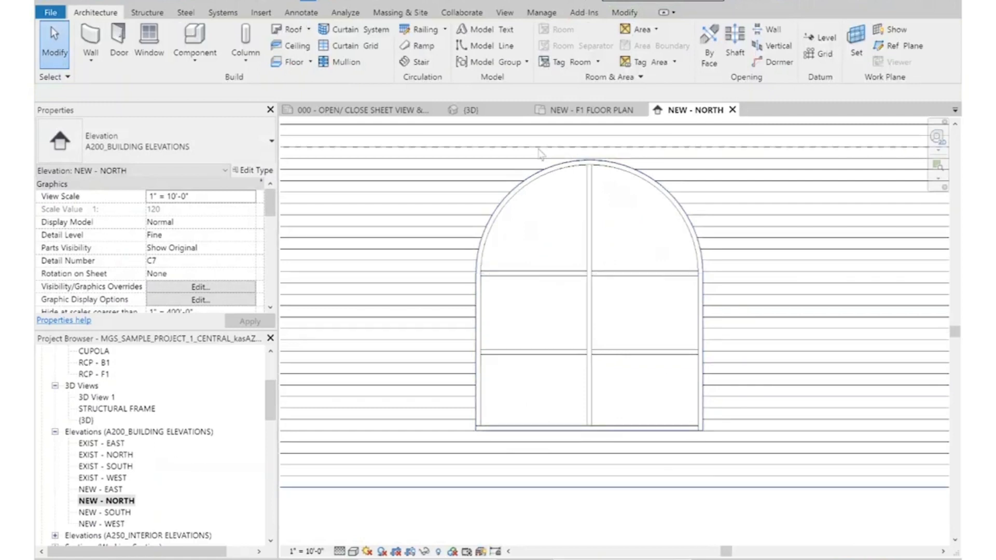
In the {3D} view, select the left horizontal mullion at the base of the arch and toggle its pin
left_click(470, 110)
scroll(609, 242, "down", 2)
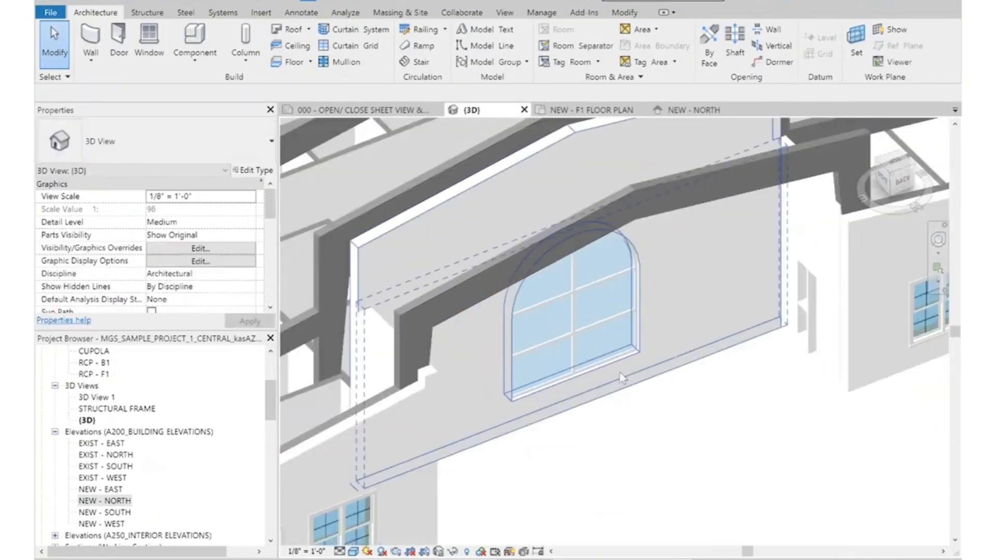
scroll(551, 298, "up", 4)
scroll(573, 318, "up", 5)
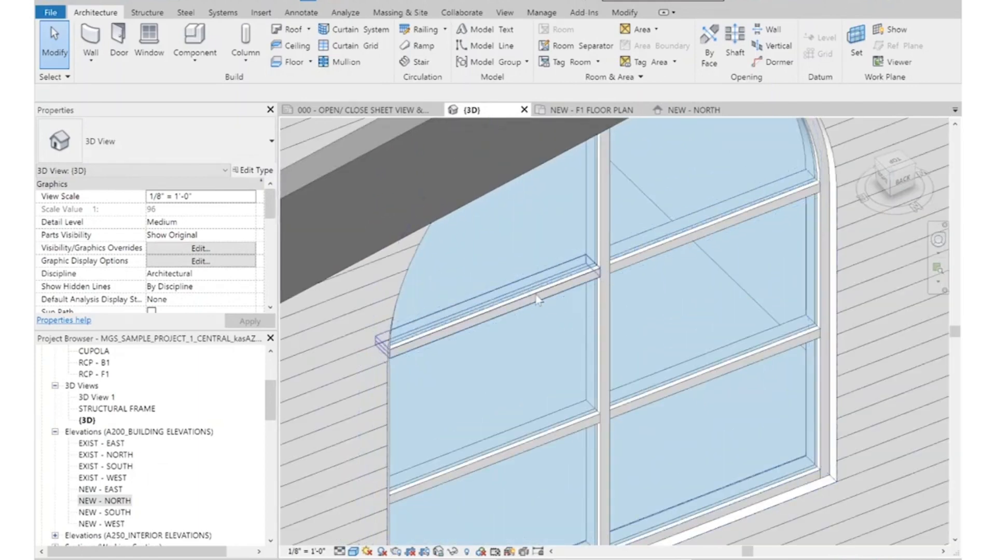
left_click(537, 299)
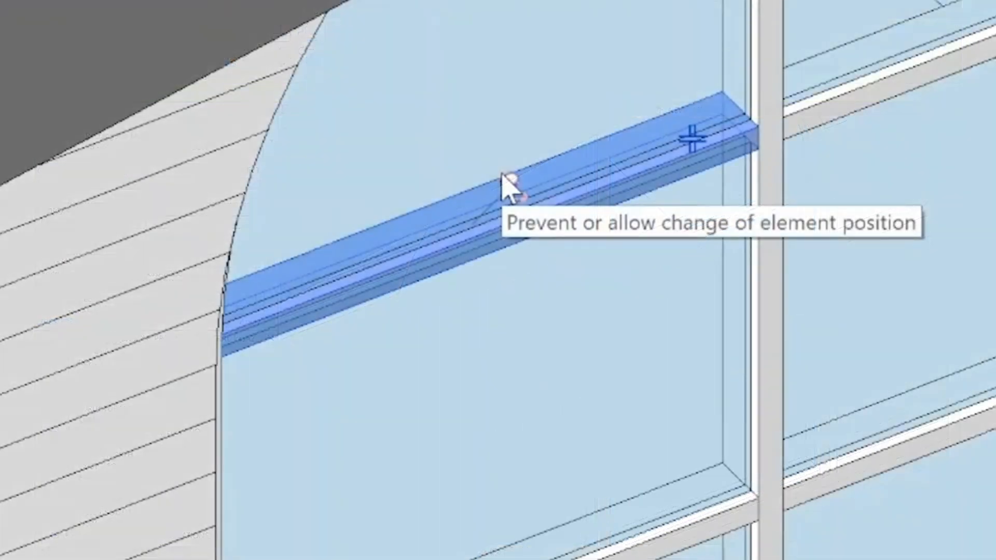
left_click(506, 181)
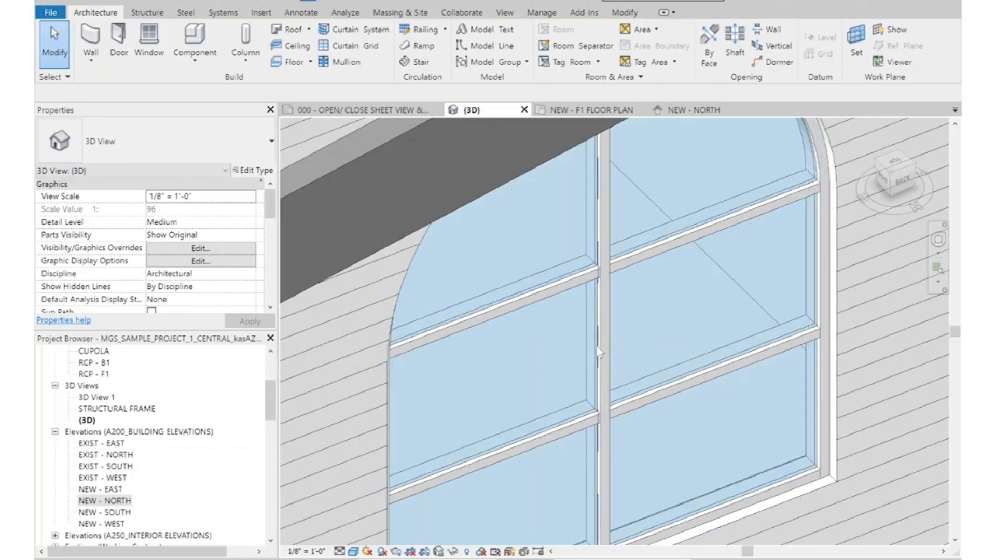
Select the glazed panel directly below the arch on the curtain wall's left side and look through the available panel types
scroll(600, 353, "up", 5)
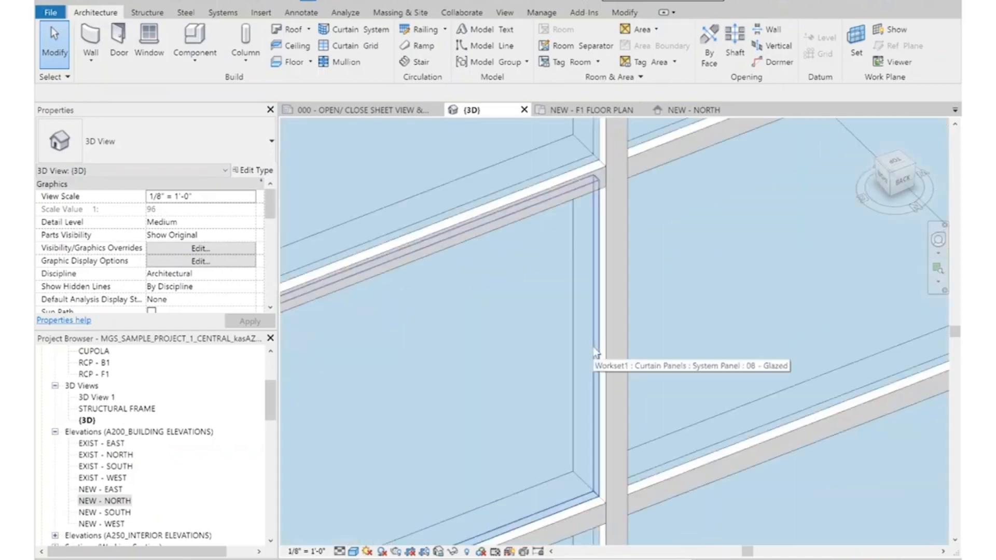
left_click(596, 352)
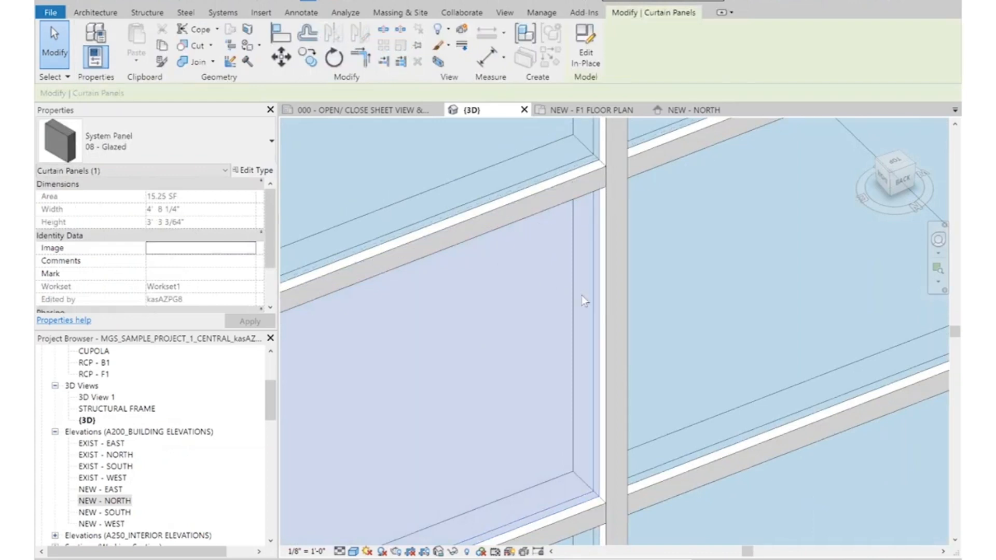
scroll(585, 301, "down", 4)
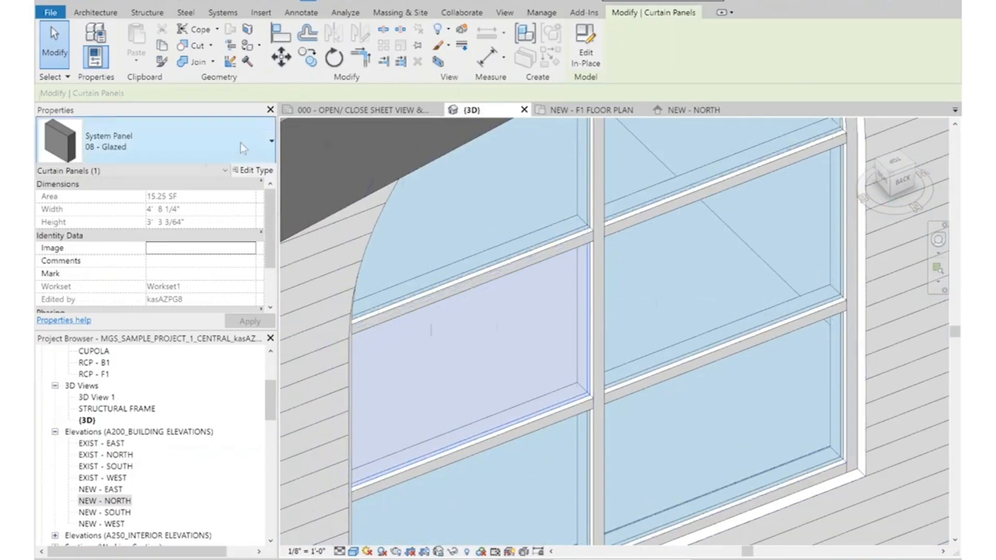
left_click(226, 148)
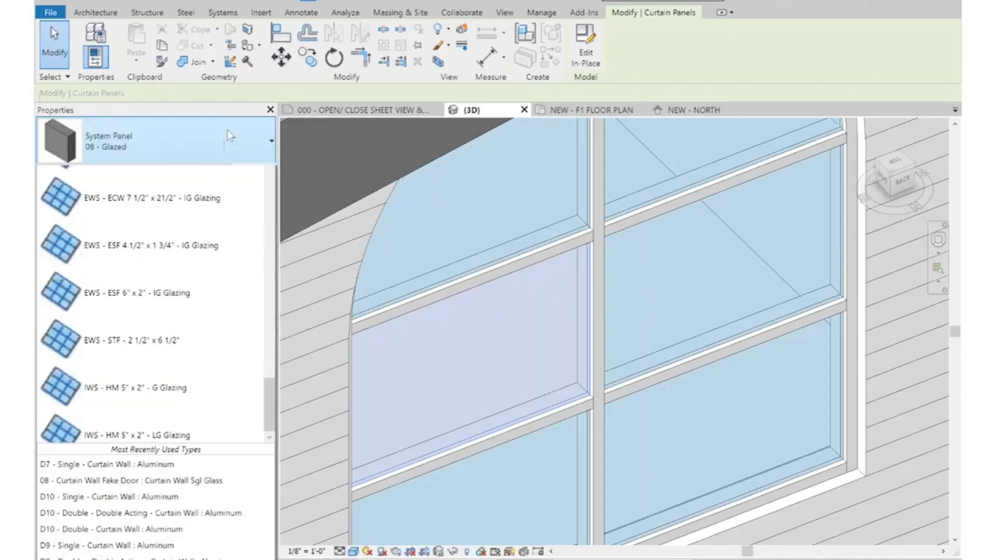
left_click_drag(268, 423, 291, 182)
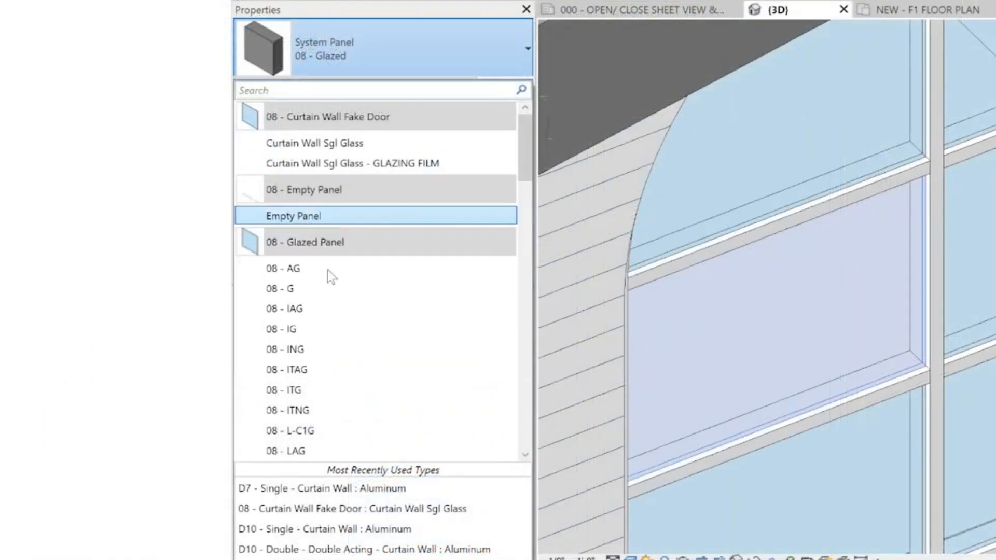
scroll(400, 334, "down", 1)
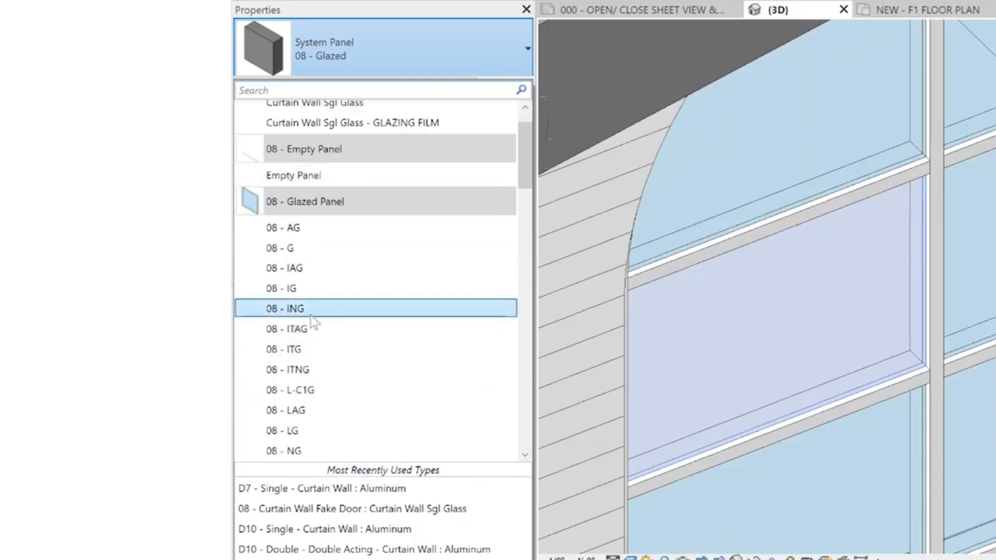
scroll(379, 264, "down", 1)
scroll(390, 277, "down", 2)
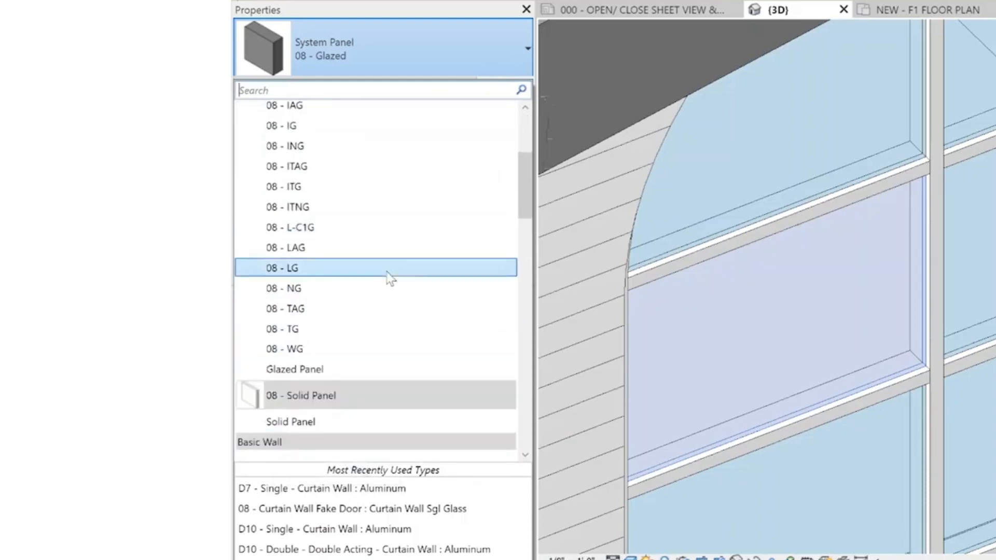
mouse_move(335, 422)
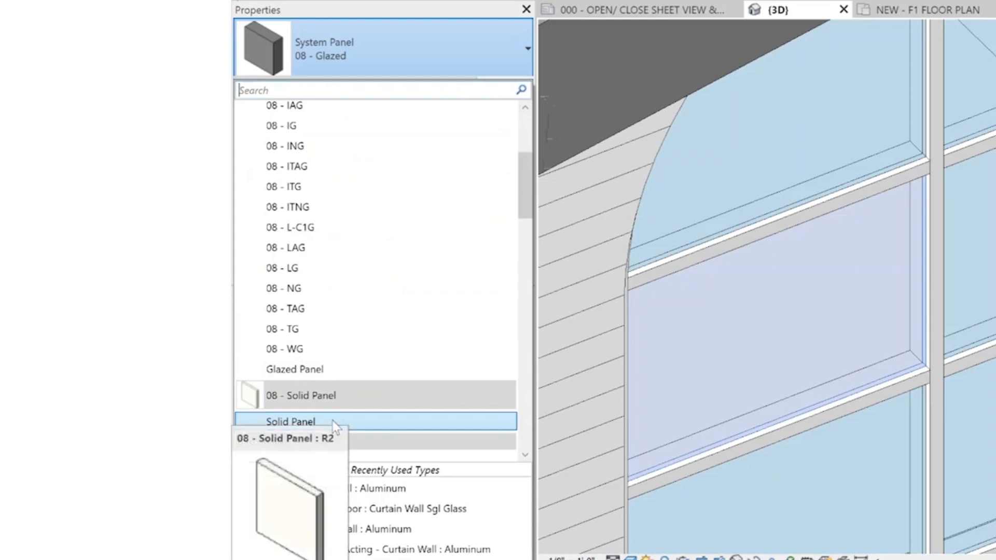
scroll(395, 216, "up", 3)
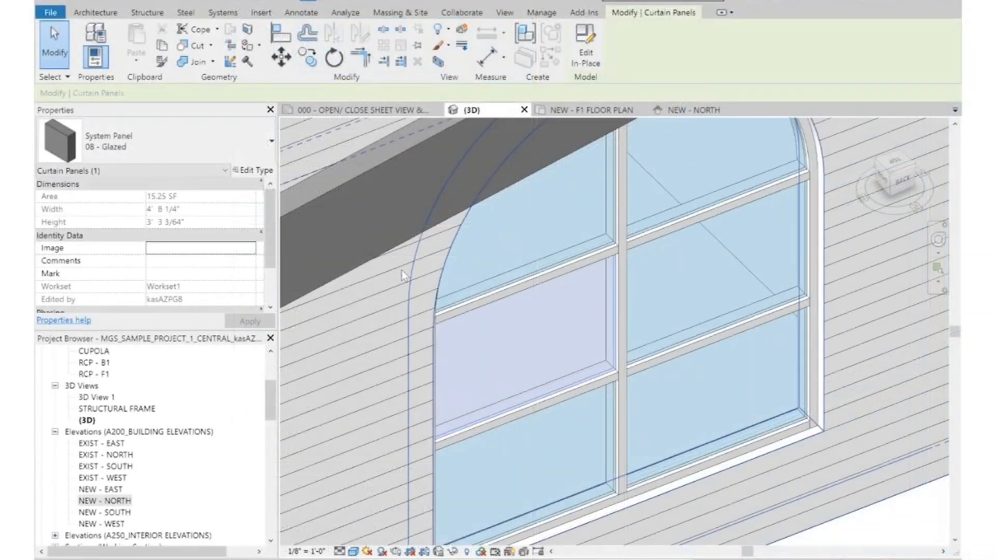
Change the selected left middle panel's type to 08 - LAG from the 08 - Glazed Panel family
left_click(190, 150)
left_click_drag(279, 431, 270, 220)
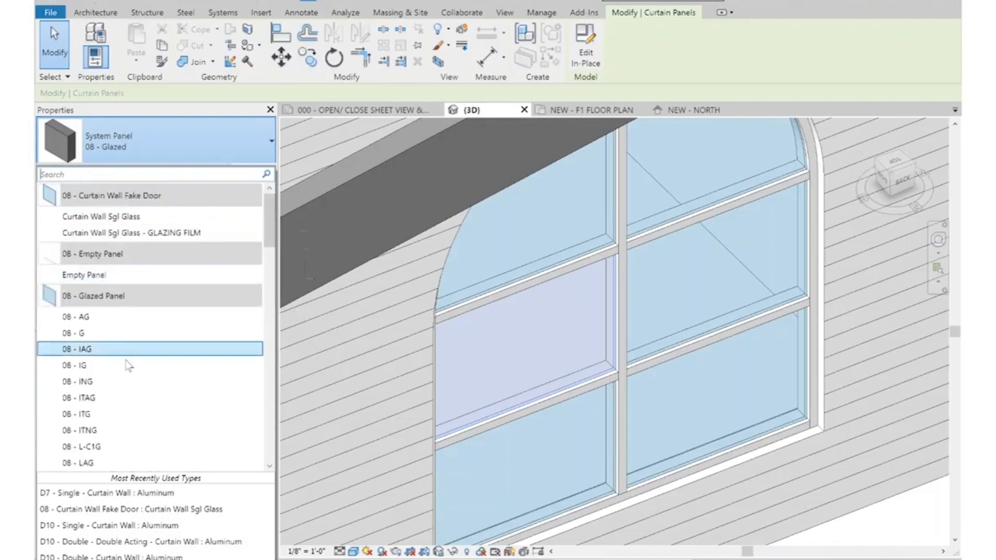
scroll(135, 413, "down", 1)
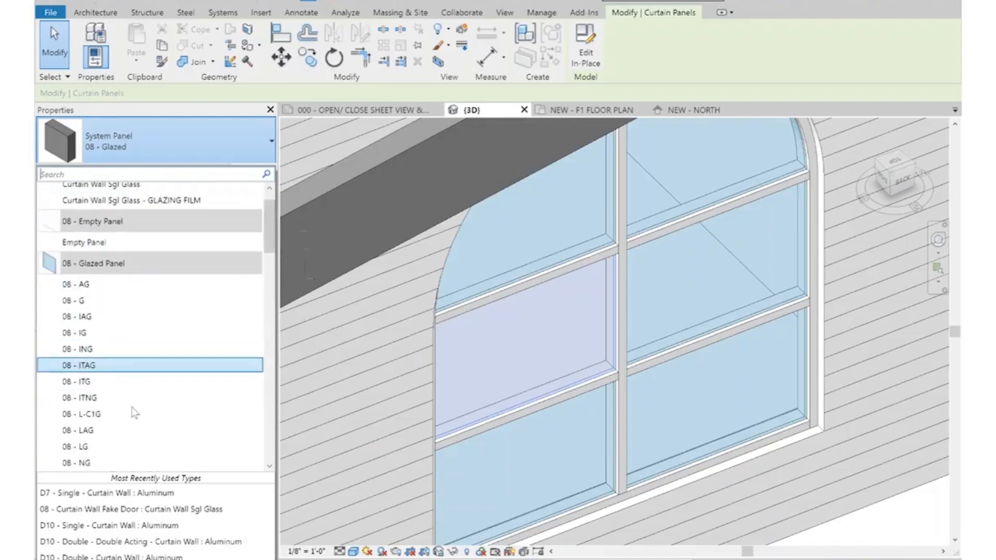
scroll(135, 414, "down", 1)
left_click(134, 415)
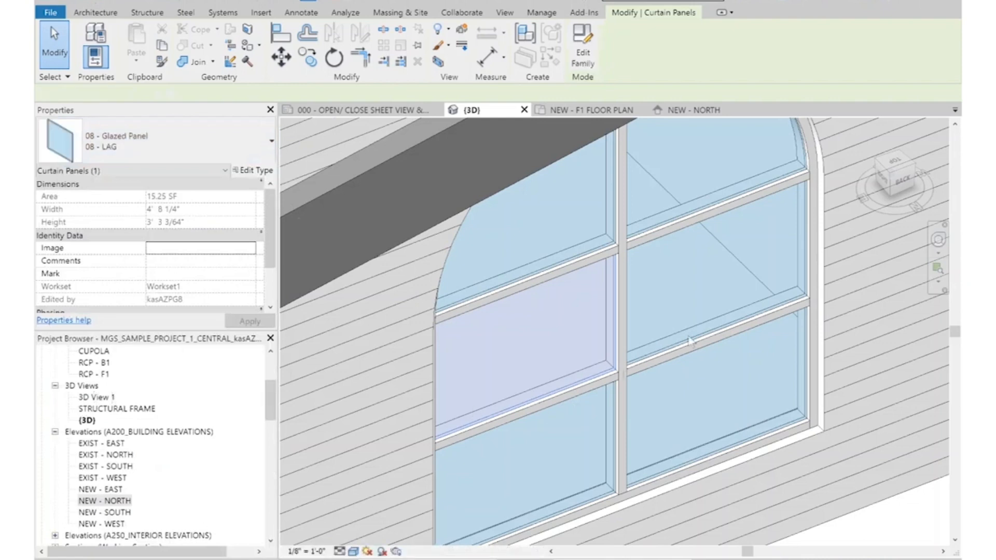
key("Escape")
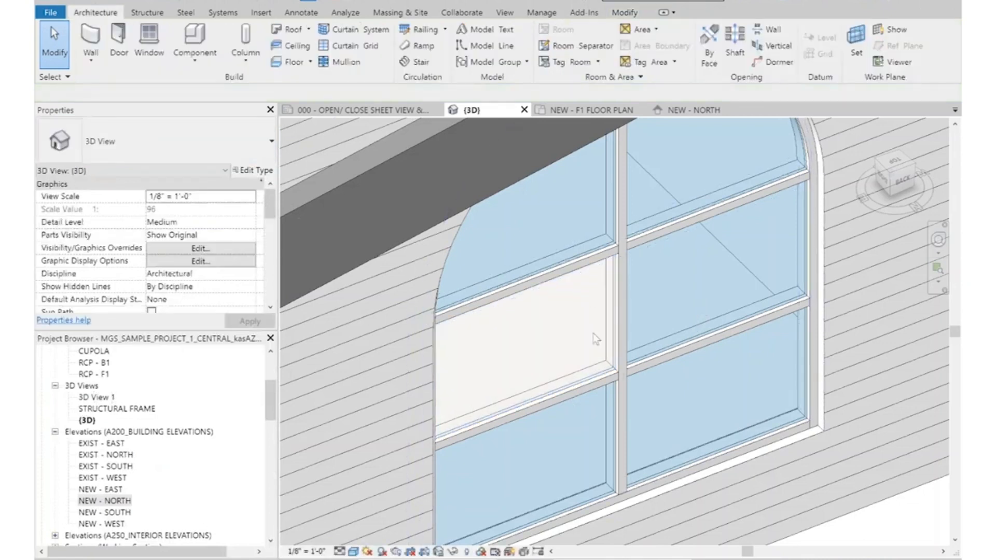
Open the LAG glazing material for editing from the left middle panel's type properties
scroll(615, 296, "up", 2)
scroll(615, 296, "up", 2)
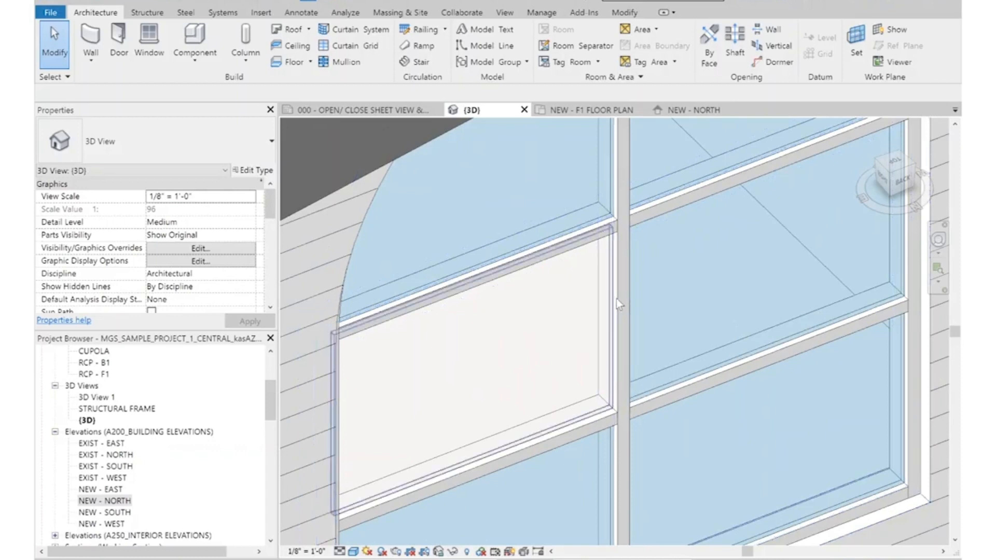
left_click(618, 307)
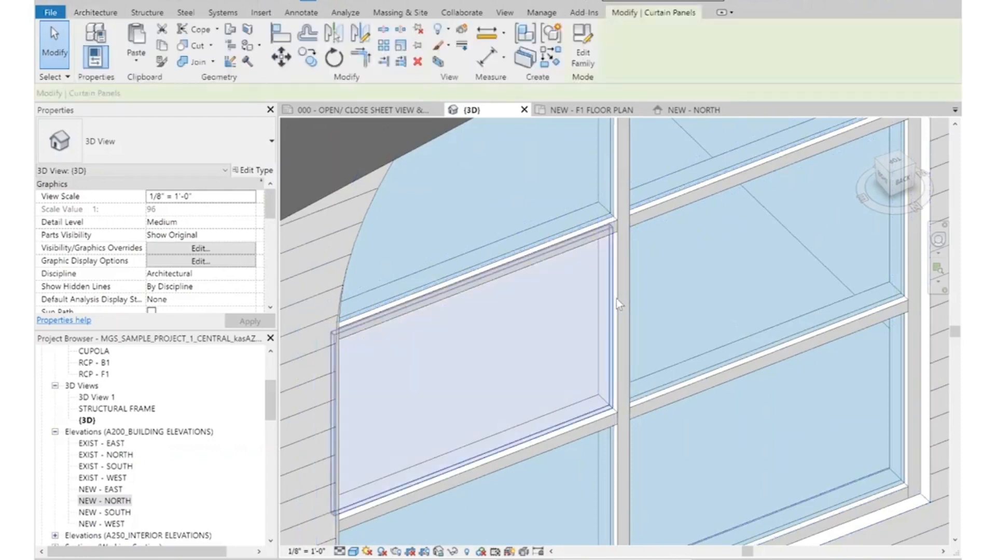
left_click(254, 171)
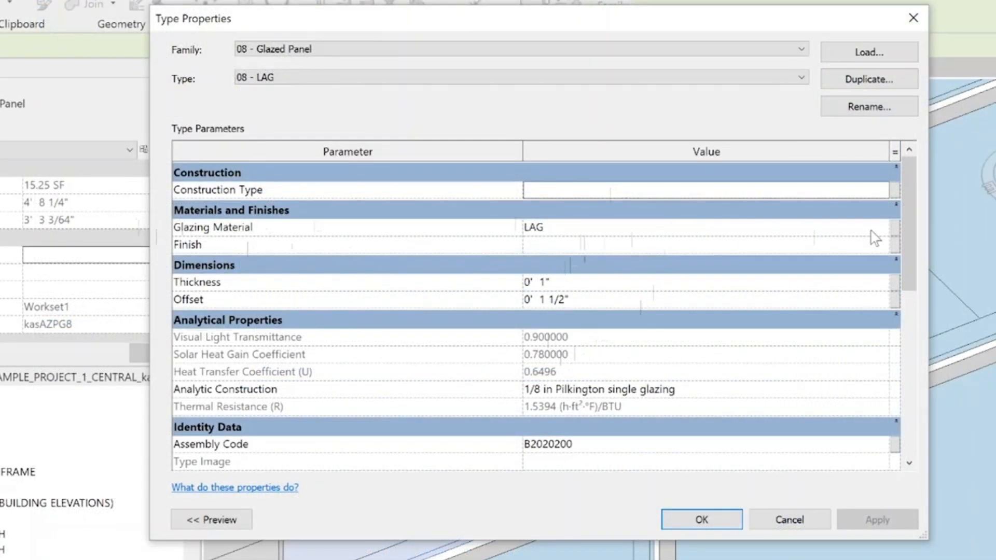
left_click(894, 229)
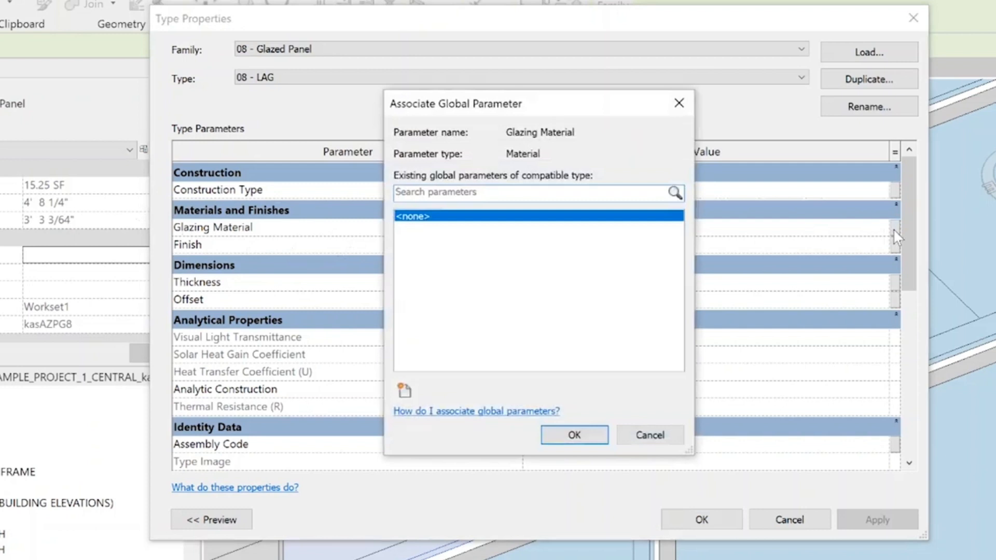
left_click(650, 435)
left_click(878, 226)
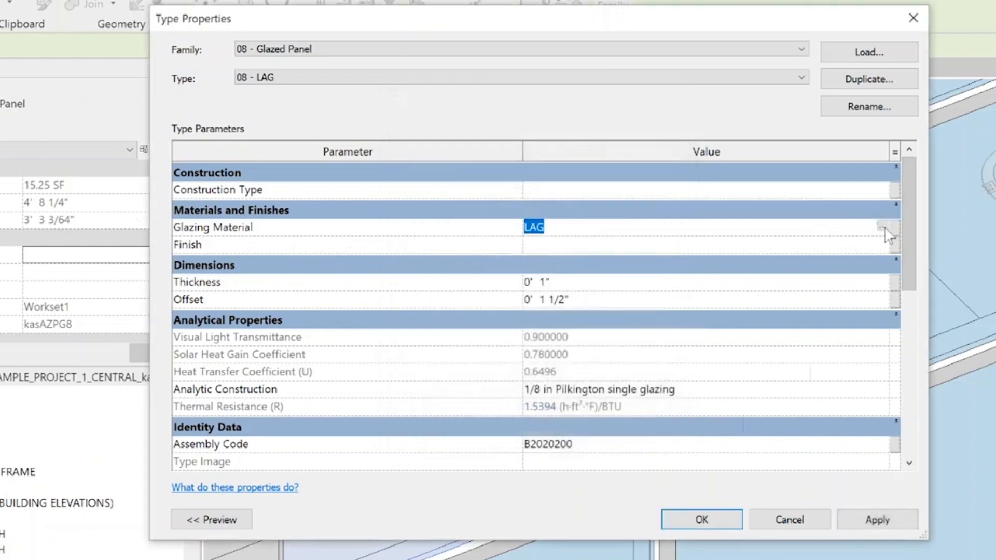
left_click(883, 227)
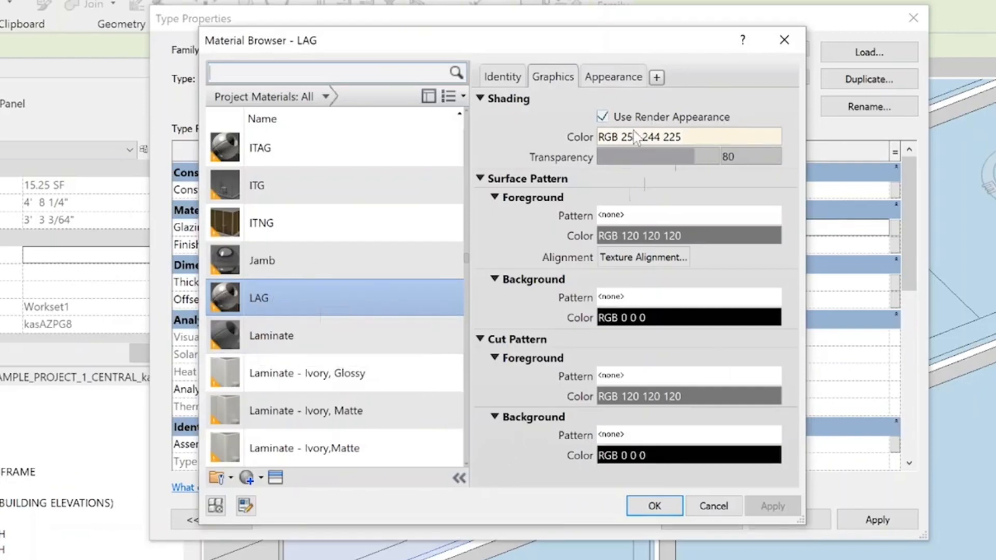
Turn off the LAG material's self illumination and set its appearance color to RGB 233 206 124
left_click(620, 77)
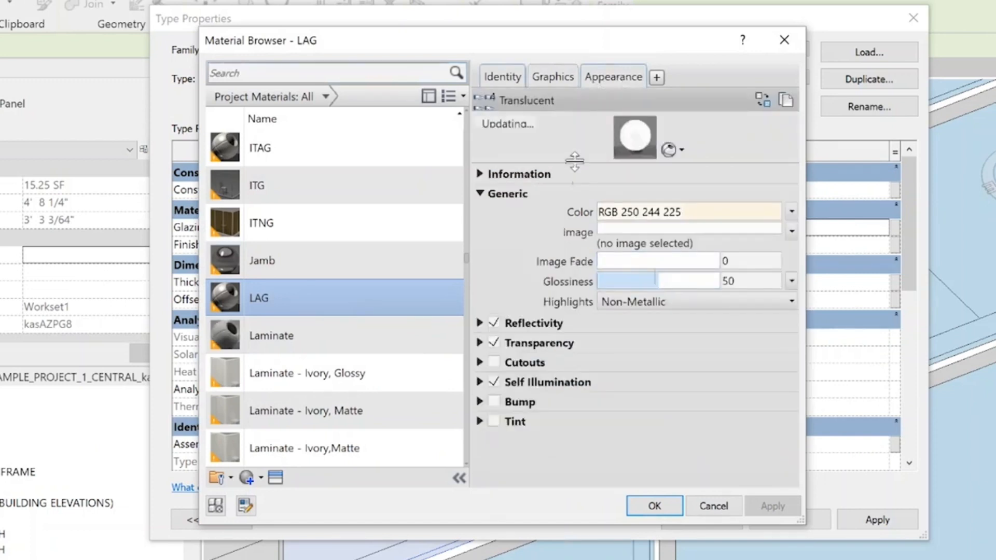
left_click_drag(576, 162, 574, 242)
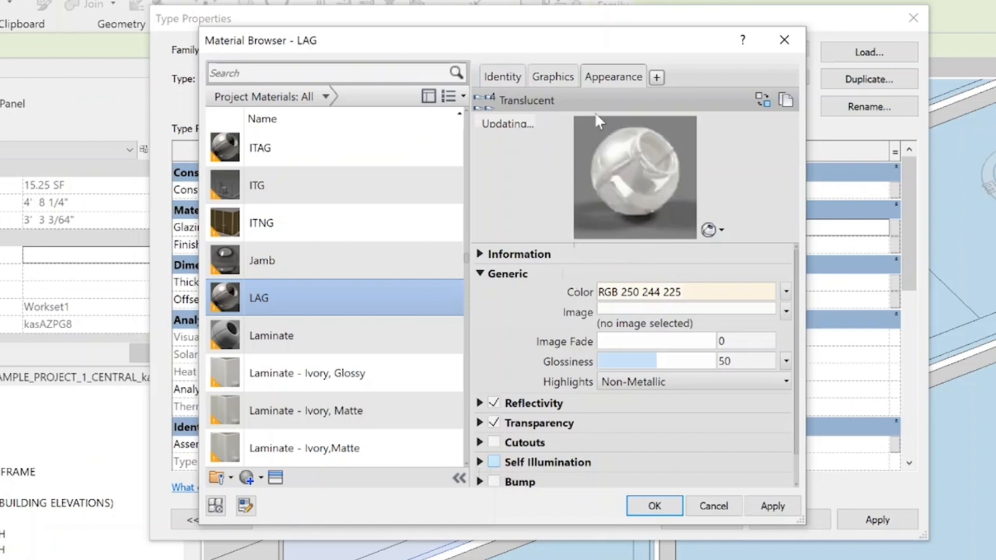
left_click(649, 292)
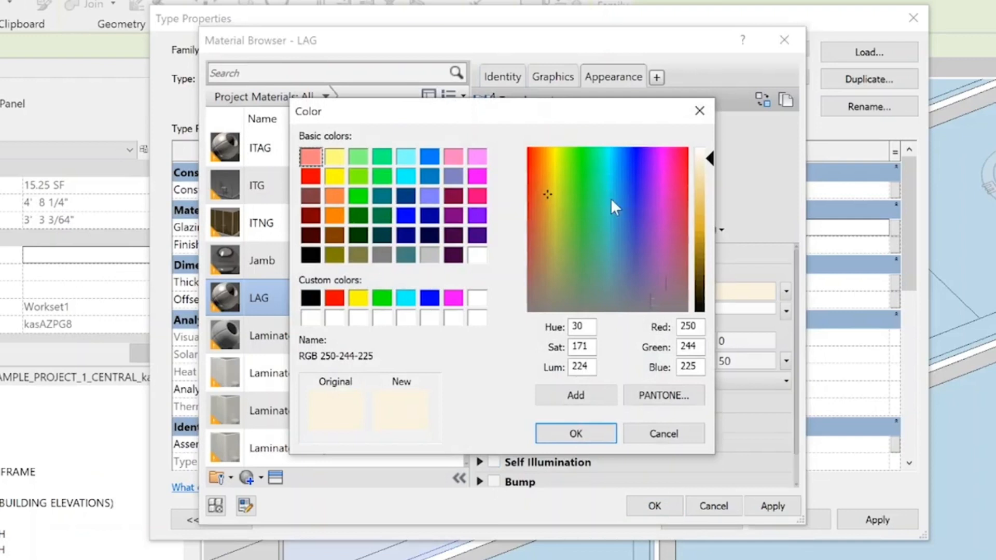
left_click_drag(601, 108, 565, 94)
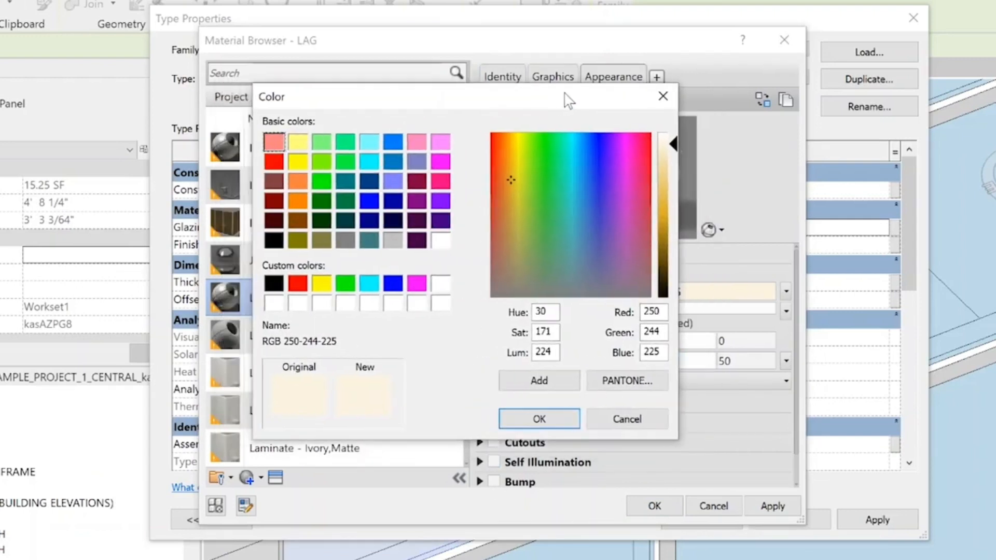
left_click(675, 154)
left_click_drag(675, 156, 675, 183)
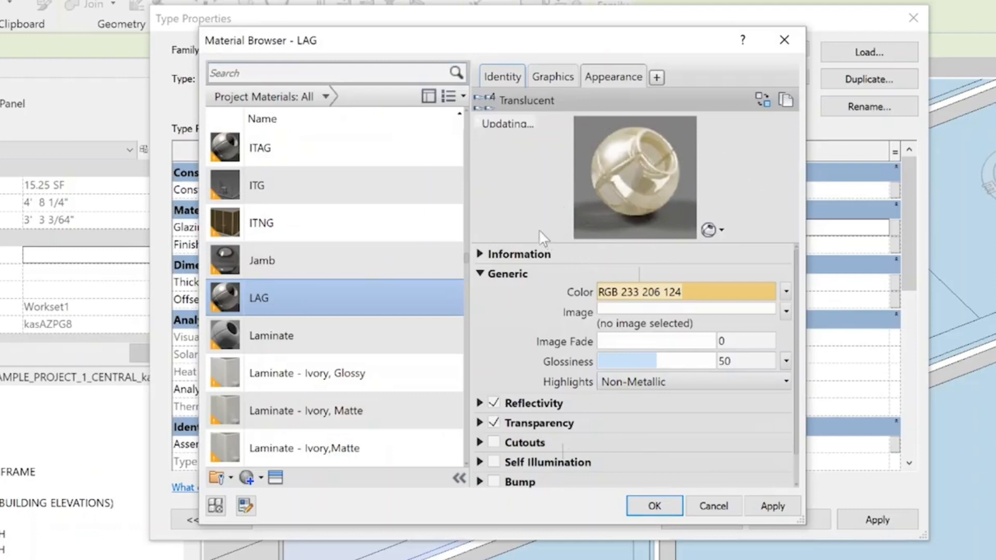
Check the LAG material's shading settings, accept the material and type property changes, and deselect the panel
left_click_drag(541, 245, 542, 270)
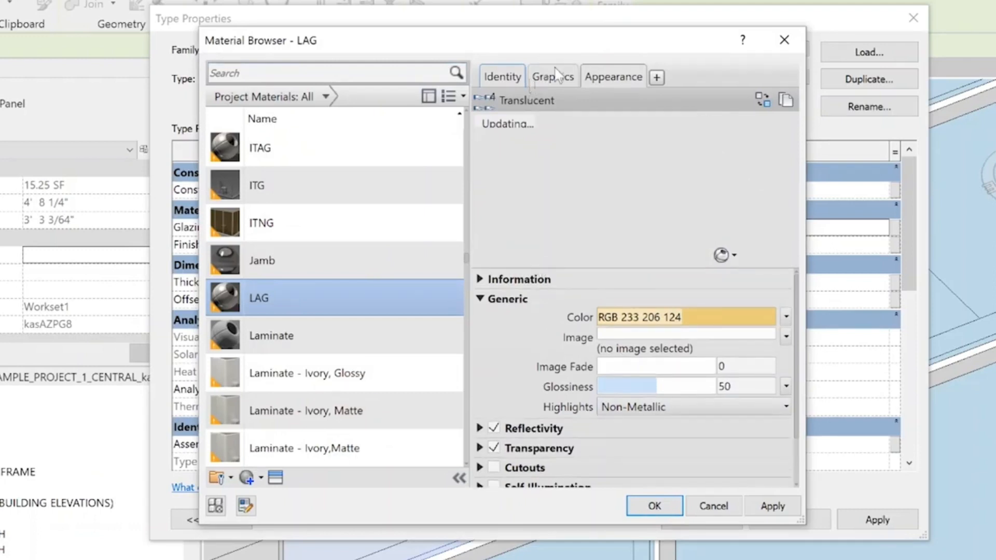
left_click(555, 77)
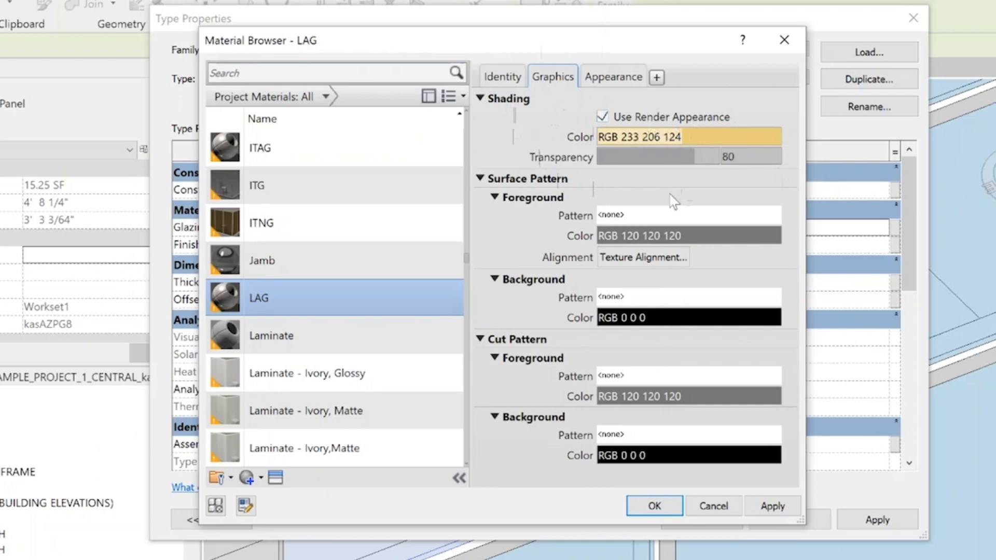
left_click(655, 505)
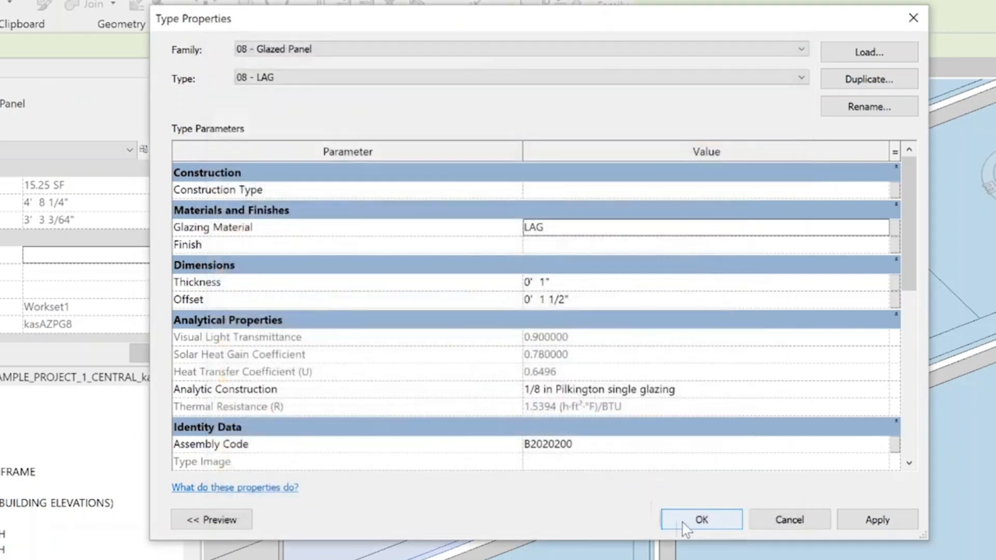
left_click(707, 519)
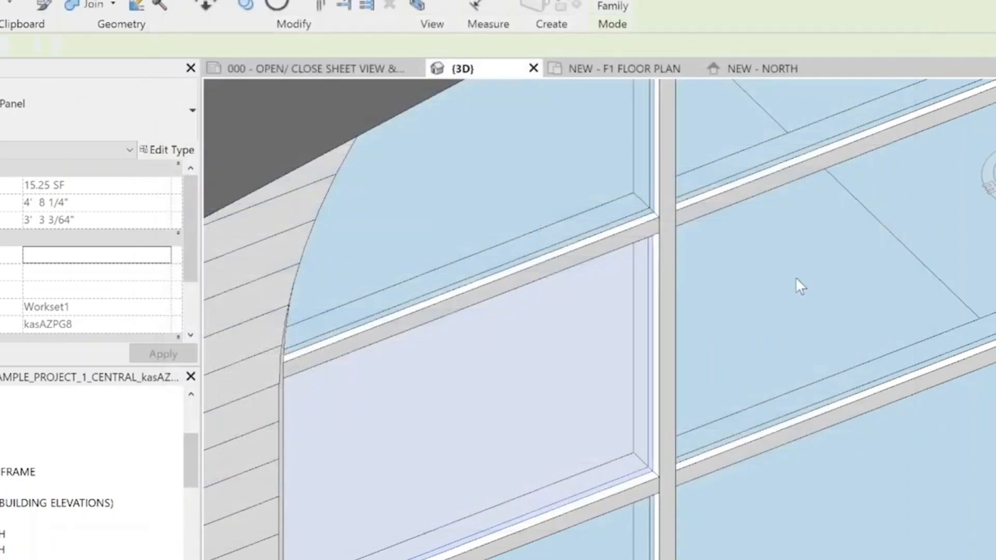
key("Escape")
Change the curtain wall's lower right glazed panel to type 08 - NG from the 08 - Glazed Panel family
scroll(834, 275, "down", 5)
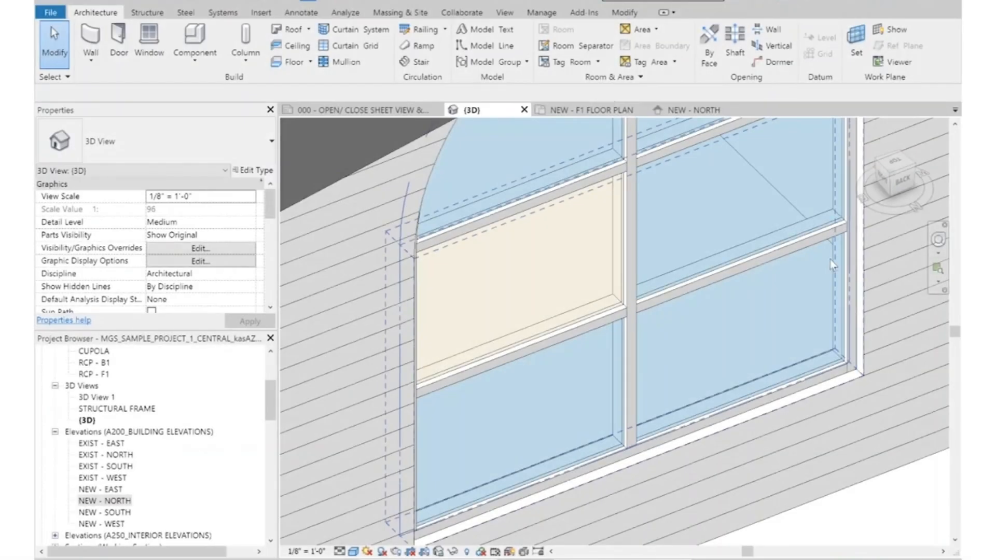
scroll(833, 265, "up", 3)
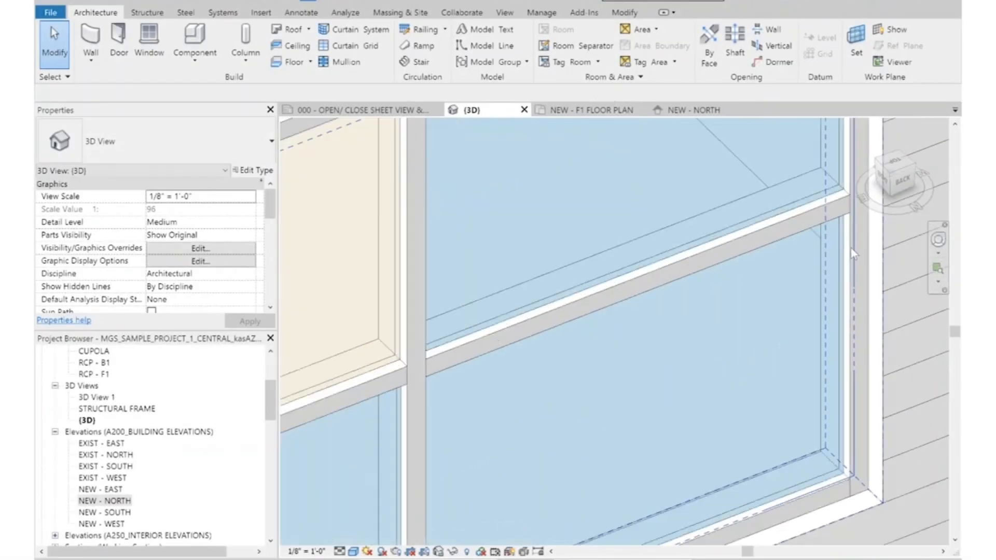
left_click(847, 251)
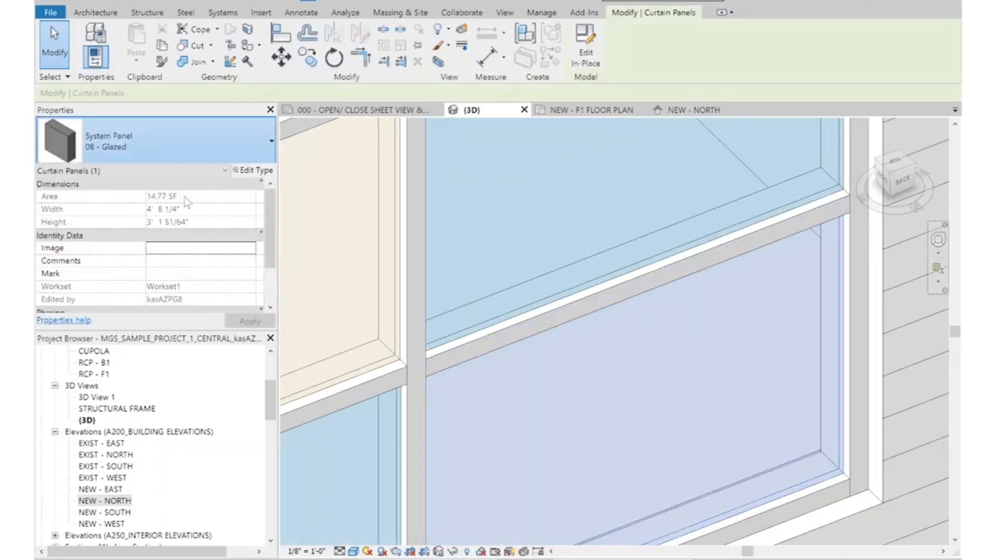
left_click(182, 148)
scroll(256, 330, "up", 2)
left_click_drag(271, 441, 272, 188)
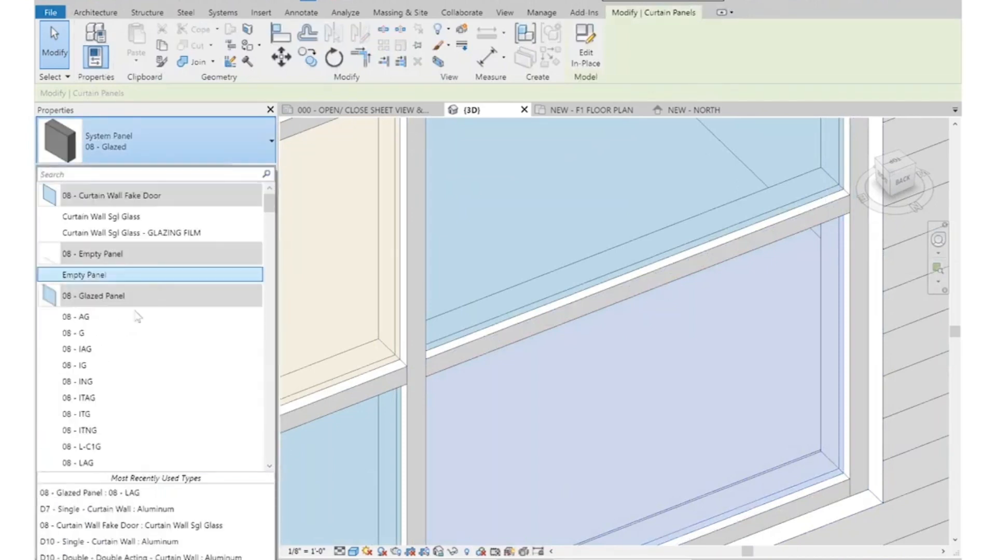
scroll(120, 383, "down", 2)
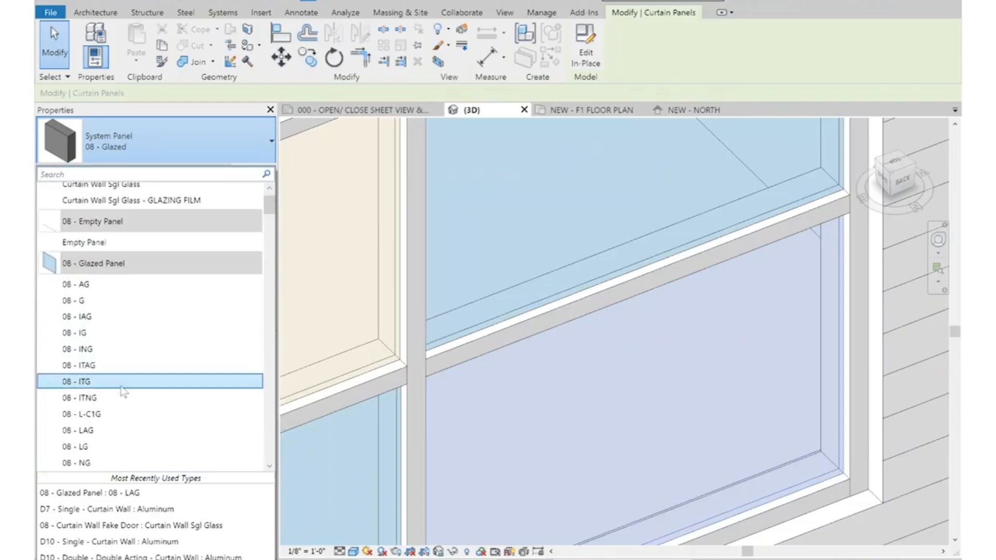
left_click(95, 465)
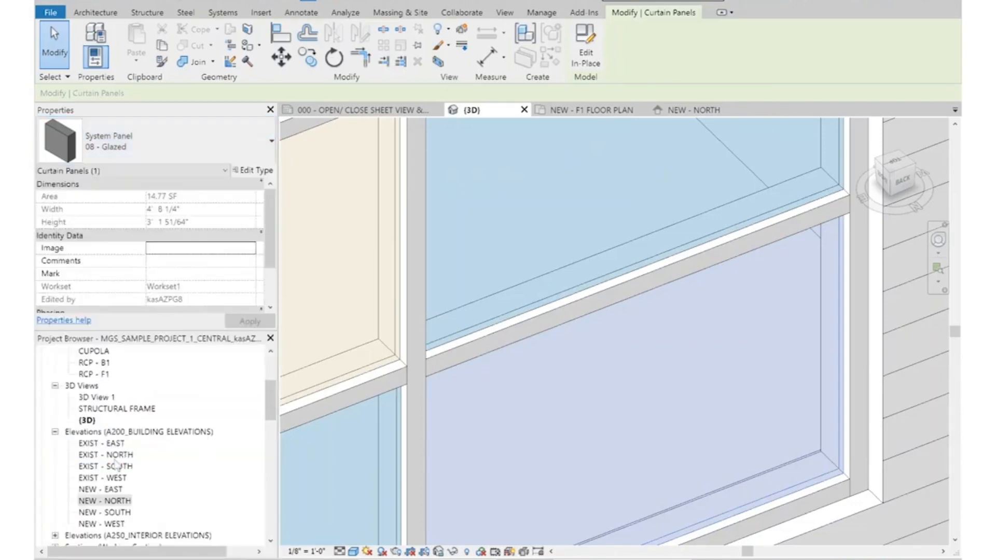
key("Escape")
scroll(763, 343, "down", 3)
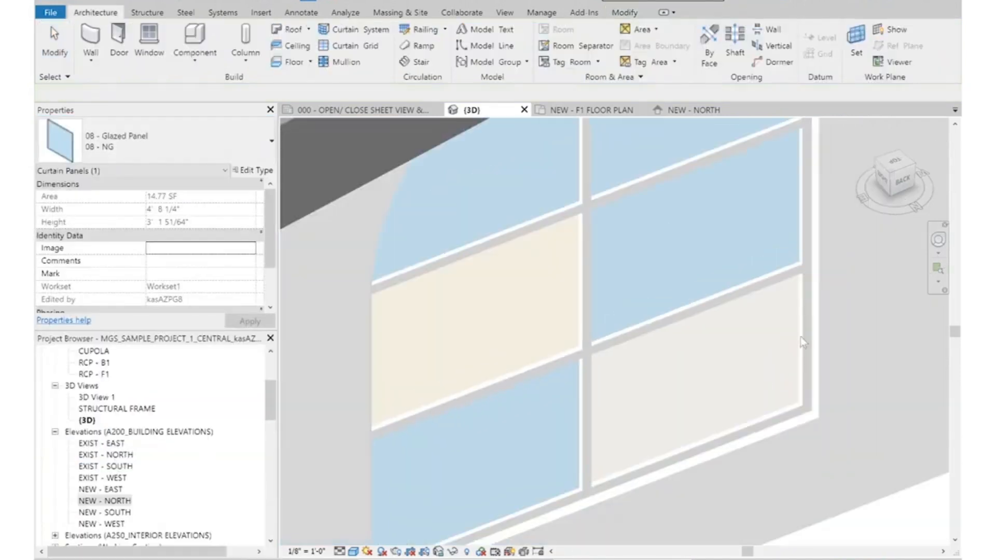
Open the NG glazing material's appearance settings from the lower right curtain panel's type properties
scroll(802, 337, "up", 1)
left_click(798, 333)
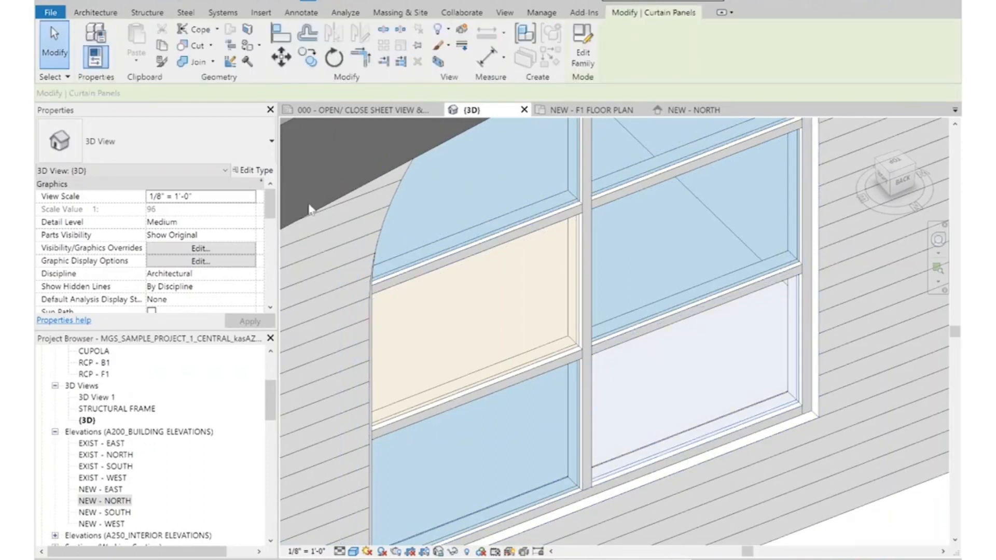
left_click(252, 170)
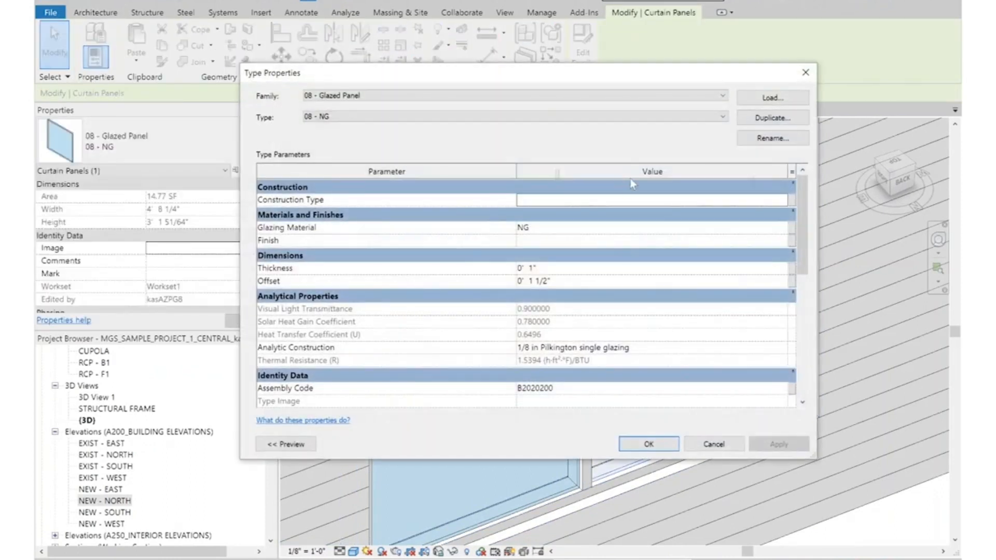
left_click(762, 229)
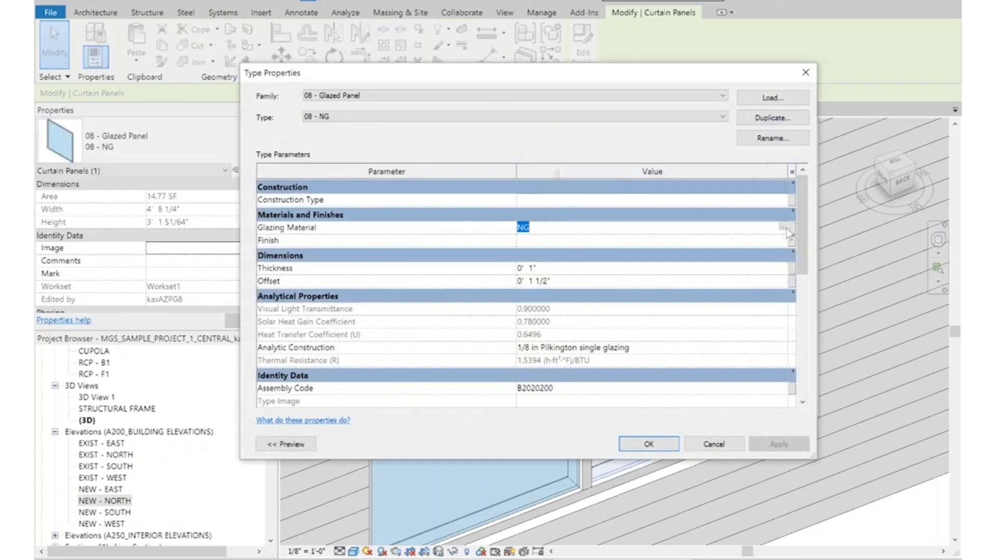
left_click(784, 228)
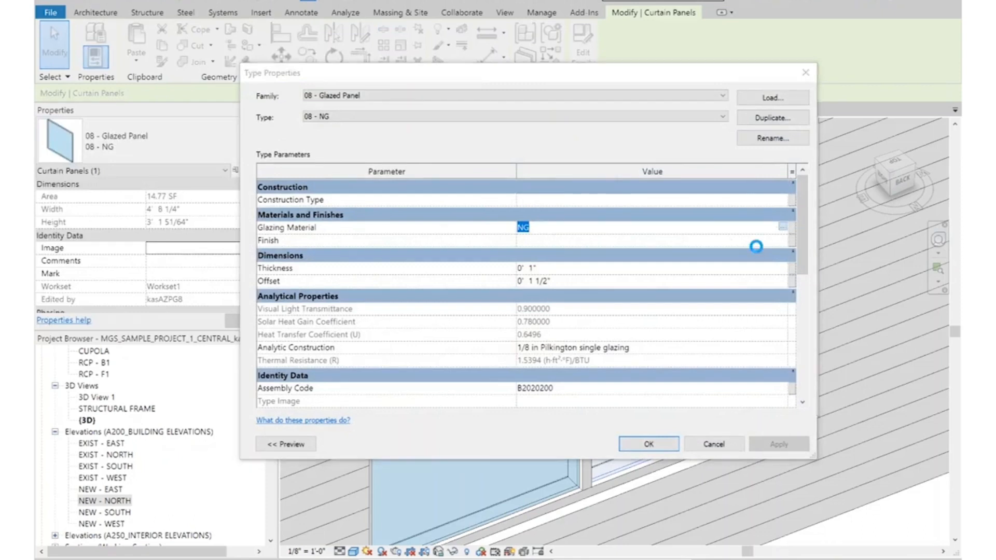
left_click(584, 116)
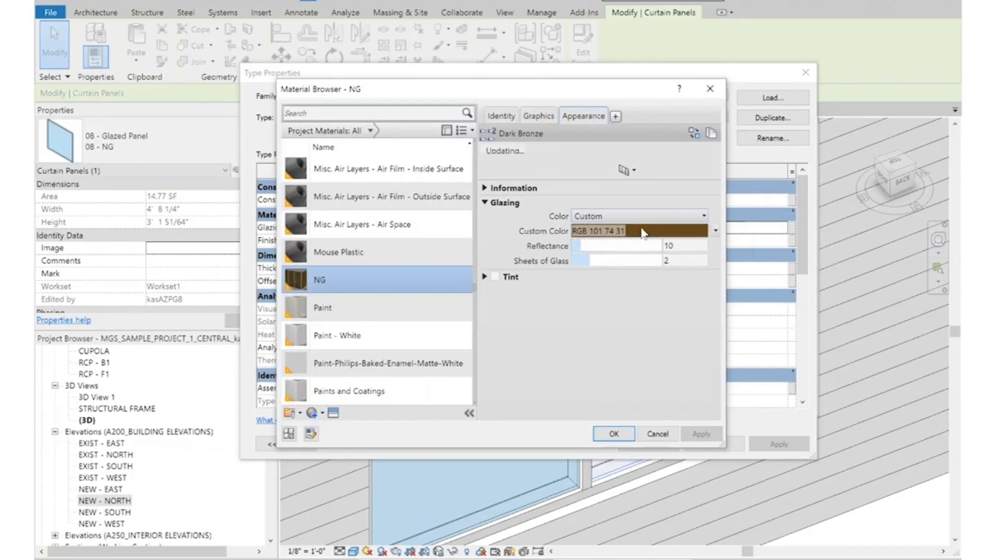
Set the NG glazing's custom color to RGB 224 245 186, accept the material and type property changes, and deselect the panel
left_click(644, 235)
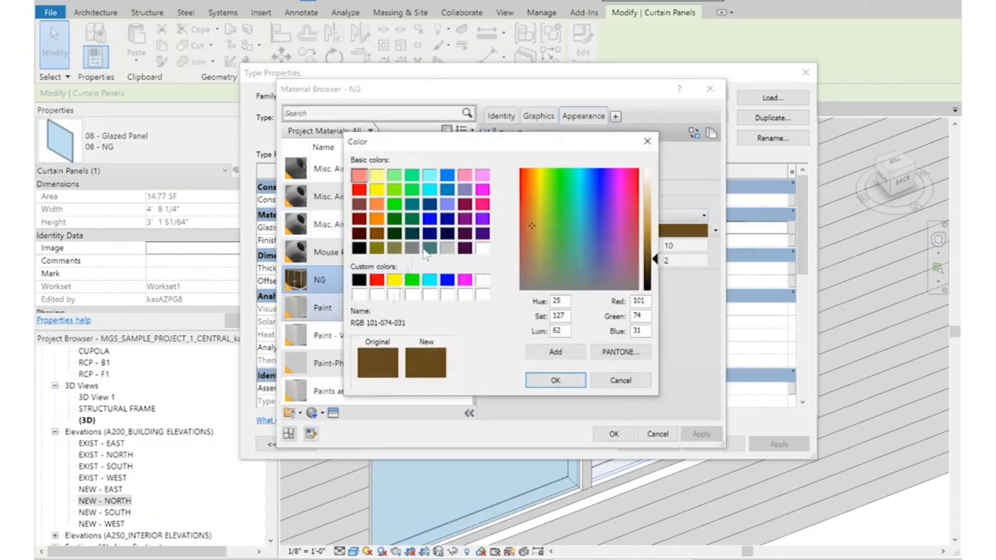
left_click(414, 177)
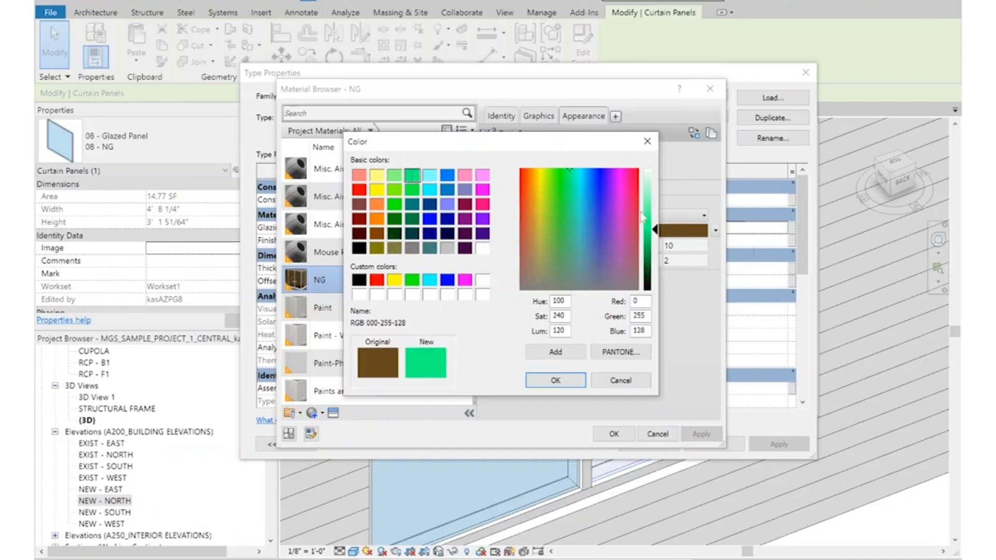
left_click_drag(655, 225, 656, 196)
left_click_drag(554, 179, 548, 197)
left_click(569, 383)
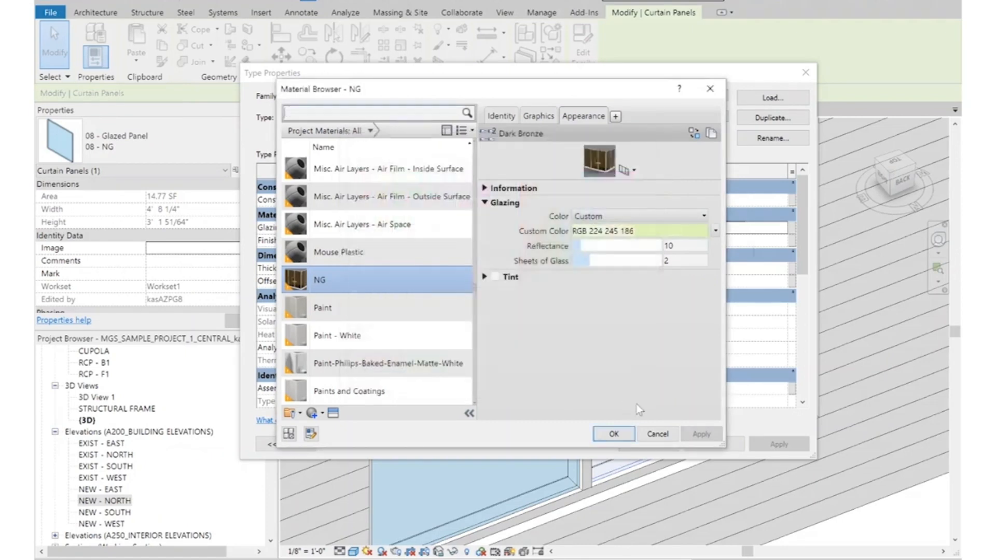
left_click(614, 433)
left_click(658, 442)
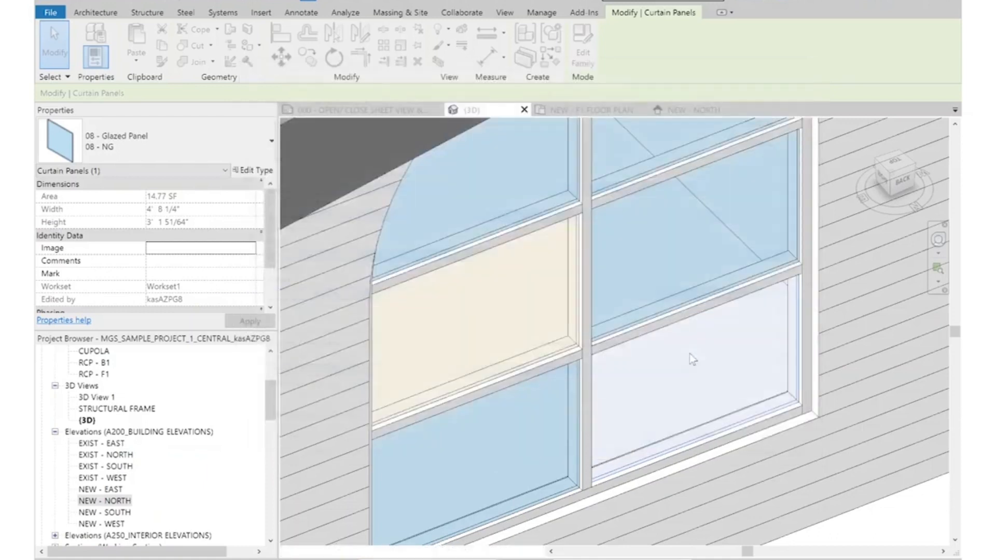
scroll(753, 312, "down", 3)
key("Escape")
key("Escape")
scroll(776, 373, "up", 4)
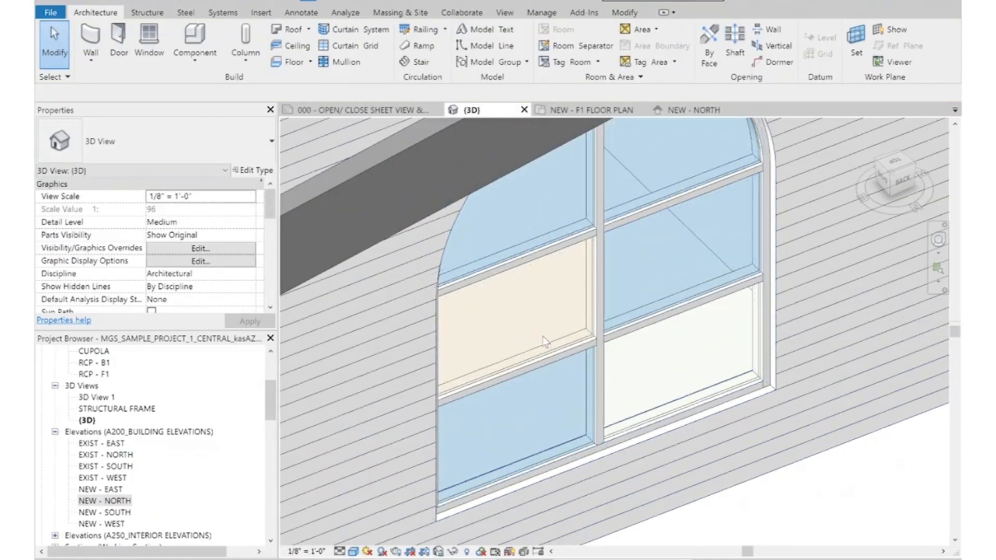
Open the NEW - NORTH elevation and show the whole north facade
left_click(693, 110)
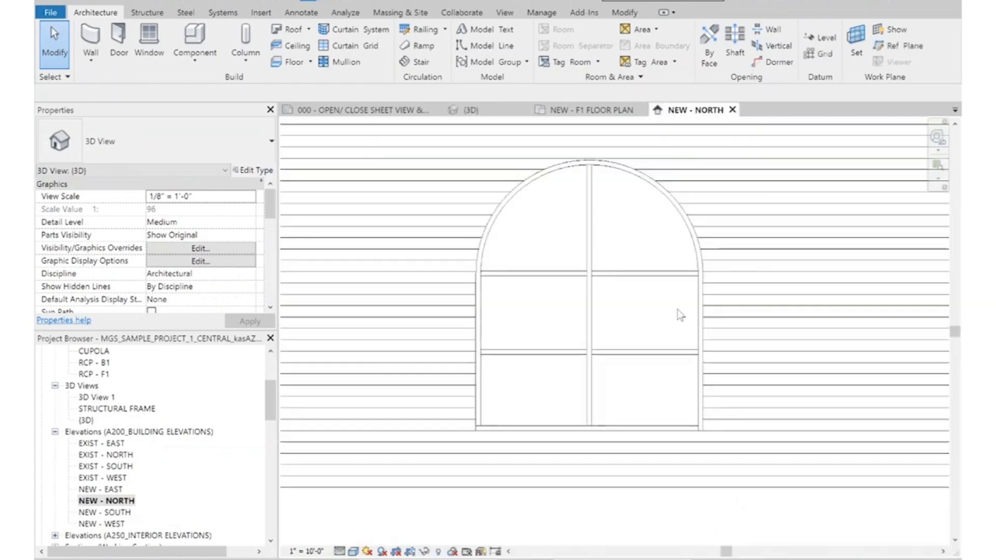
scroll(658, 335, "down", 3)
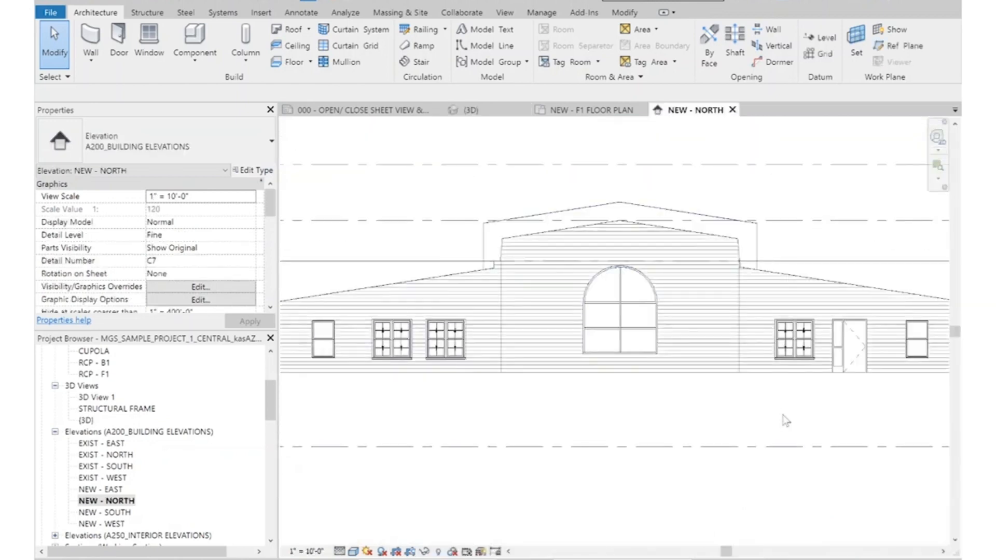
scroll(786, 420, "down", 2)
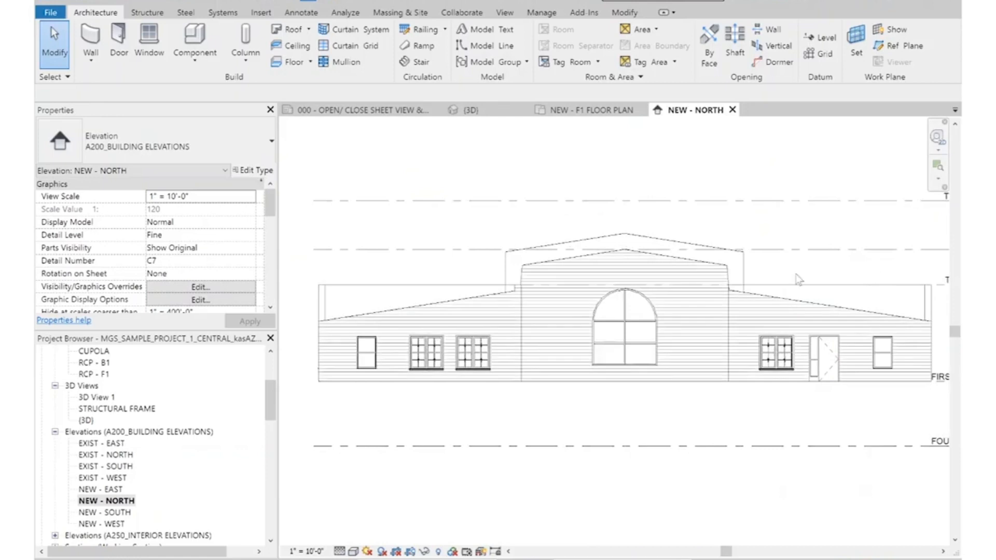
Preview the curtain wall's panel colors in the north elevation with the Shaded visual style, and return the view to Hidden Line
left_click(353, 552)
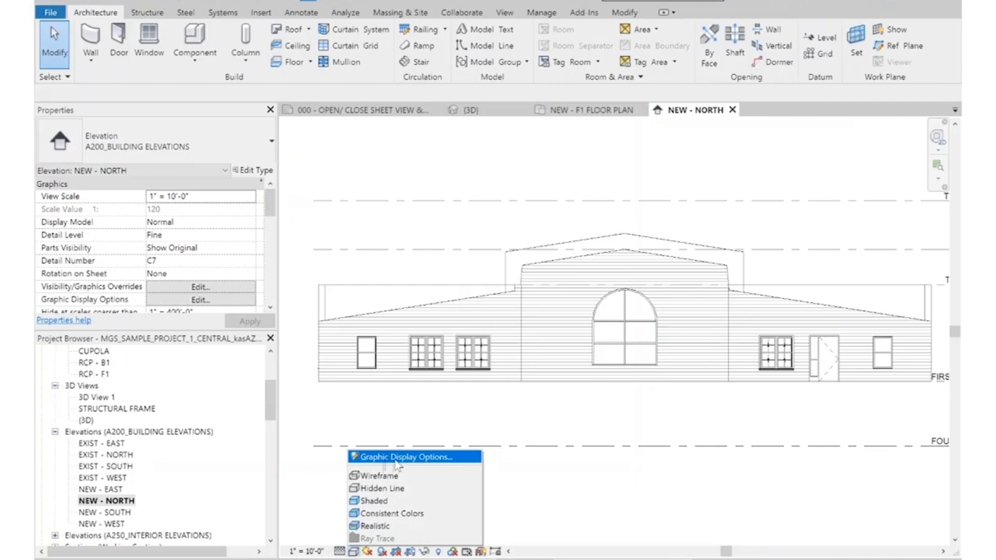
left_click(376, 501)
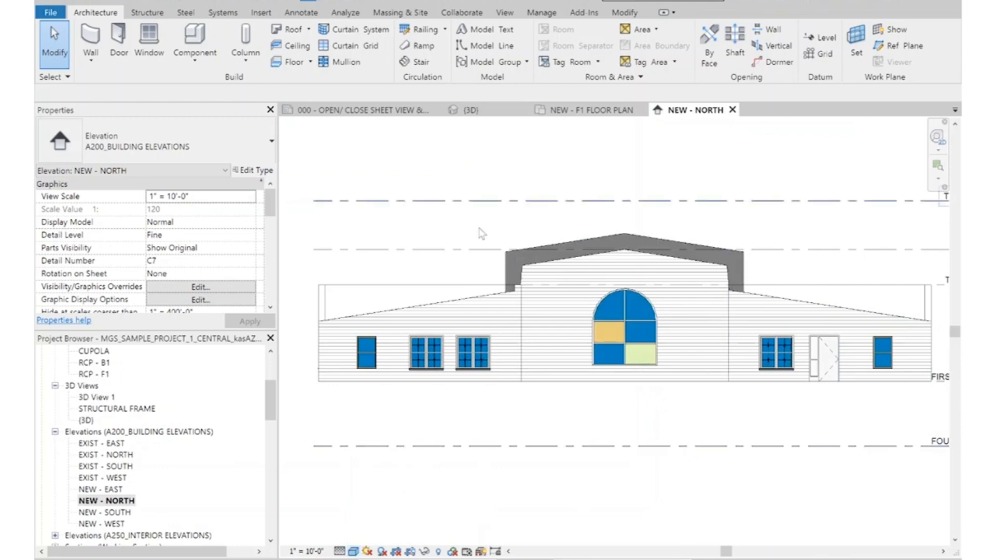
scroll(640, 332, "up", 2)
scroll(639, 330, "up", 2)
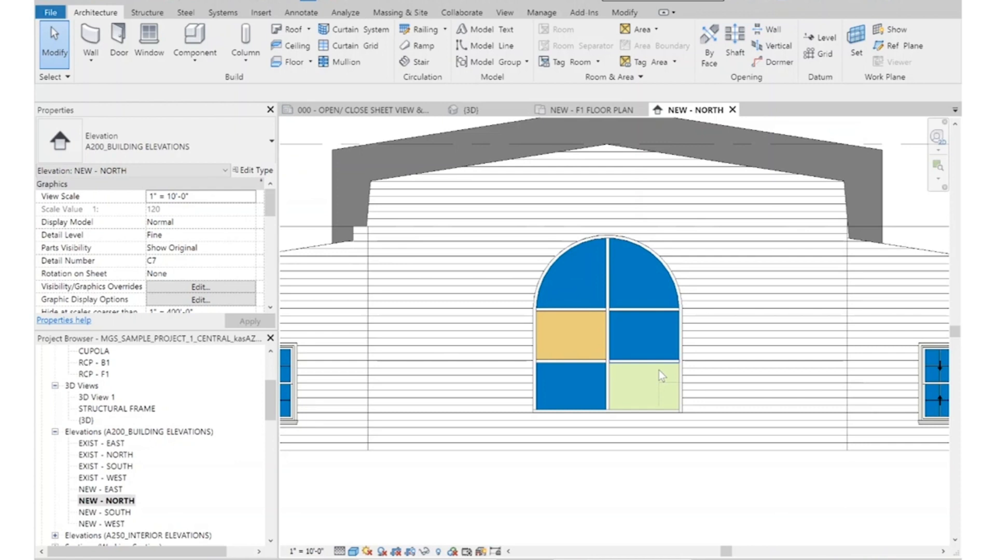
left_click(354, 553)
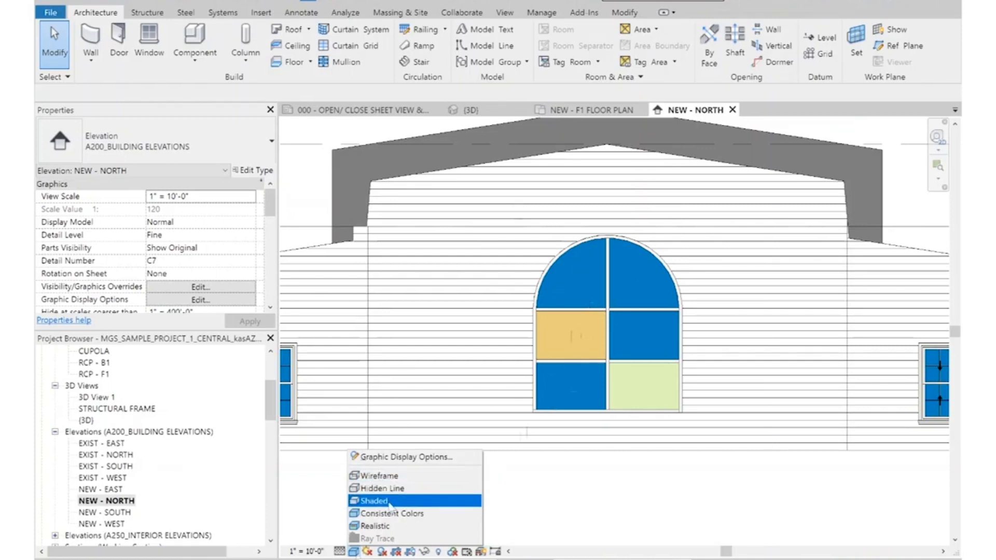
left_click(384, 488)
Turn off top and bottom muntin visibility in the 60" x 56" Window-Double-Hung-Double type and check the windows along the north elevation
scroll(576, 332, "down", 3)
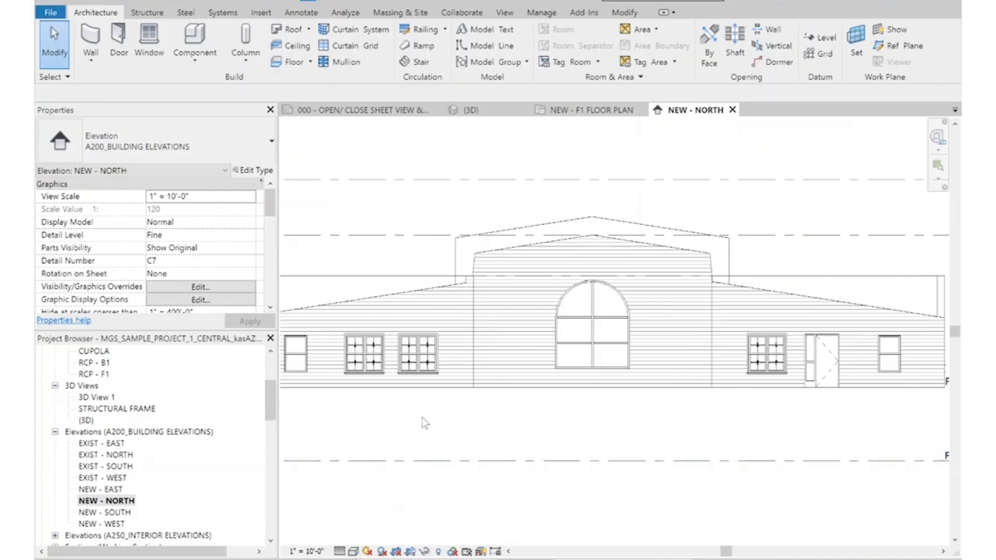
middle_click_drag(452, 451, 456, 450)
scroll(382, 342, "up", 3)
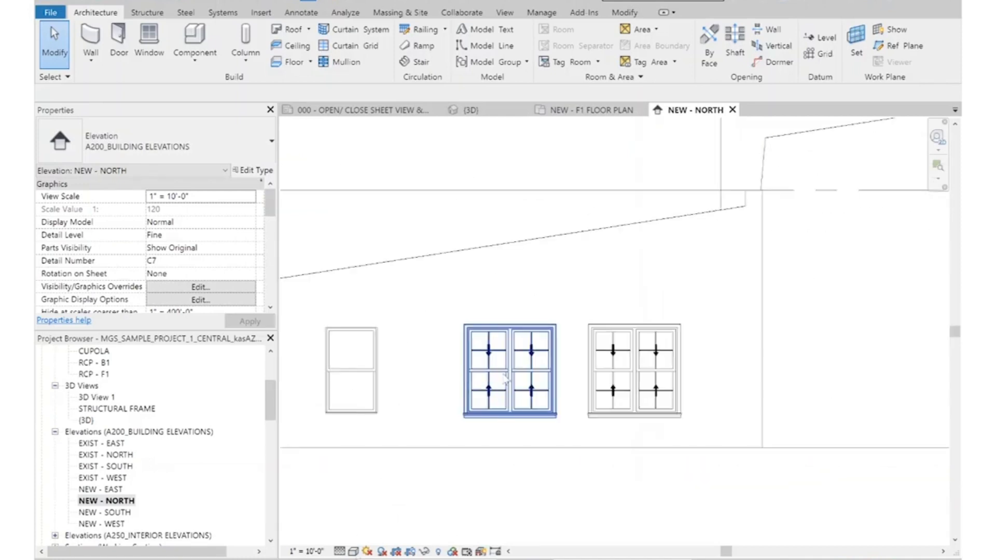
left_click(527, 368)
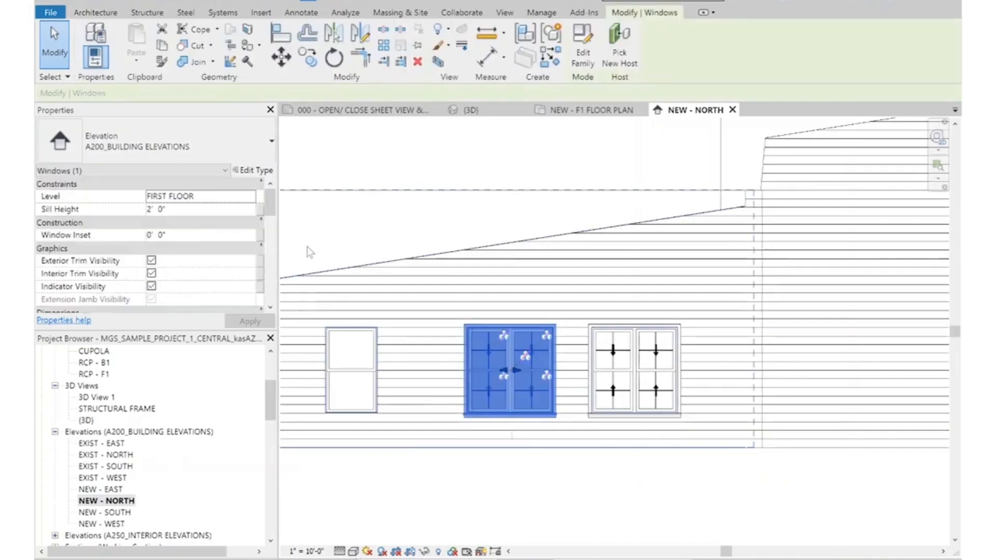
left_click(253, 170)
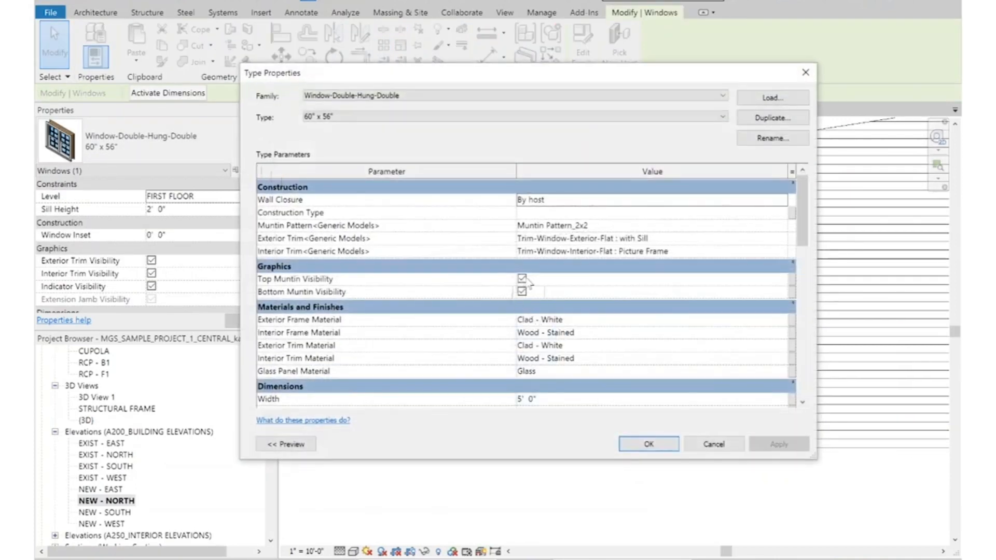
left_click(522, 279)
left_click(522, 292)
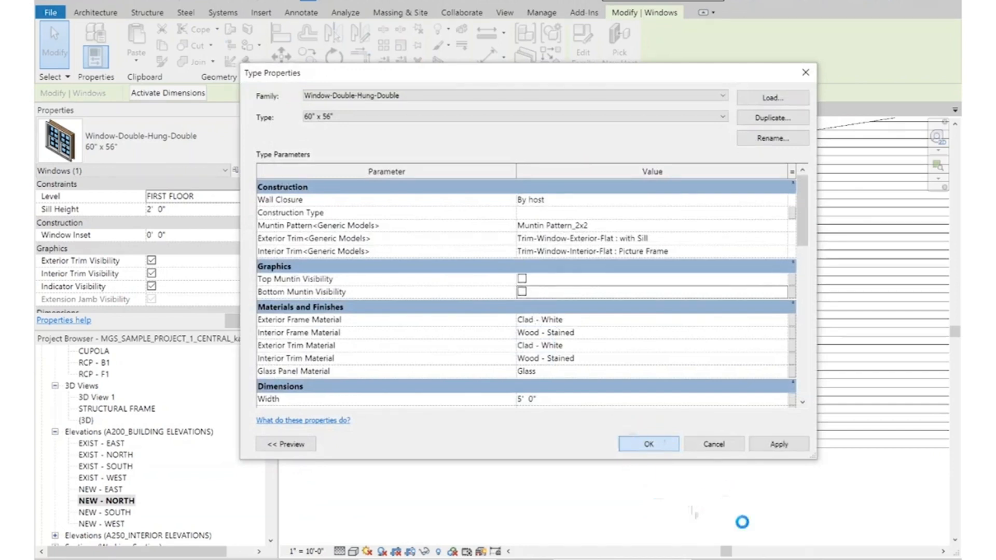
key("Return")
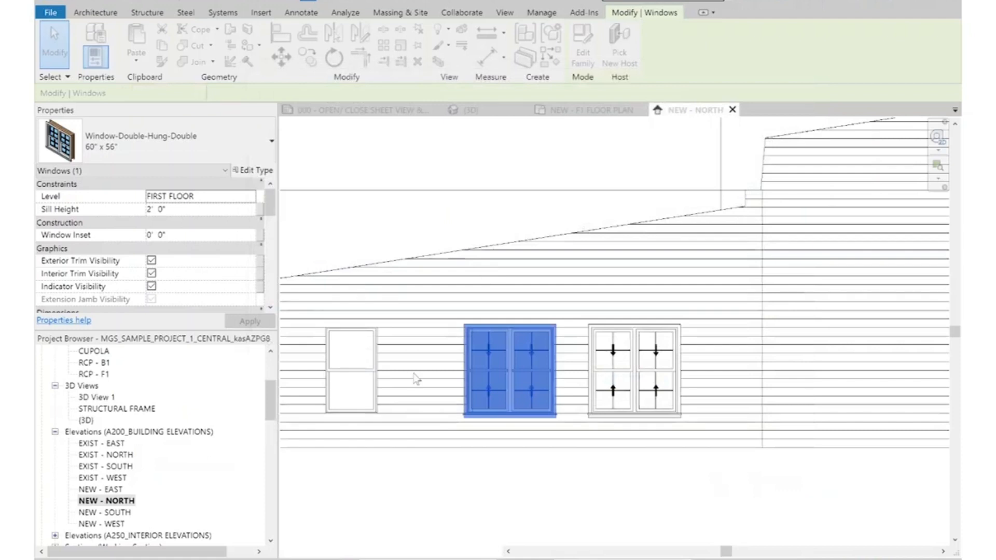
key("Escape")
scroll(427, 231, "down", 3)
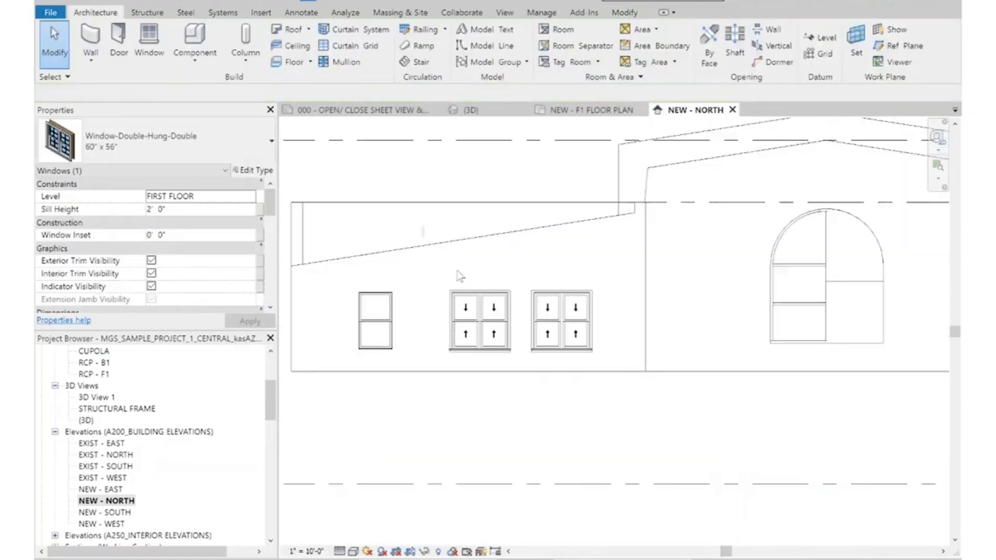
middle_click_drag(814, 397, 649, 450)
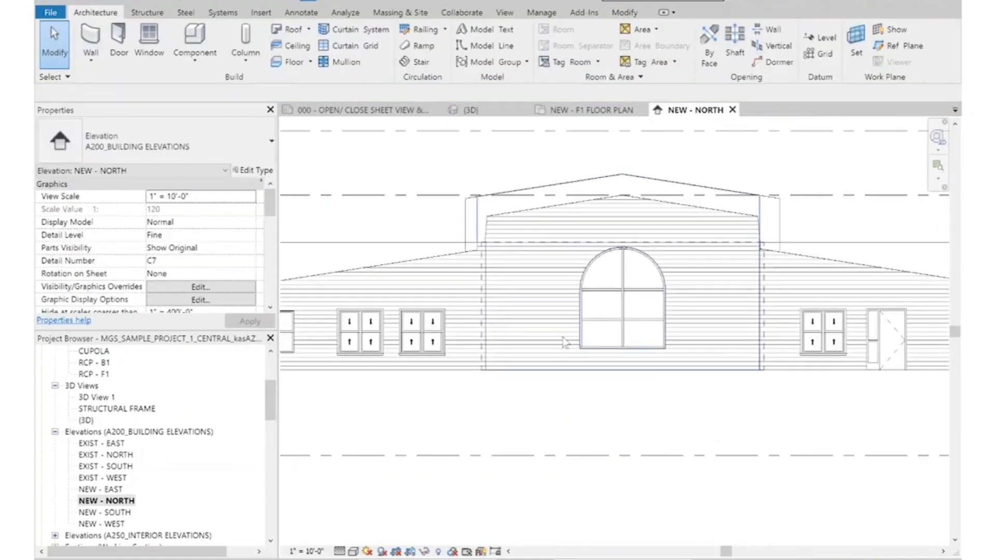
scroll(564, 344, "down", 1)
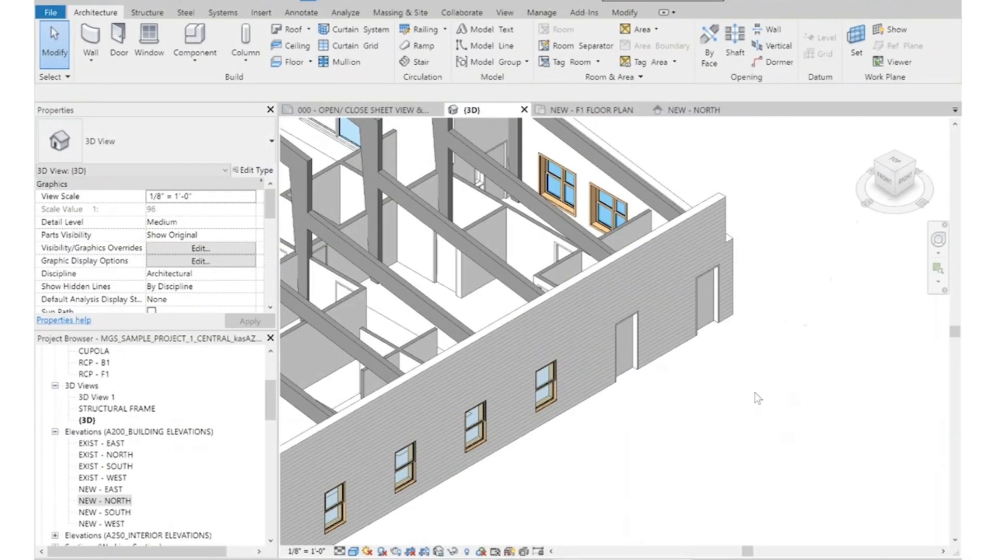
Delete the single door closest to the windows in the east exterior wall in the 3D view
left_click(711, 332)
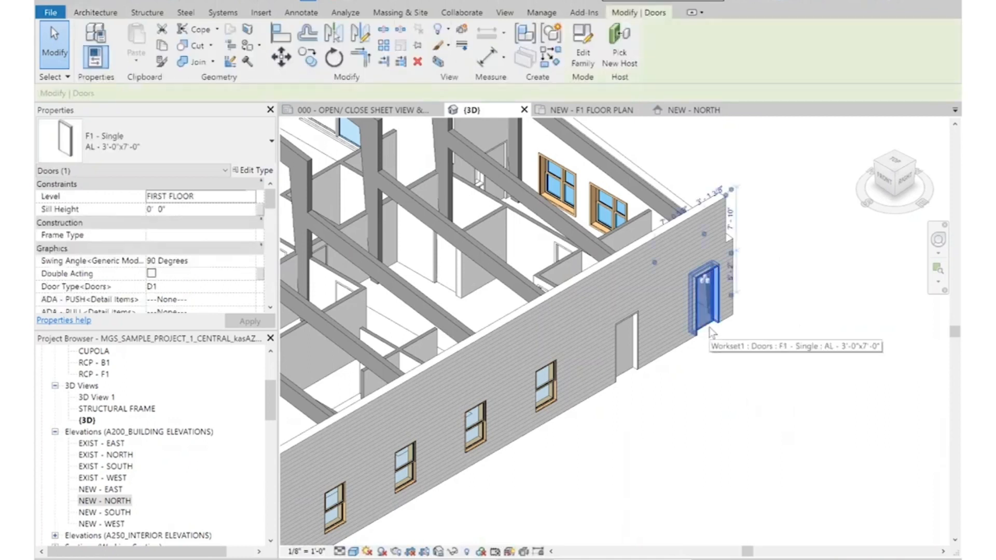
left_click(646, 359)
left_click(645, 409)
scroll(631, 376, "up", 5)
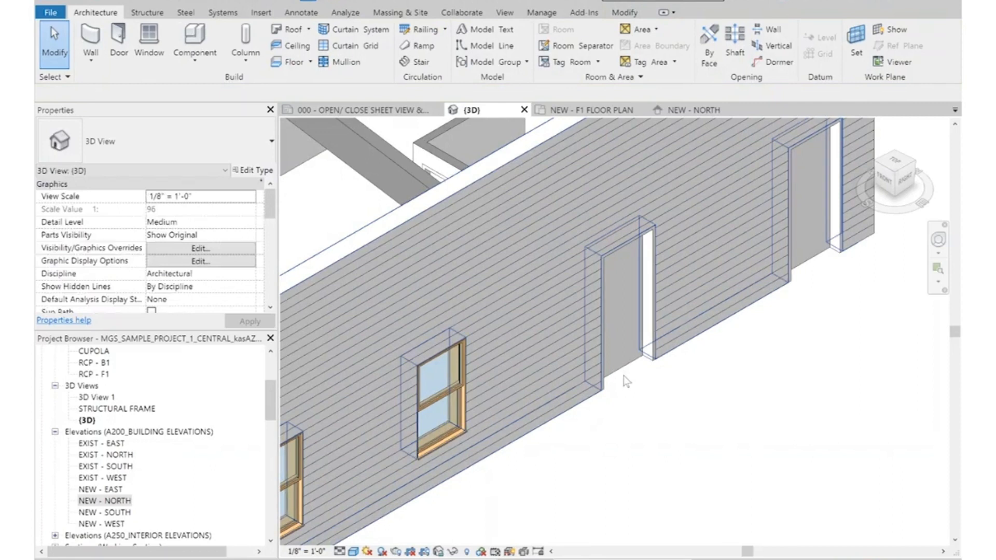
left_click(630, 367)
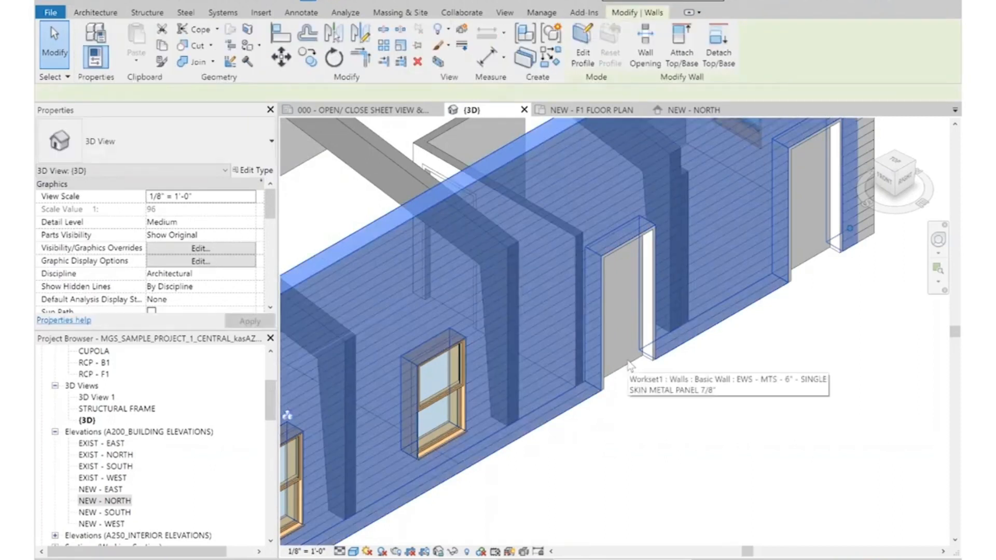
key("Escape")
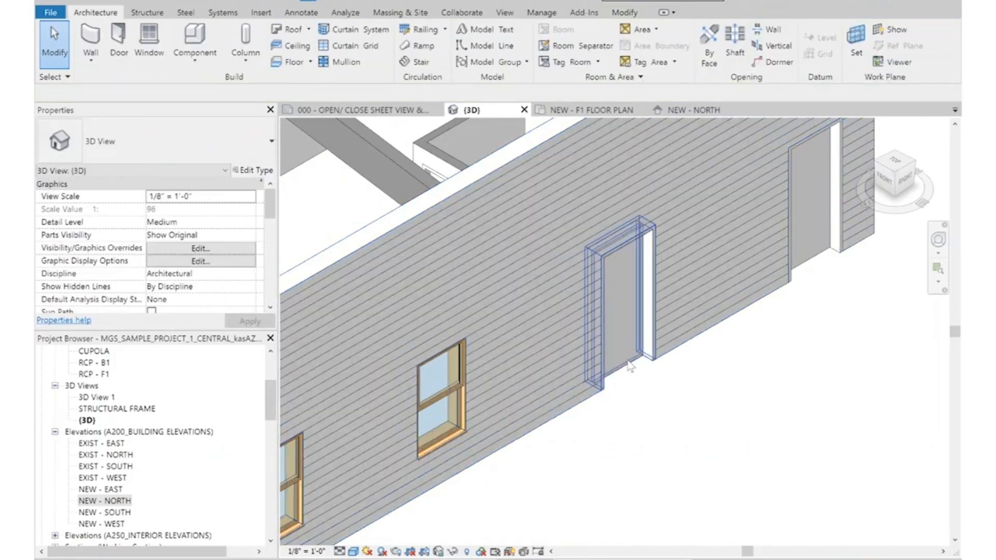
left_click(630, 366)
key("Delete")
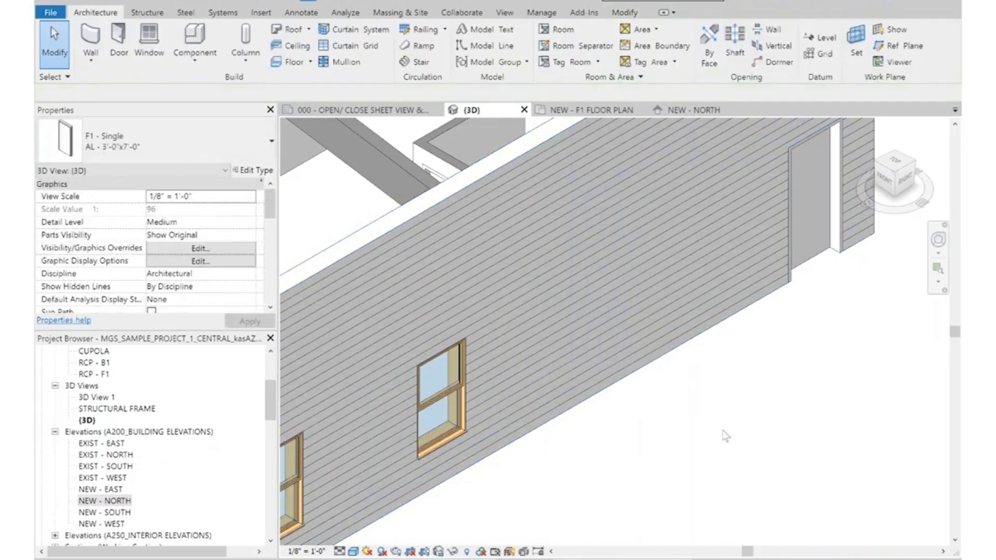
In the NEW - F1 FLOOR PLAN, draw an EWS - ECW 6" x 21/2" - IG Glazing curtain wall about 5'-3" long in the east wall, between grids G and F
left_click(577, 115)
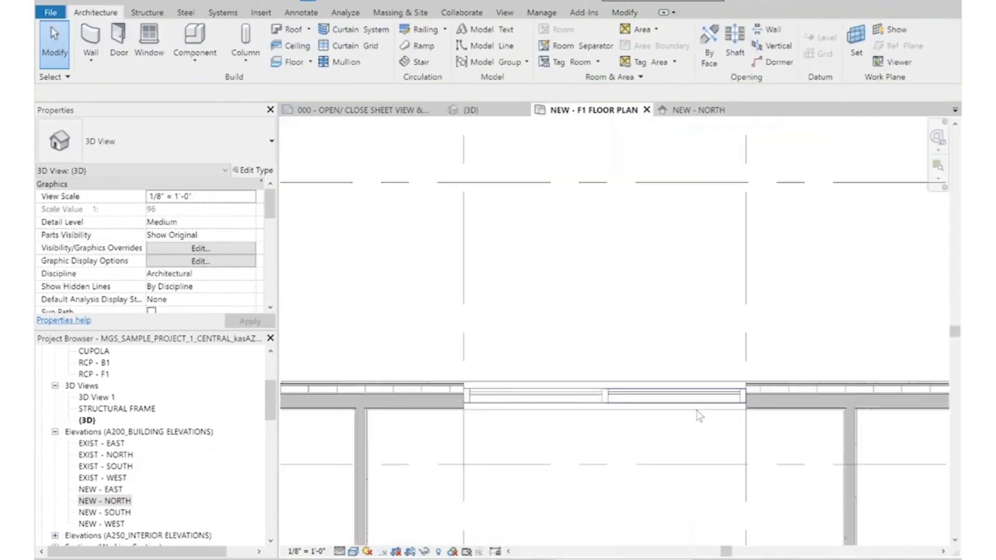
scroll(781, 397, "up", 5)
scroll(752, 285, "up", 7)
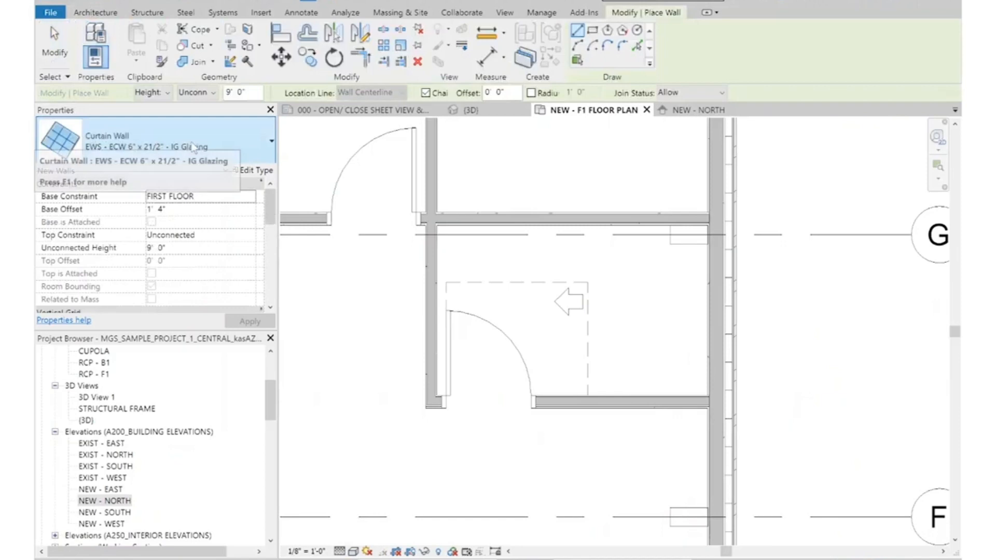
left_click(171, 146)
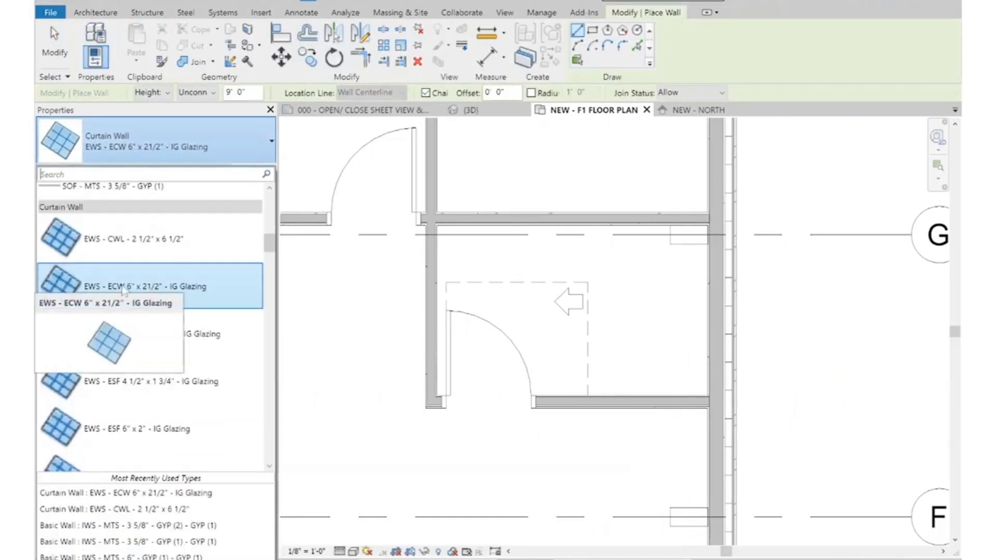
left_click(171, 286)
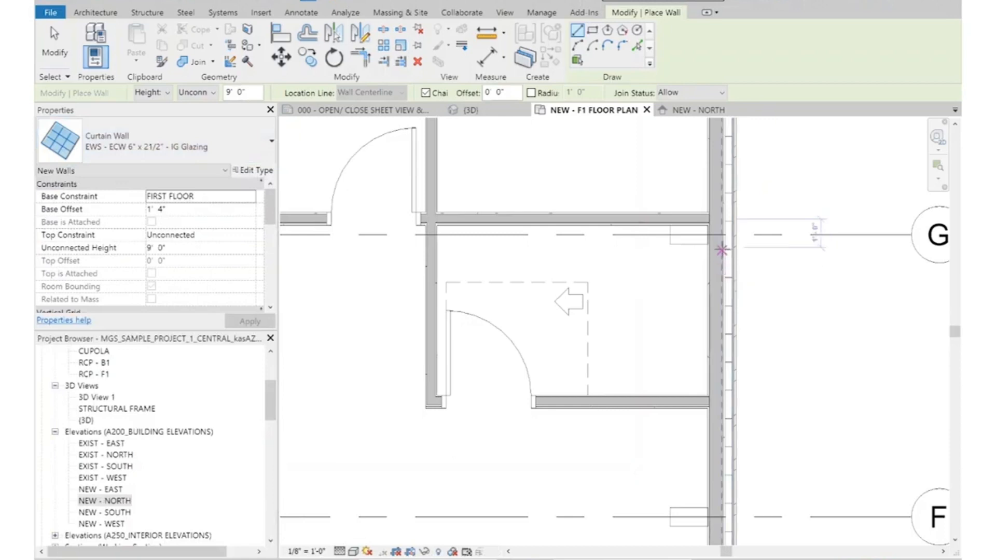
left_click(722, 246)
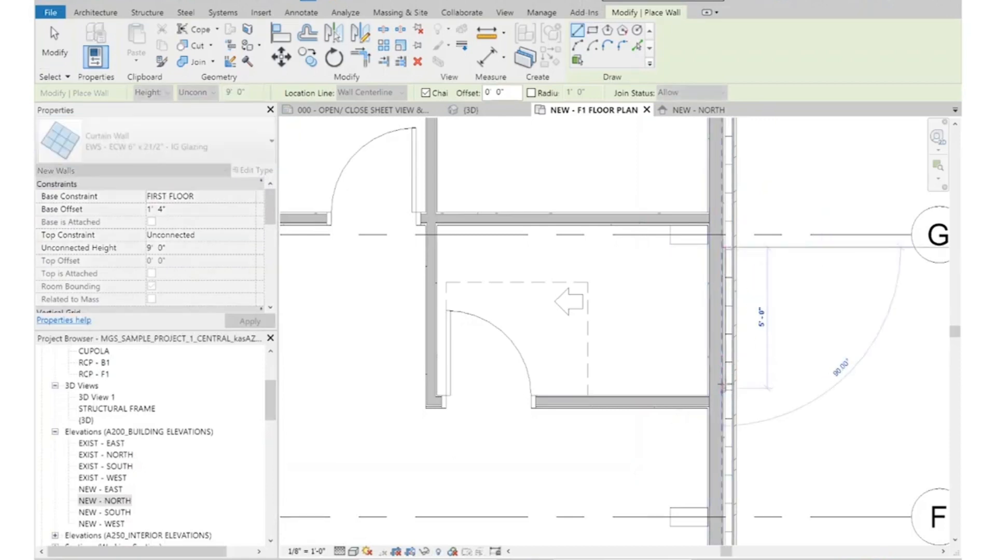
left_click(722, 397)
key("Escape")
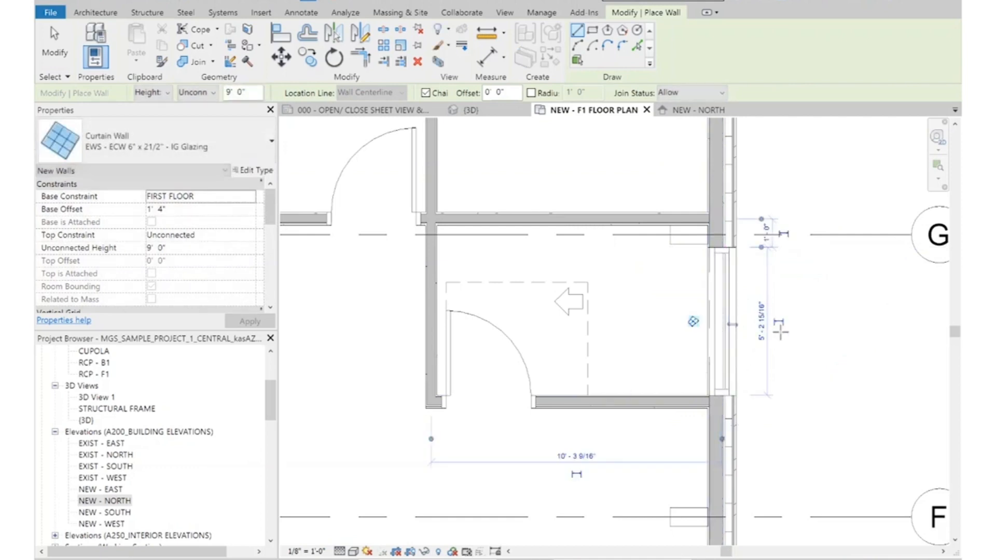
key("Escape")
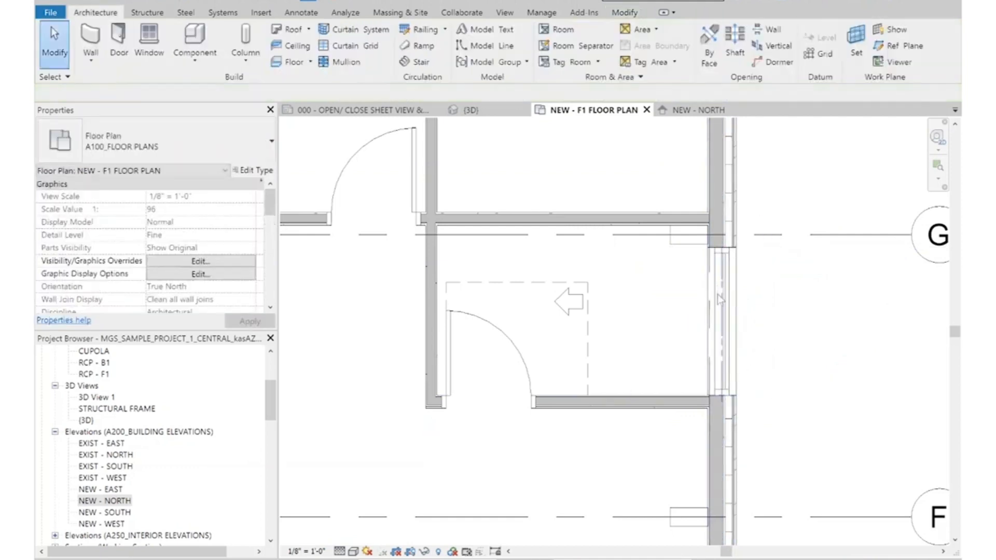
Add a curtain grid line across all segments of the east curtain wall, 1'-6" from its south end
scroll(784, 301, "up", 2)
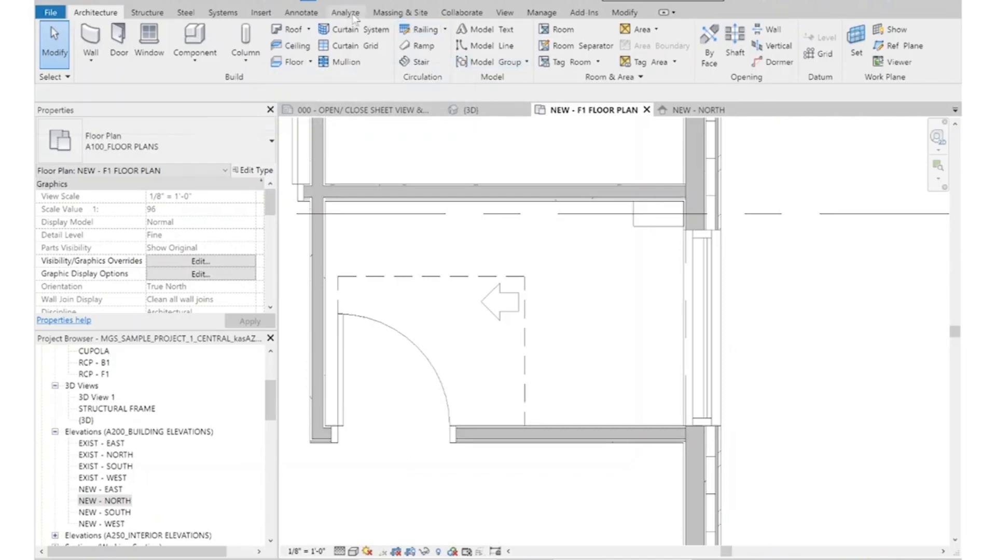
left_click(343, 46)
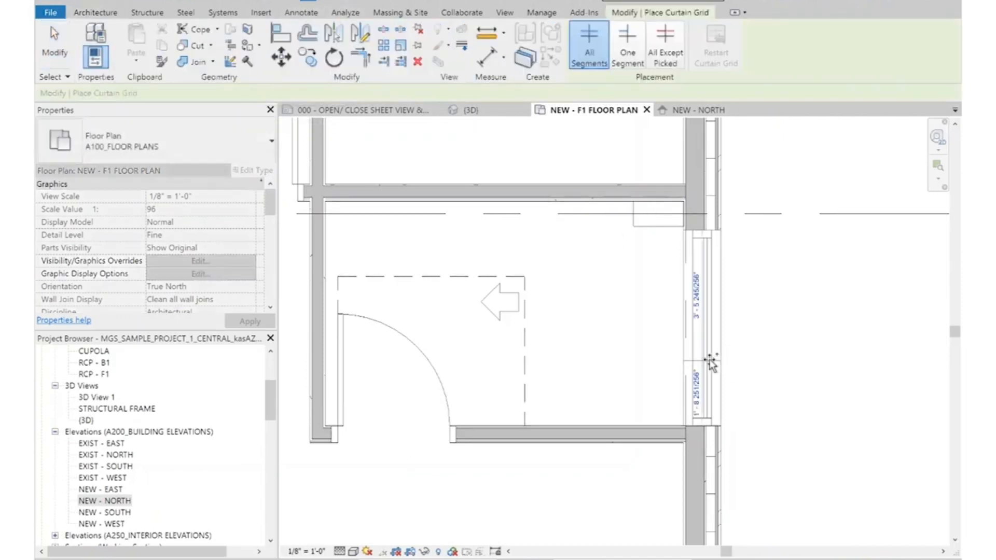
scroll(706, 361, "up", 2)
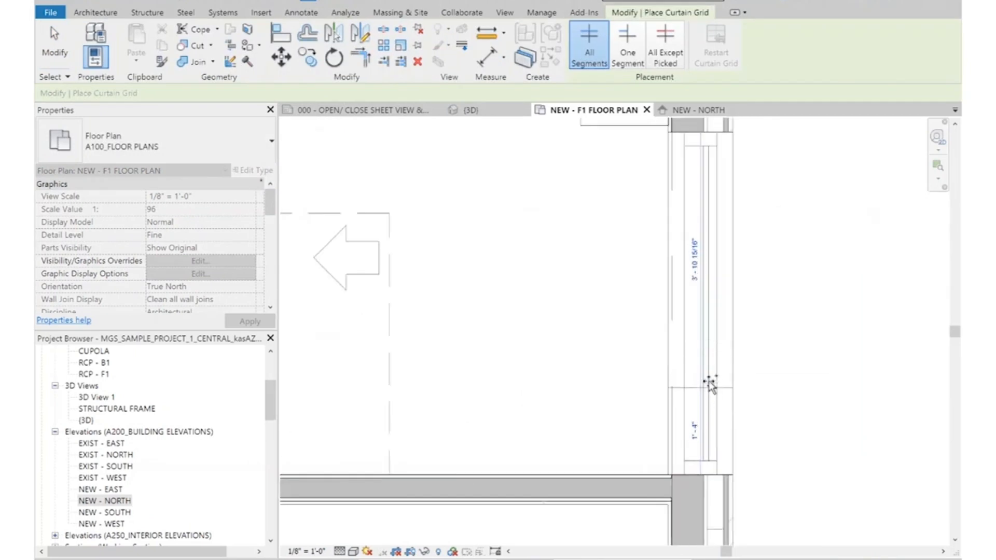
scroll(709, 379, "up", 1)
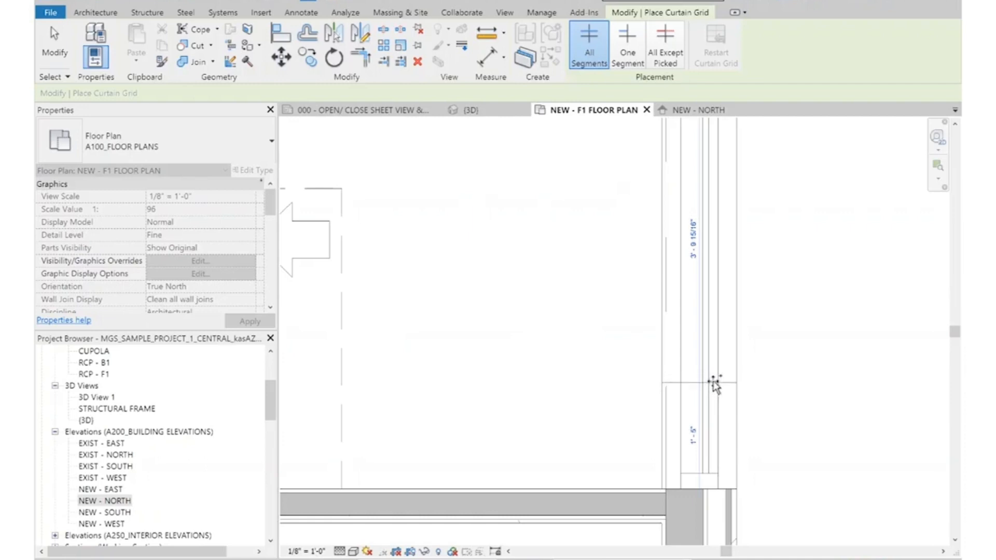
left_click(714, 376)
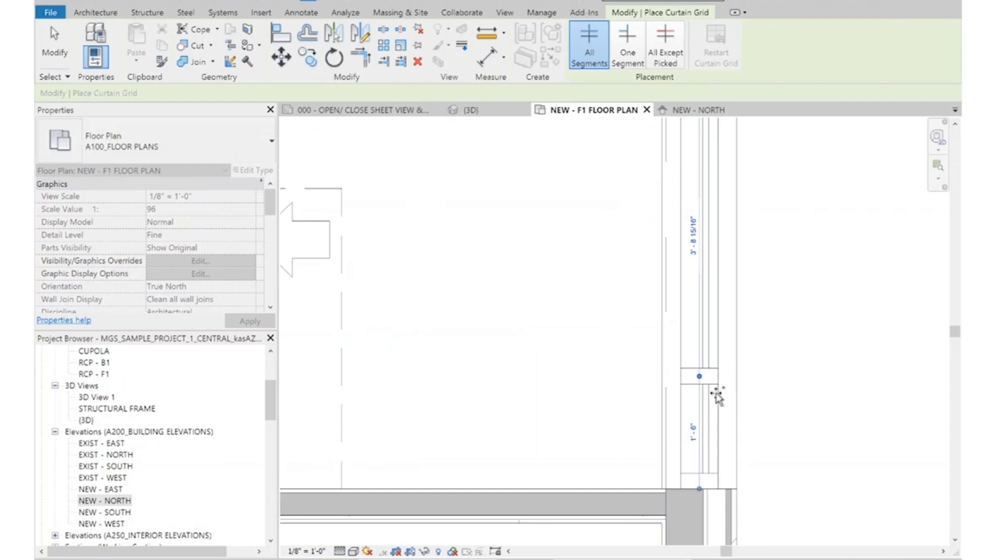
key("Escape")
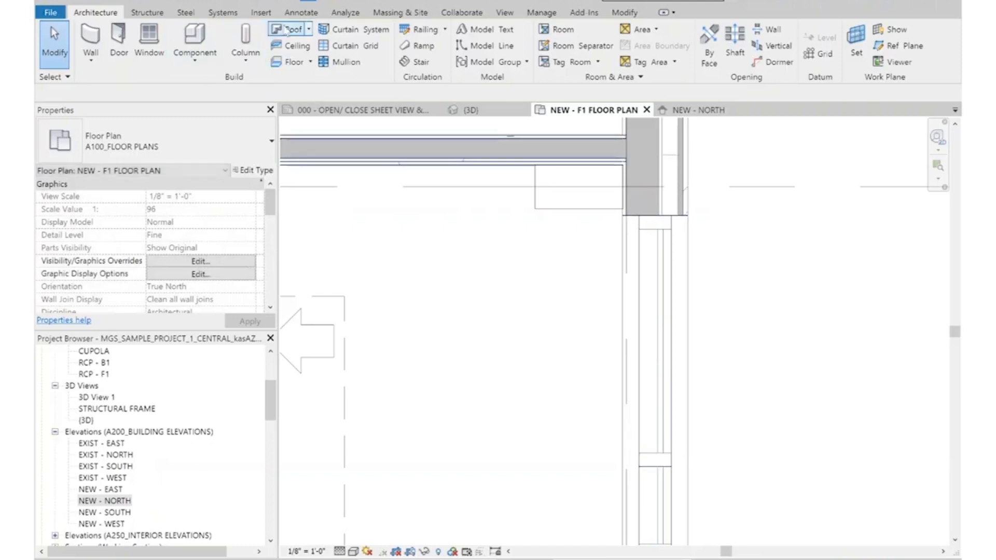
Add an aligned dimension for the clear width between mullions of the larger, northern panel
left_click(301, 12)
left_click(98, 59)
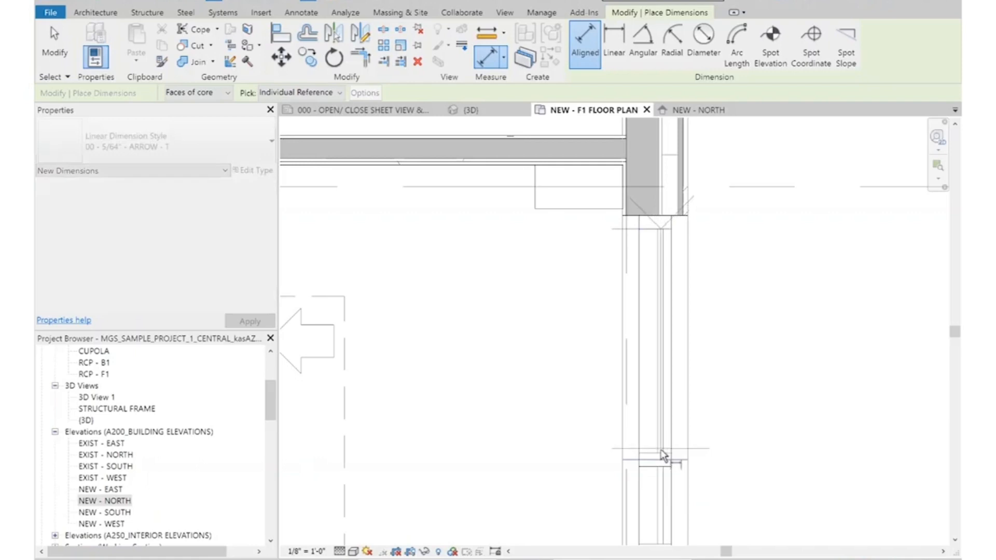
left_click(663, 456)
left_click(533, 429)
key("Escape")
key("Escape")
Move the curtain grid line 5 3/16" north toward grid G
left_click(687, 465)
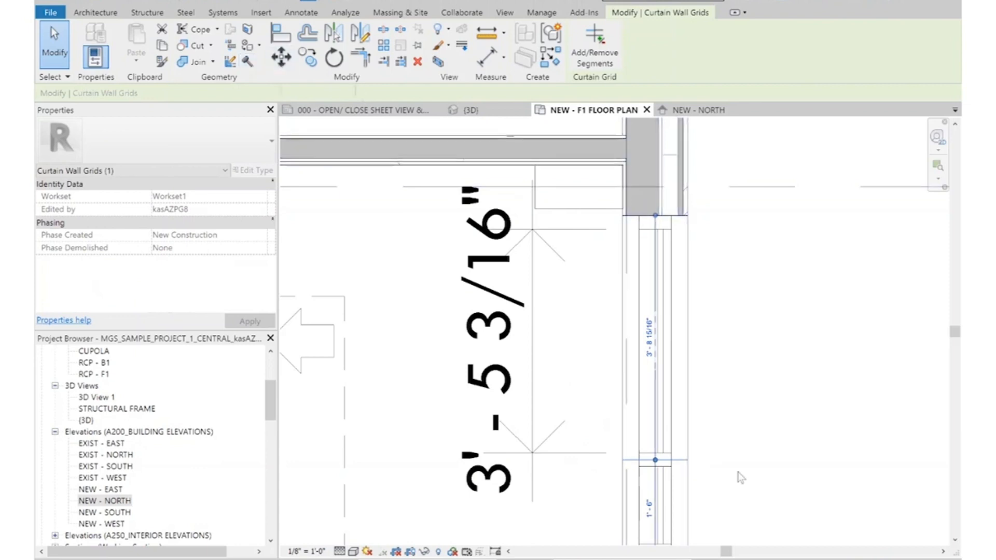
left_click(281, 56)
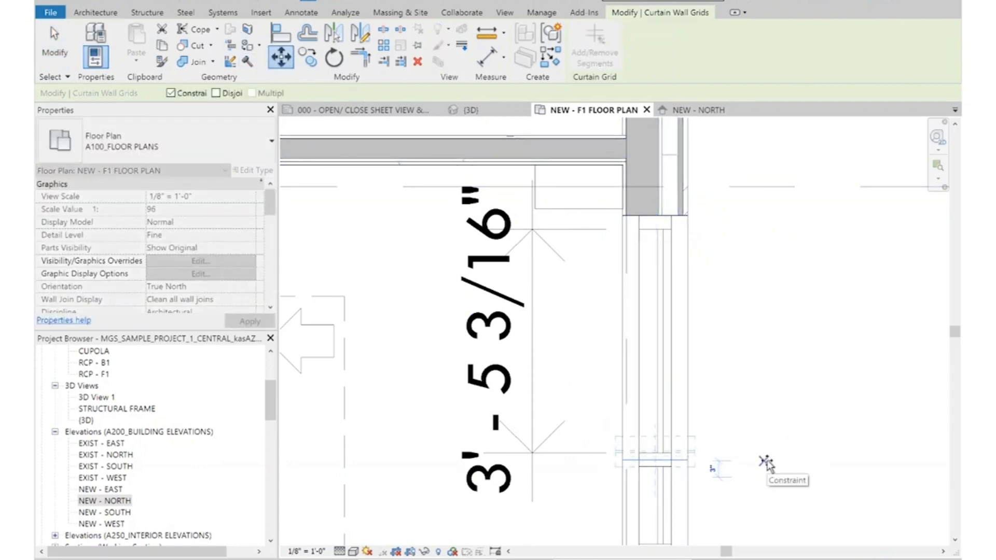
type("5")
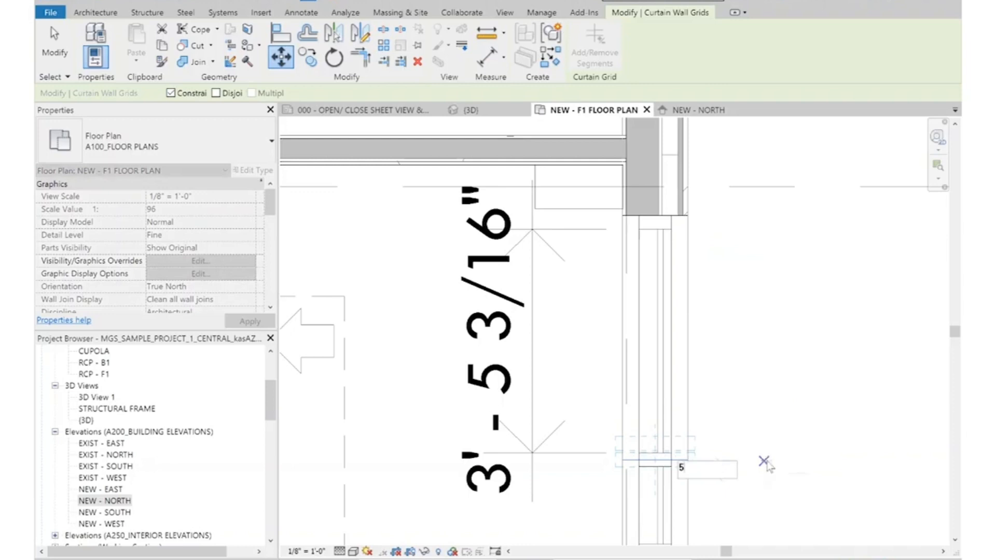
type(" 3/16")
key("Return")
left_click(825, 305)
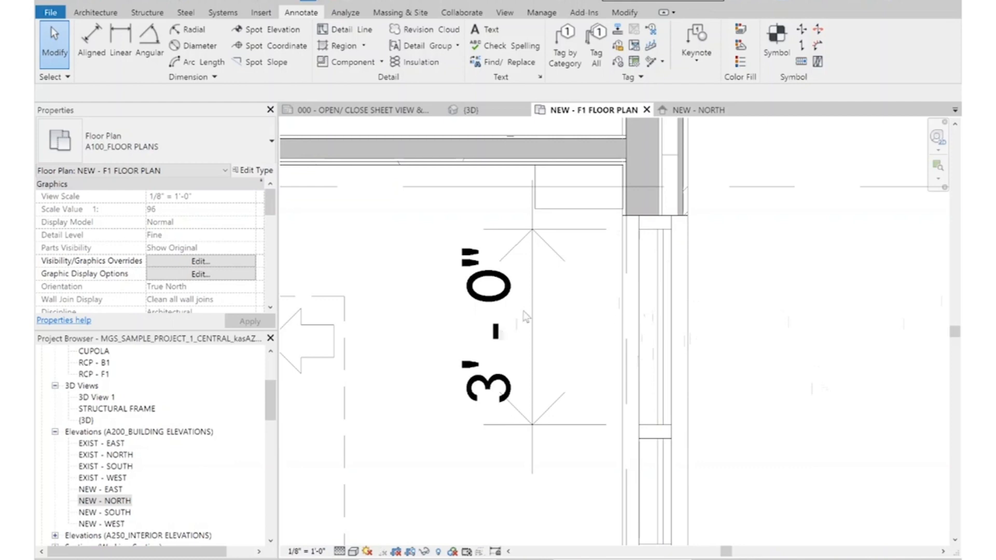
In the 3D view, set the base offset of the east curtain wall to 0' 0"
scroll(540, 260, "down", 3)
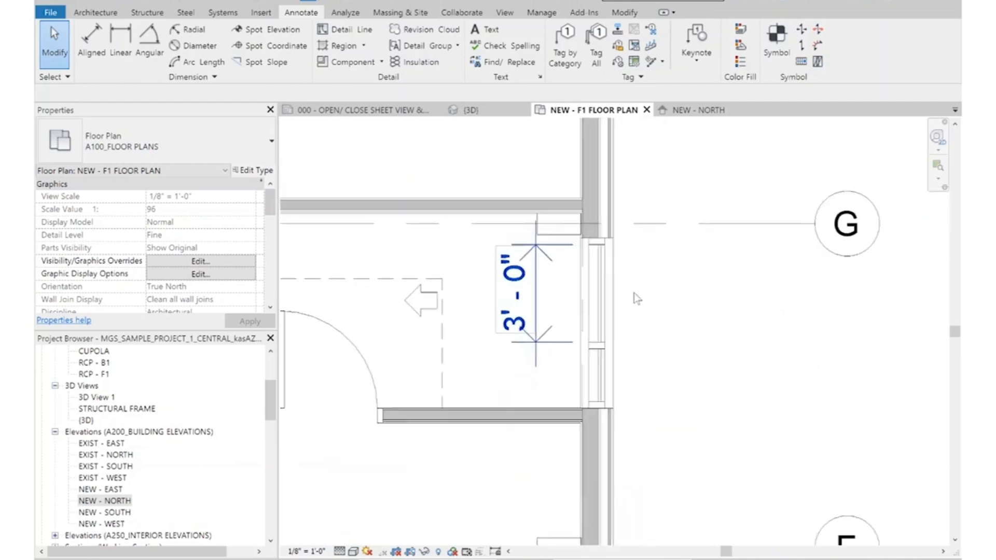
left_click(465, 110)
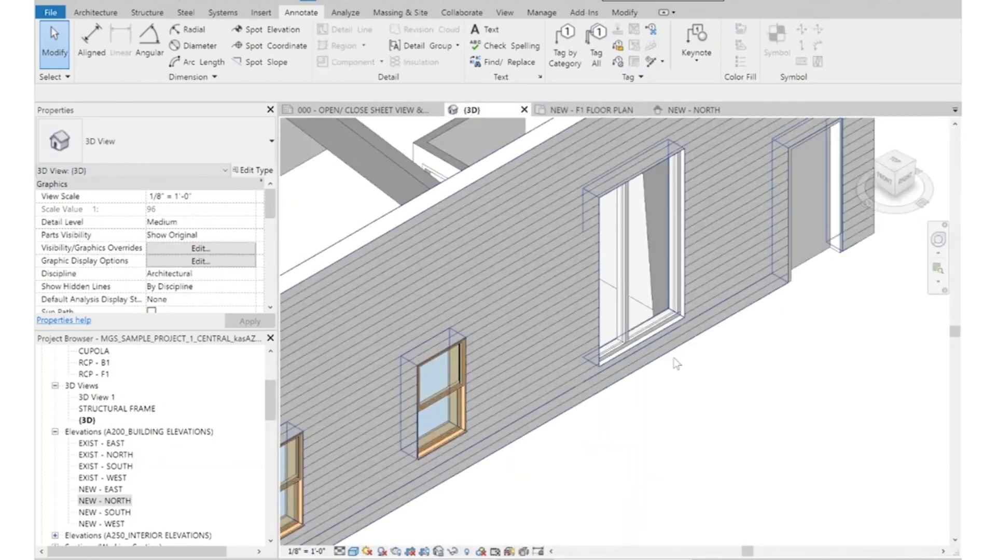
left_click(639, 264)
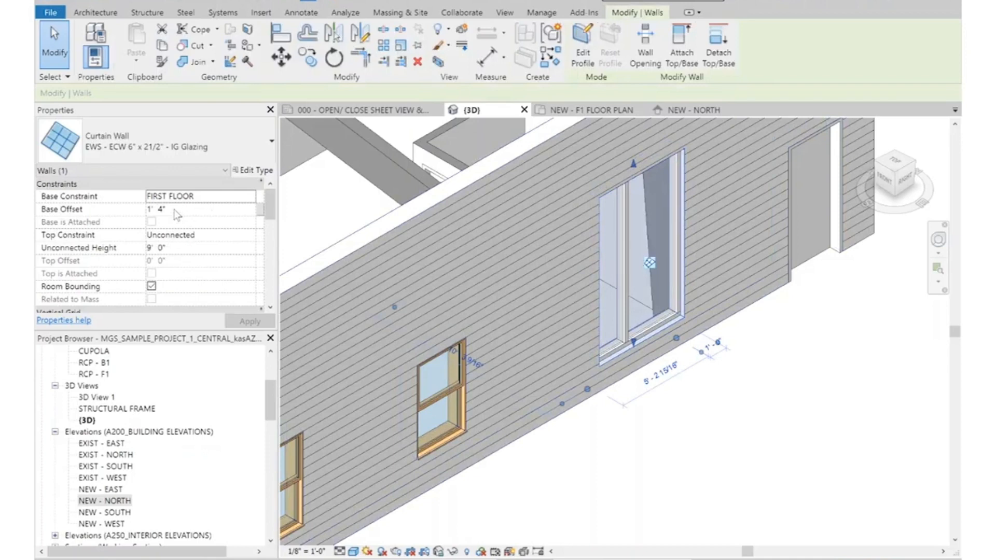
left_click(175, 209)
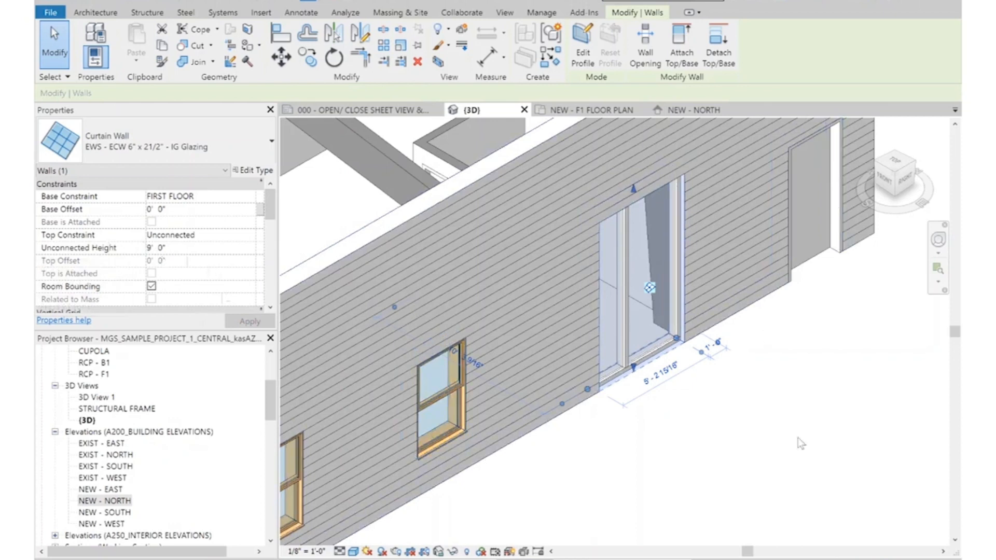
left_click(834, 476)
Open the NEW - EAST elevation from its marker in the floor plan and show the new curtain wall
left_click(592, 110)
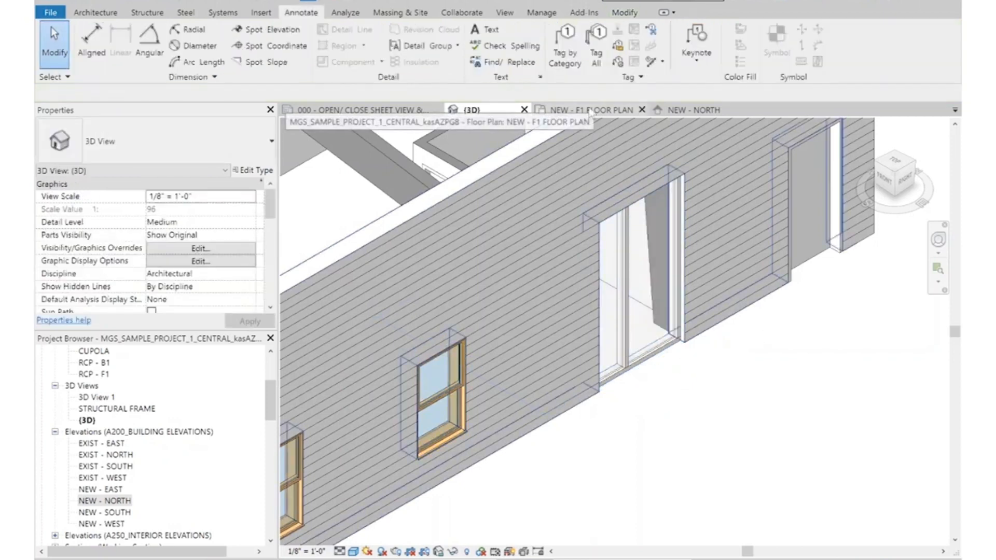
scroll(602, 202, "down", 5)
scroll(793, 387, "up", 6)
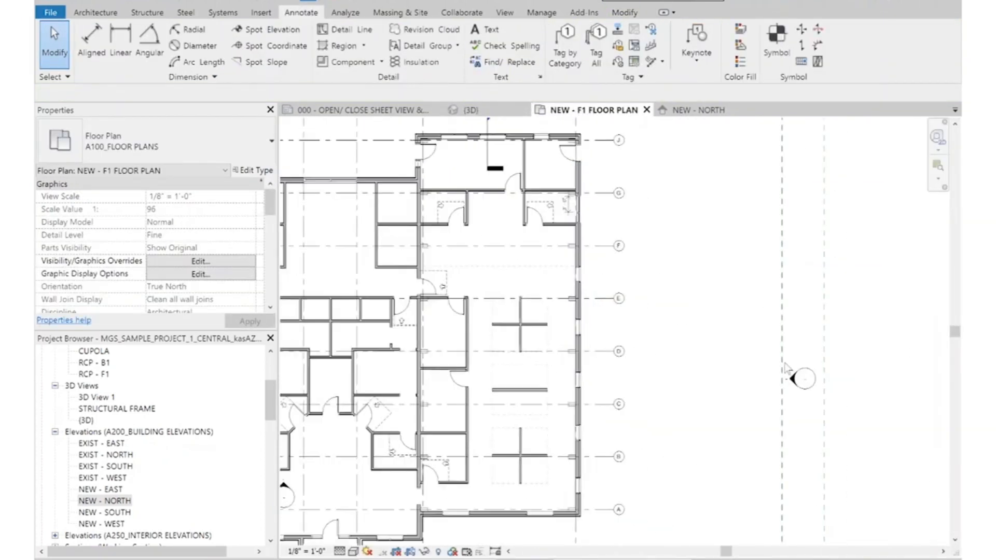
double_click(797, 390)
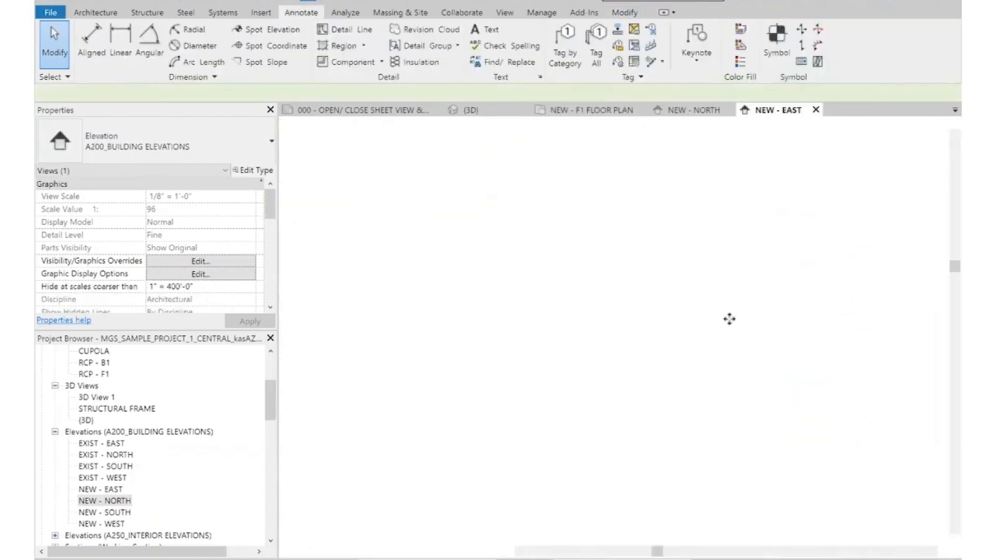
scroll(743, 377, "up", 5)
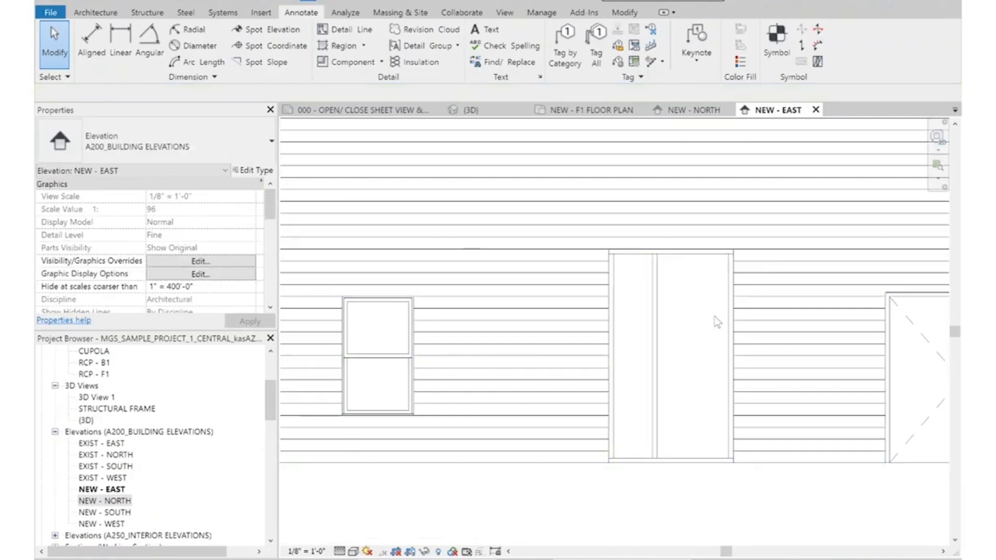
Add a horizontal curtain grid line across all segments, 7'-0" above the base of the east curtain wall
left_click(96, 13)
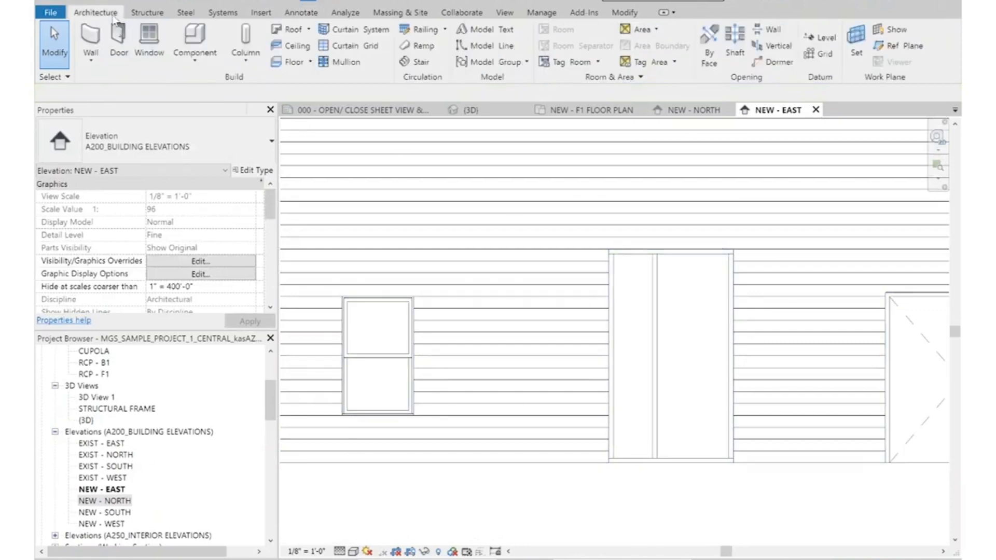
left_click(348, 46)
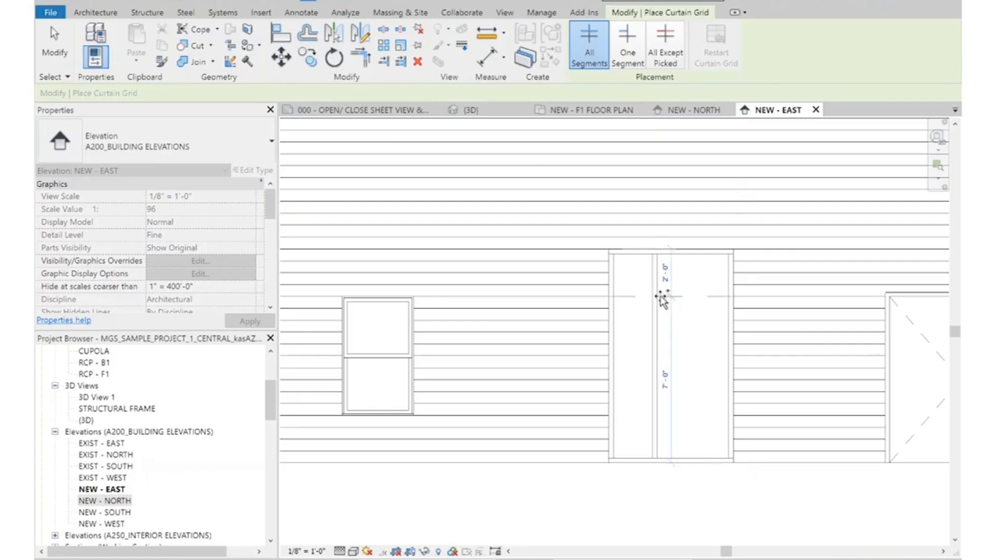
left_click(662, 299)
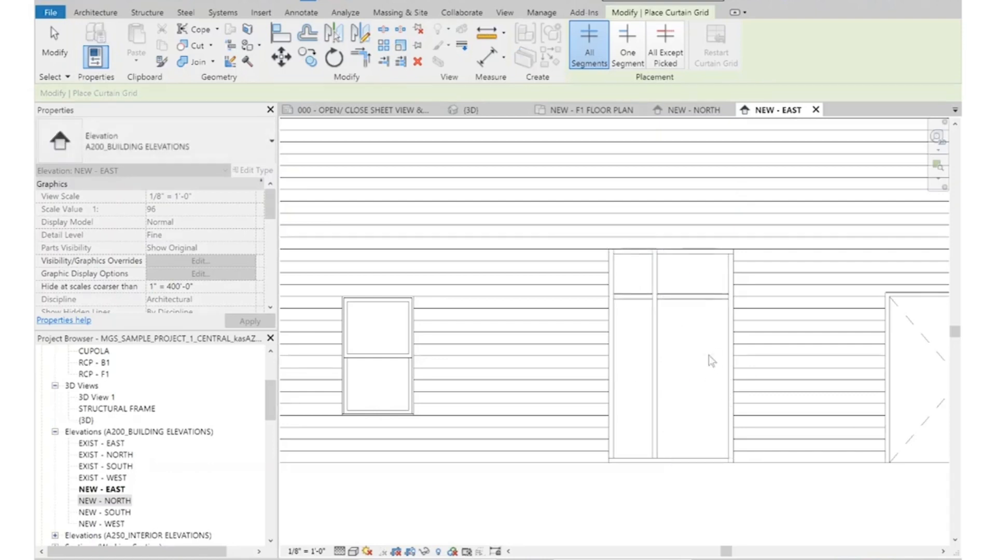
key("Escape")
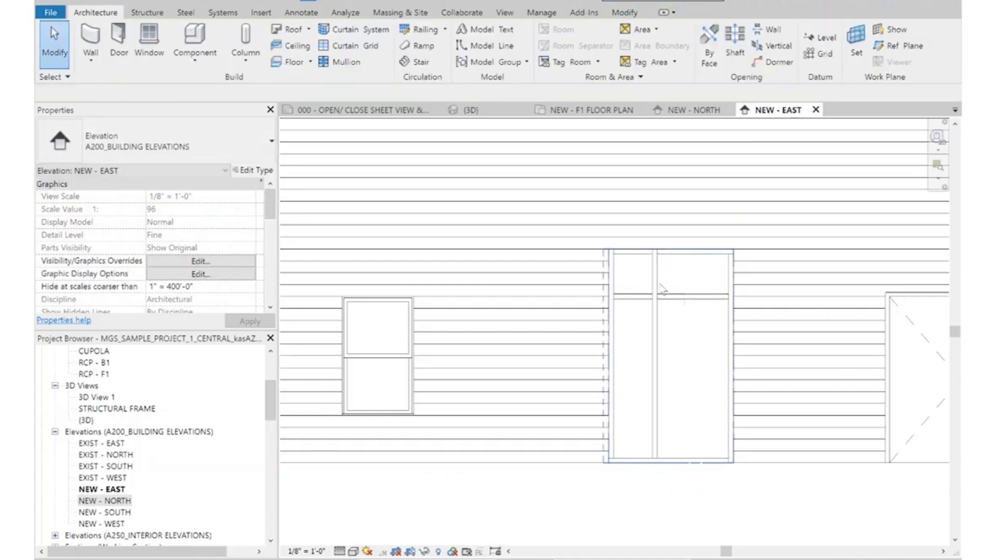
Add an aligned vertical dimension from the curtain wall's base to the underside of the new horizontal mullion
left_click(318, 11)
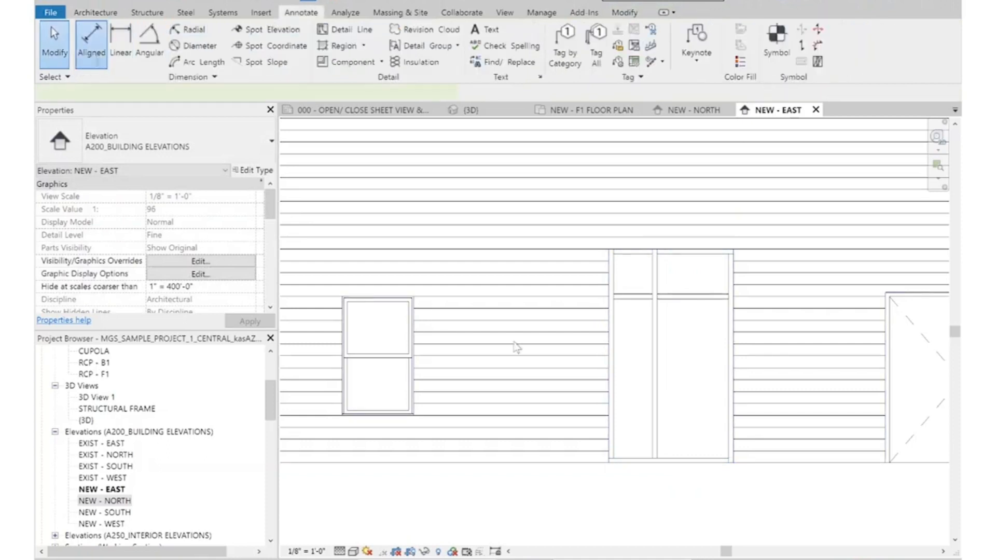
key("d")
key("i")
scroll(705, 457, "up", 3)
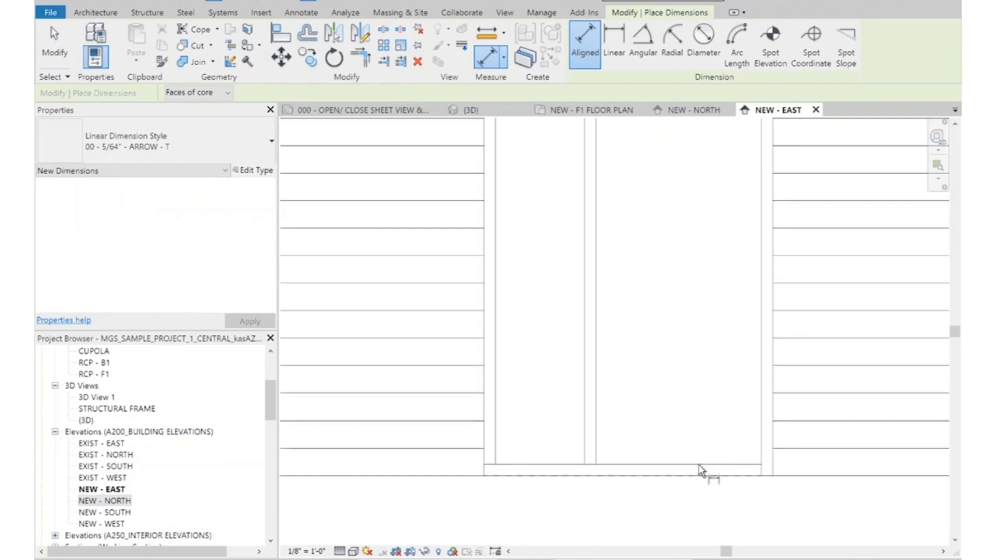
scroll(696, 480, "down", 2)
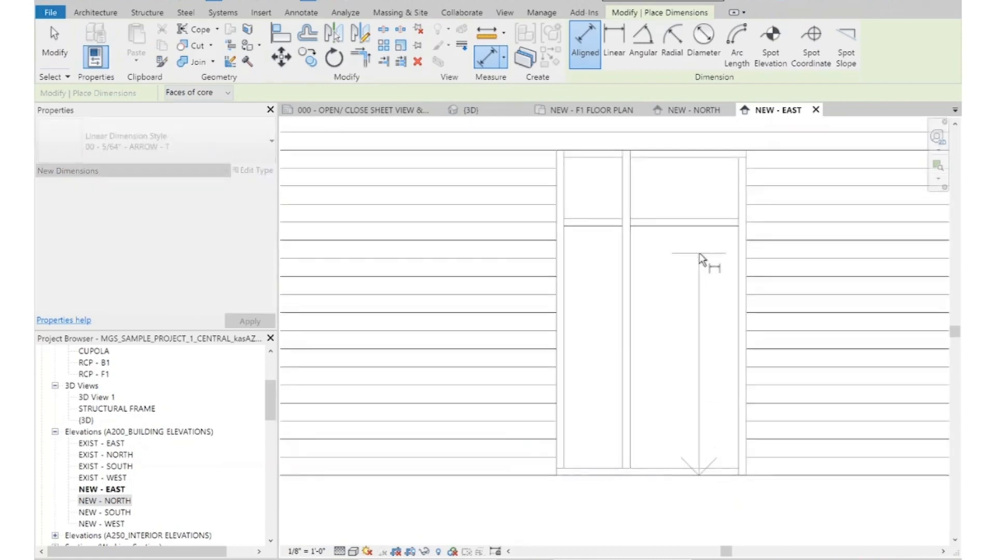
left_click(701, 236)
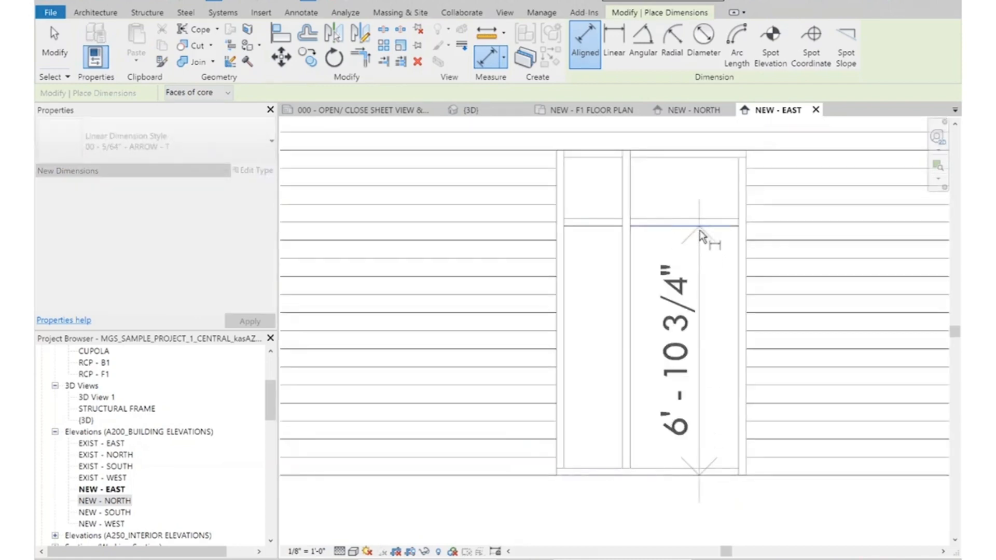
left_click(696, 285)
key("Escape")
scroll(645, 236, "up", 2)
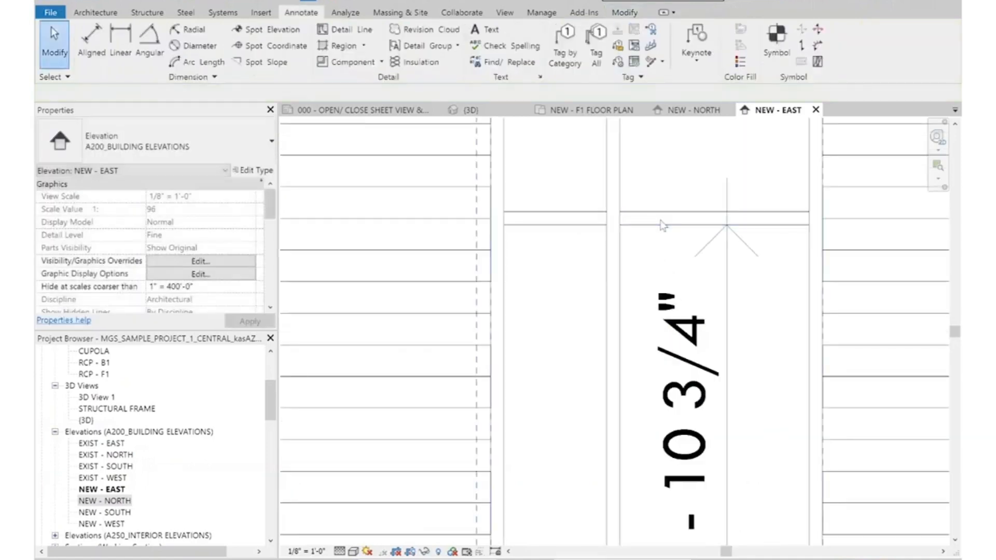
Move the horizontal curtain grid line above the door opening up by 1 1/4"
left_click(662, 220)
scroll(686, 212, "down", 1)
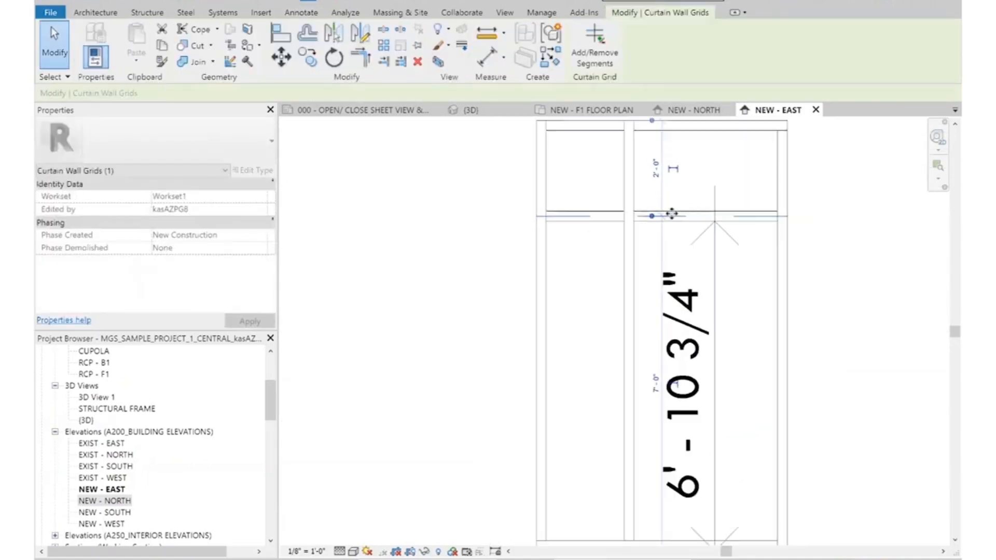
left_click(281, 58)
left_click(597, 379)
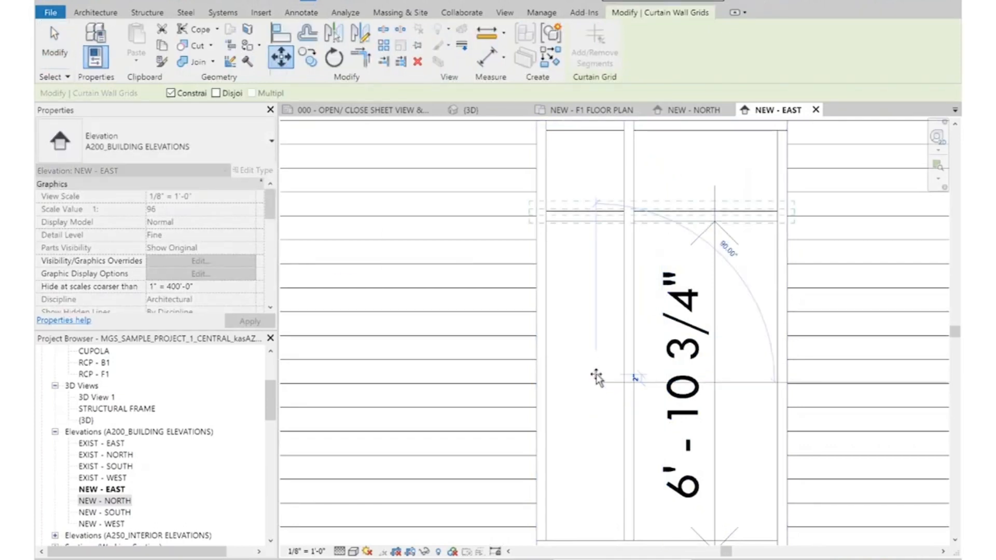
type("1")
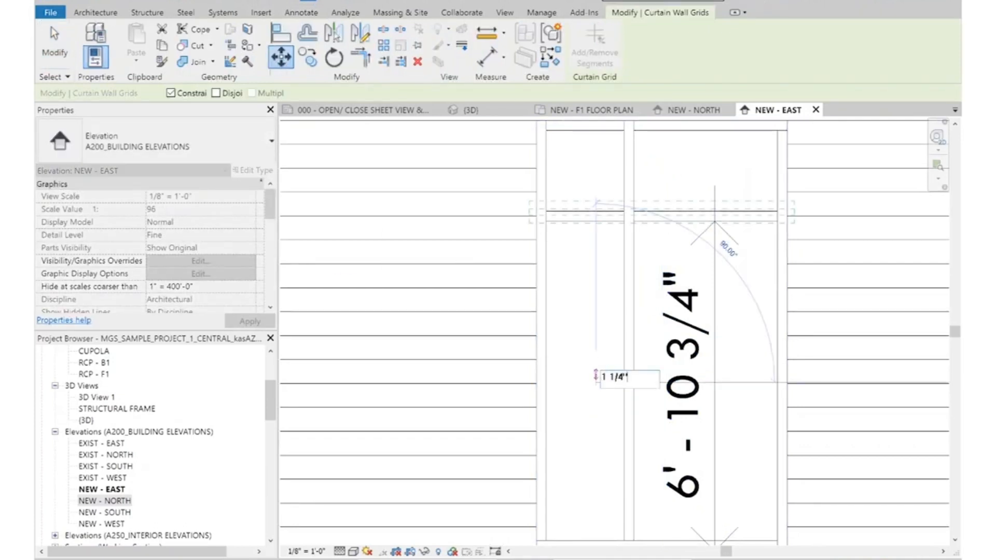
type(" 1/4\"")
key("Return")
key("Escape")
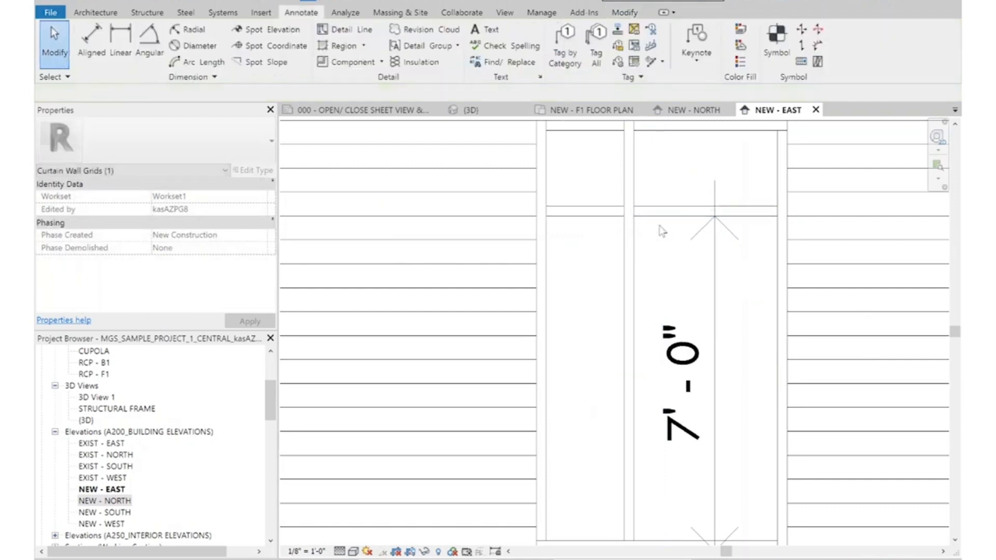
Unpin and delete the bottom mullion below the wide door panel of the east curtain wall
scroll(690, 397, "down", 4)
scroll(690, 397, "up", 2)
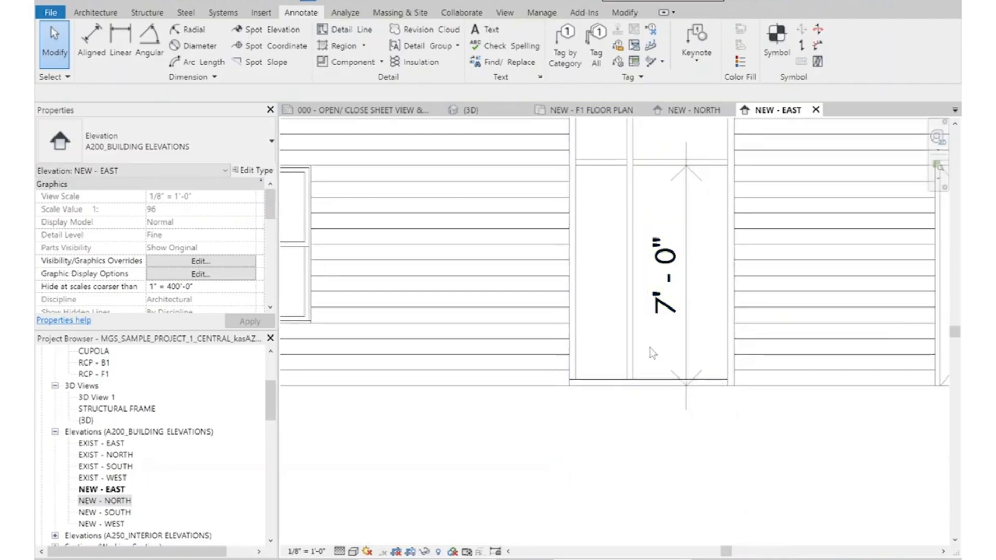
scroll(653, 353, "up", 2)
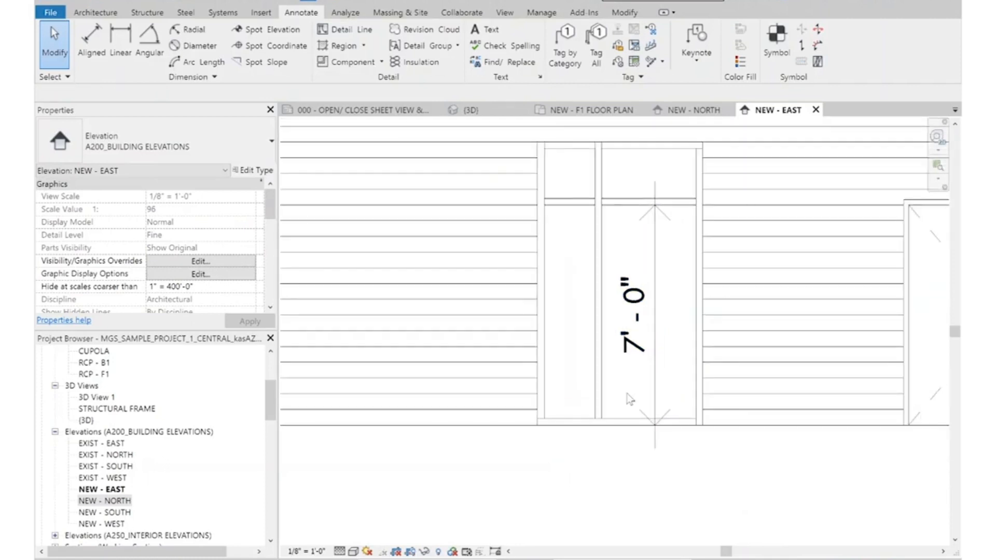
left_click(631, 429)
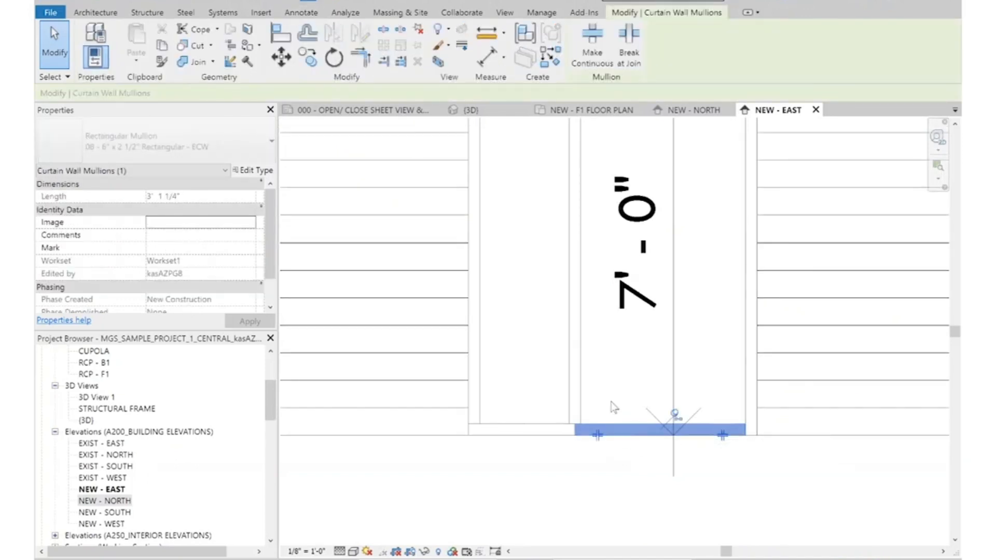
left_click(675, 416)
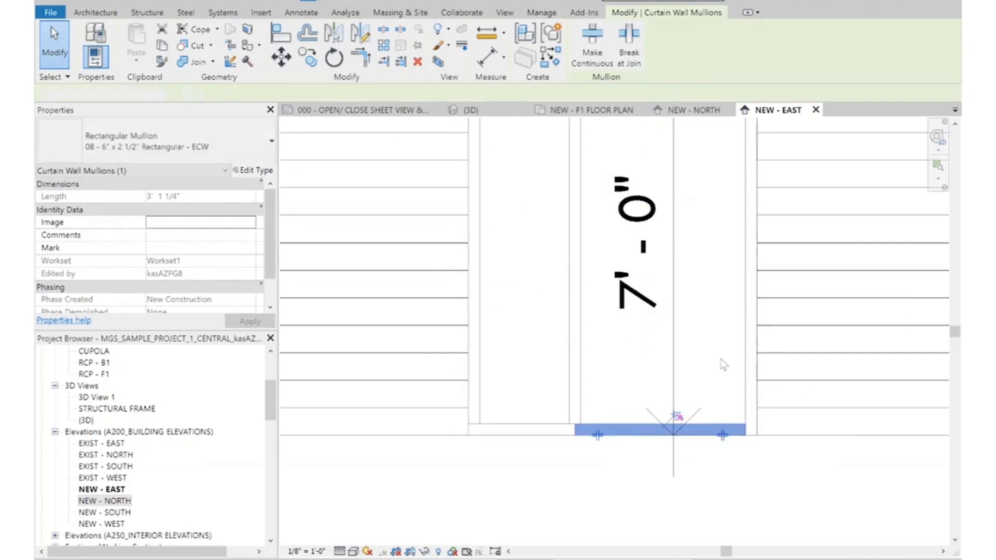
key("Escape")
scroll(636, 457, "down", 1)
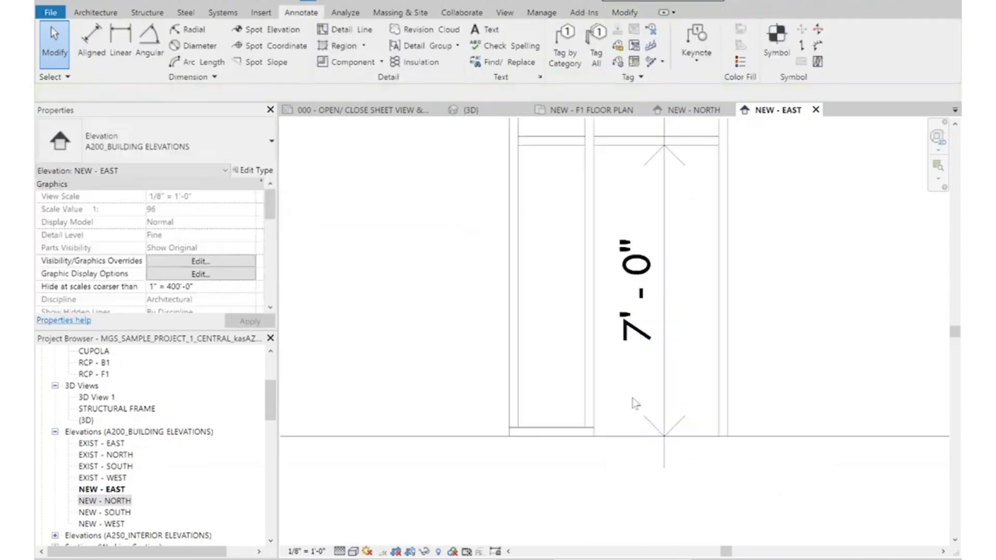
Inspect the door opening's base in the 3D view and return to the NEW - EAST elevation
left_click(471, 110)
scroll(672, 335, "up", 3)
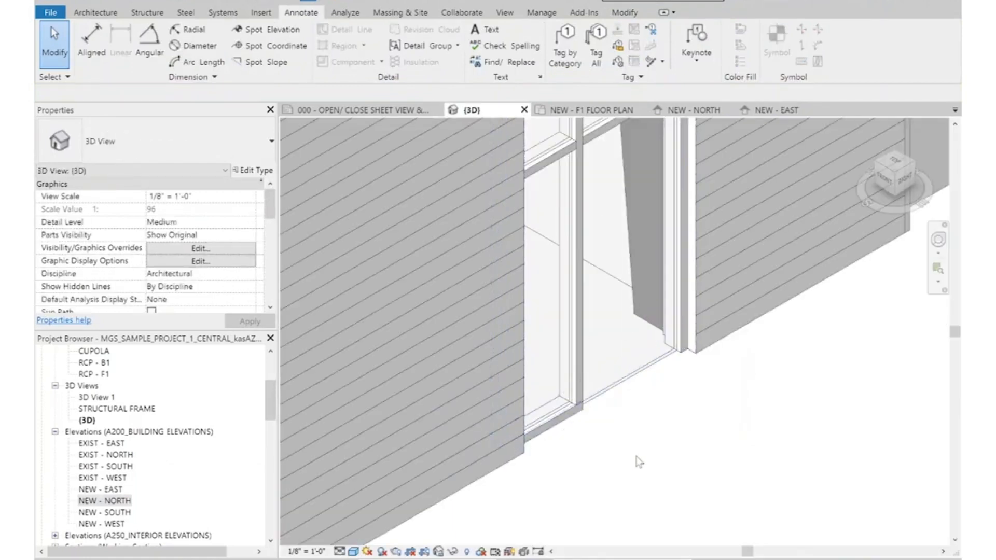
scroll(636, 457, "down", 2)
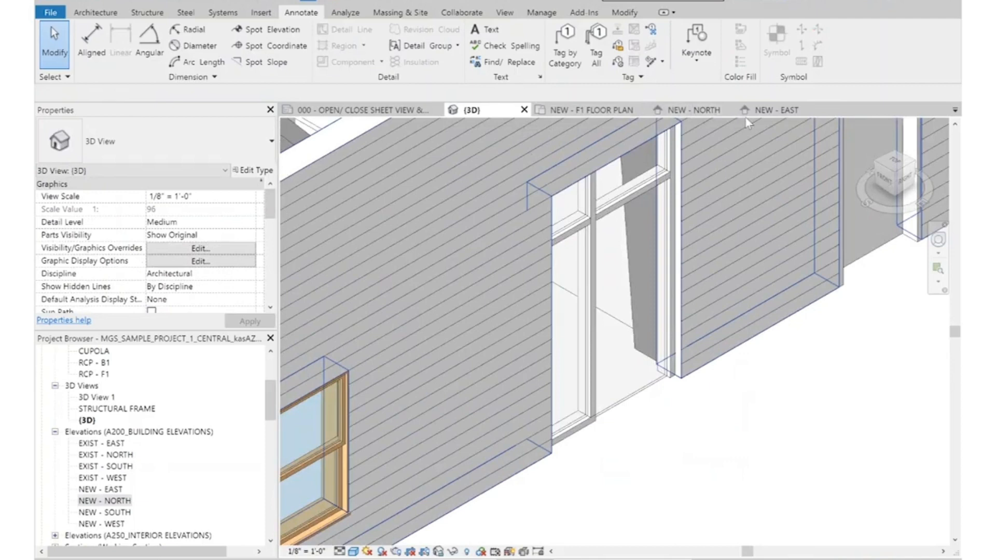
left_click(782, 110)
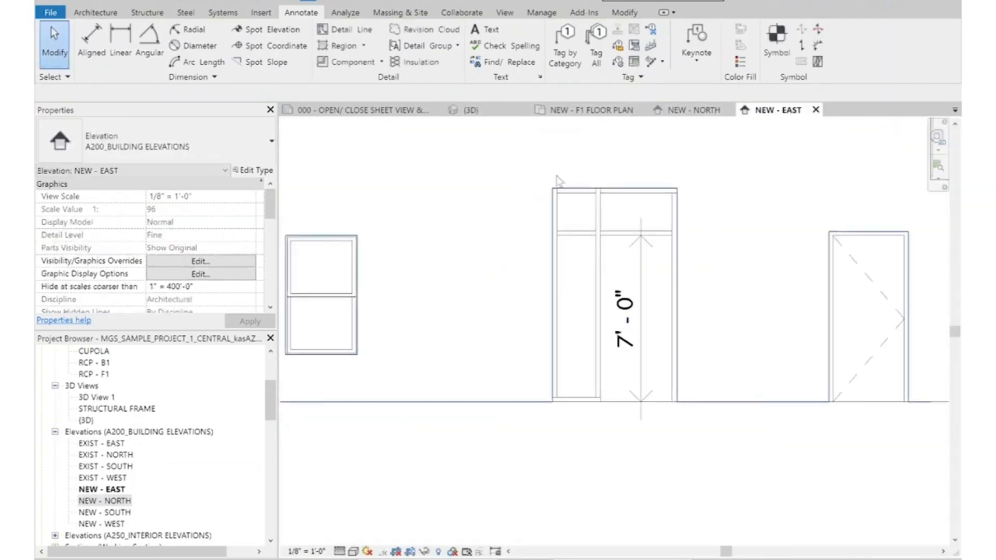
scroll(573, 237, "up", 1)
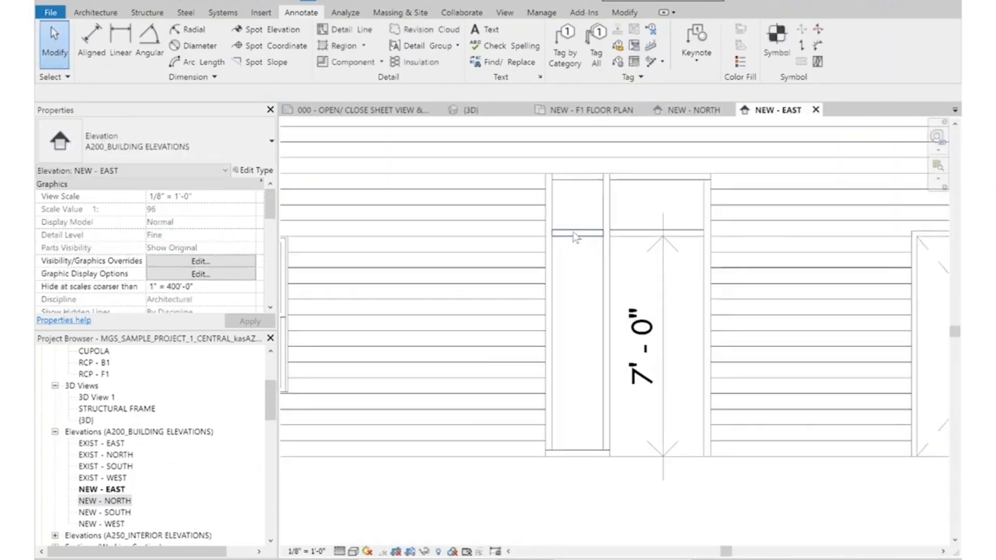
Add three horizontal curtain grid lines across all segments below the 7'-0" mullion, spaced 1'-9 5/16" apart
left_click(107, 12)
left_click(344, 46)
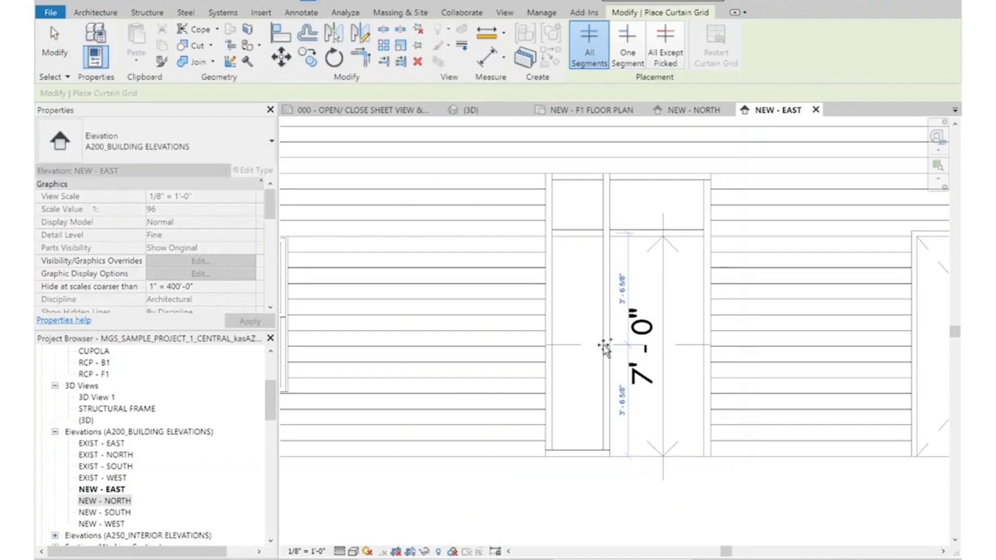
left_click(603, 344)
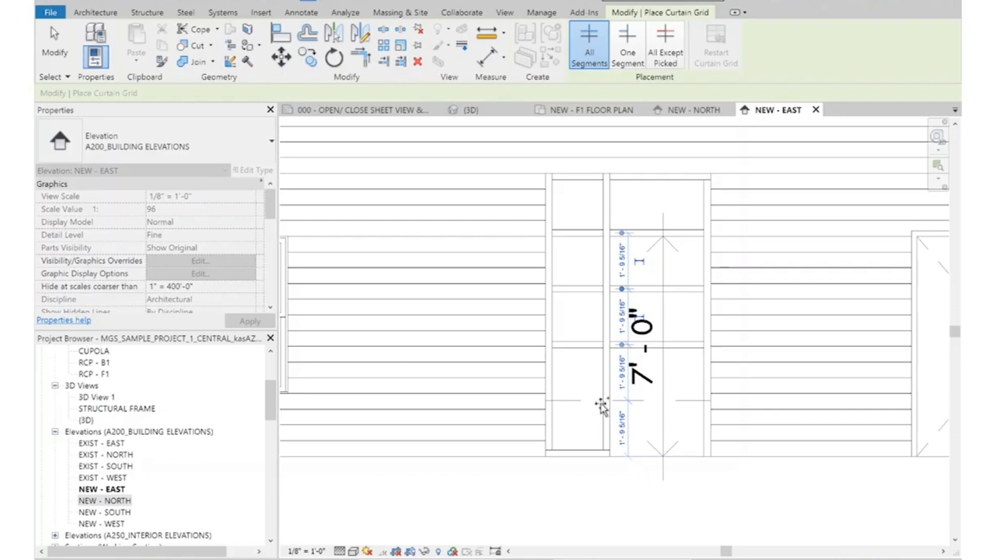
key("Escape")
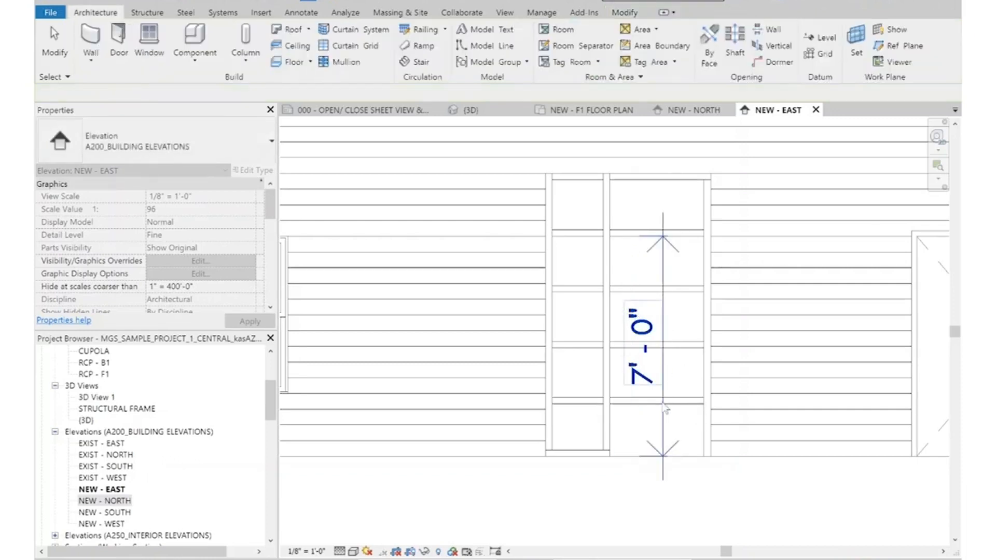
key("Escape")
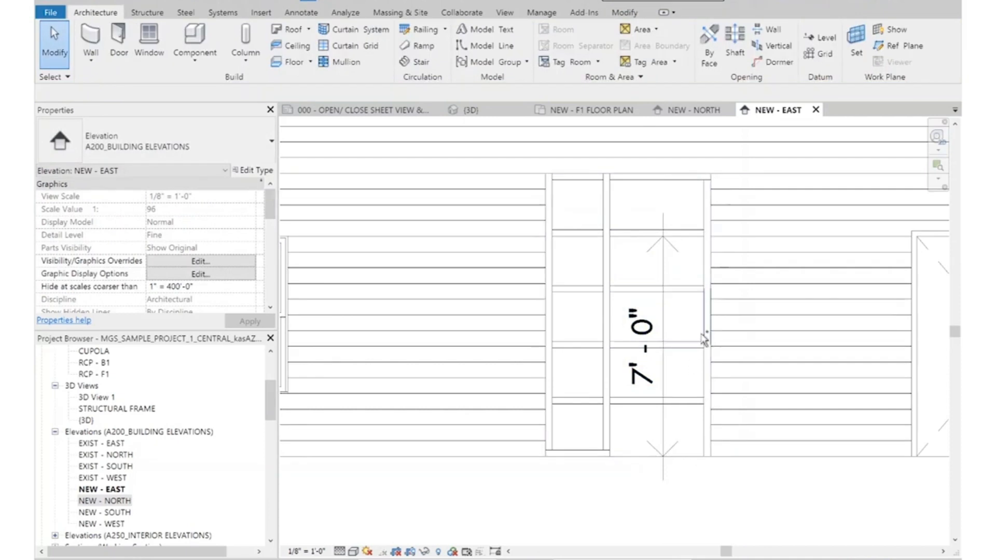
Undo the three horizontal grid lines placed across all segments
key("ctrl+z")
key("ctrl+z")
key("ctrl+z")
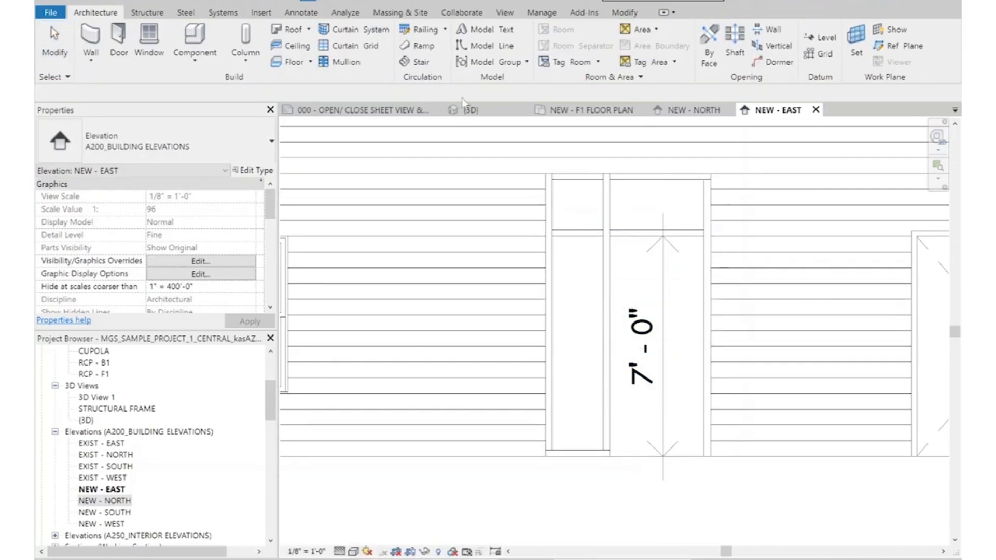
Add three evenly spaced horizontal grid lines with the One Segment option, only in the narrow side panel below the 7'-0" mullion
left_click(340, 46)
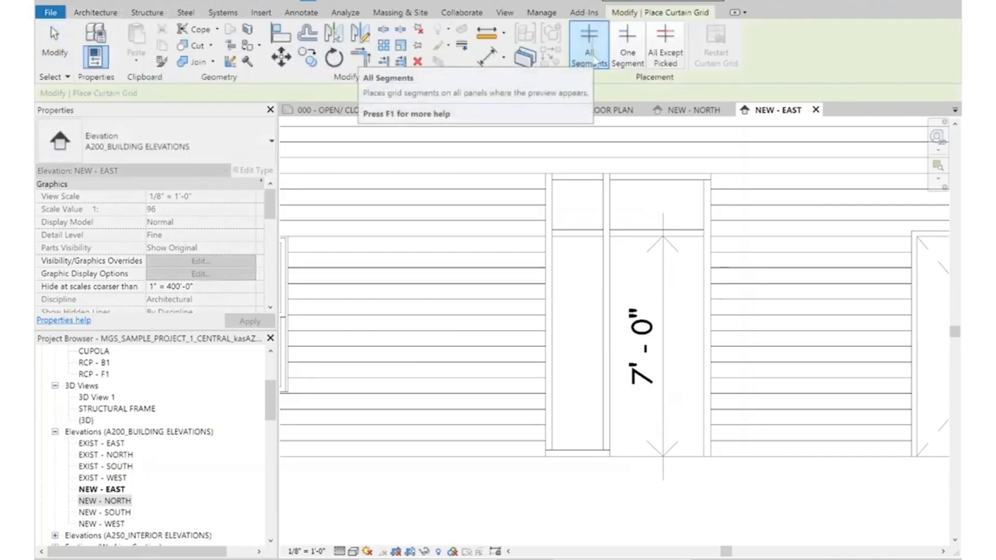
left_click(637, 50)
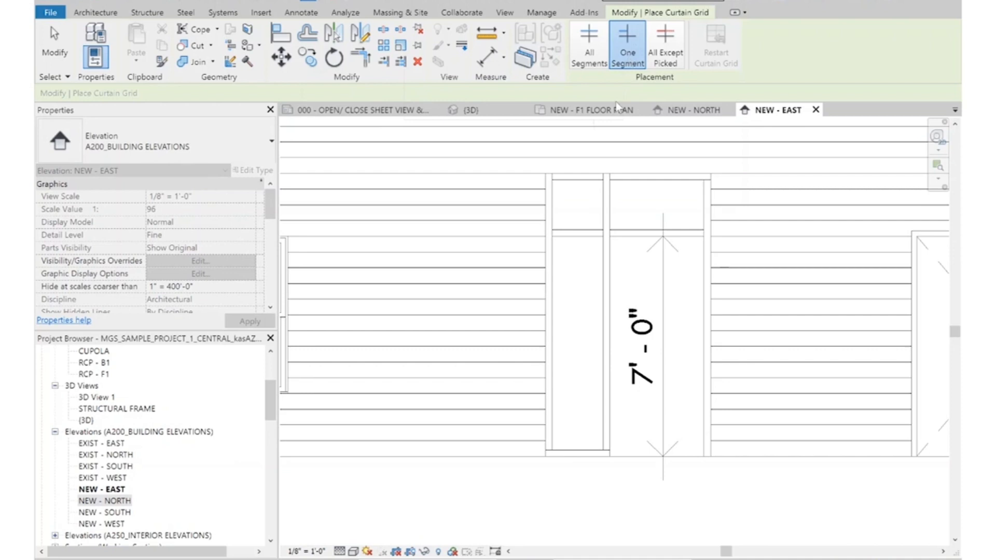
left_click(599, 344)
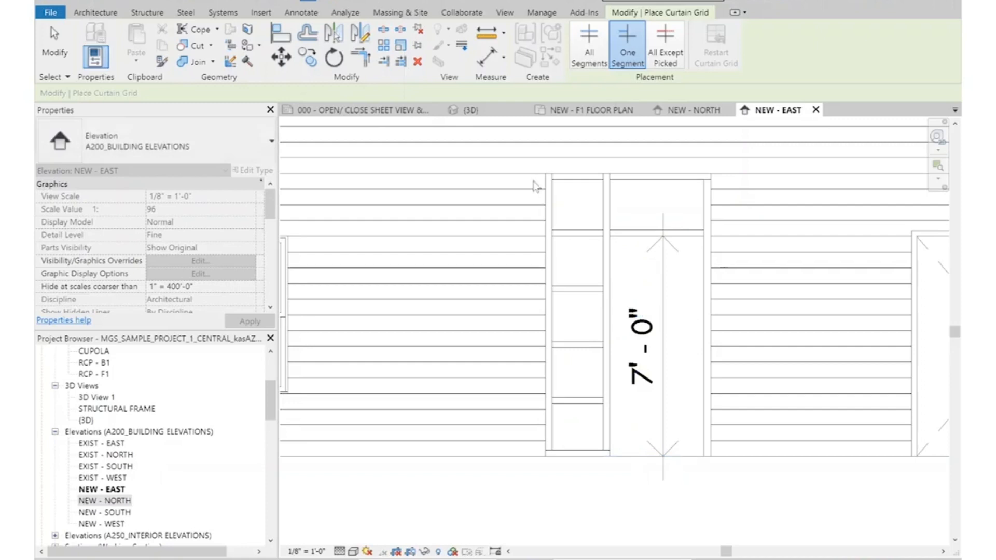
key("Escape")
key("Escape")
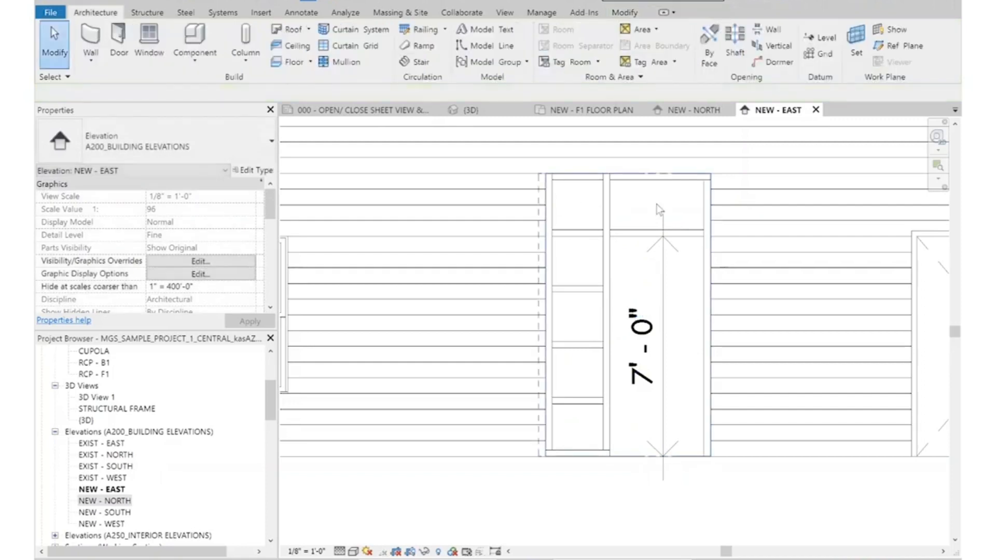
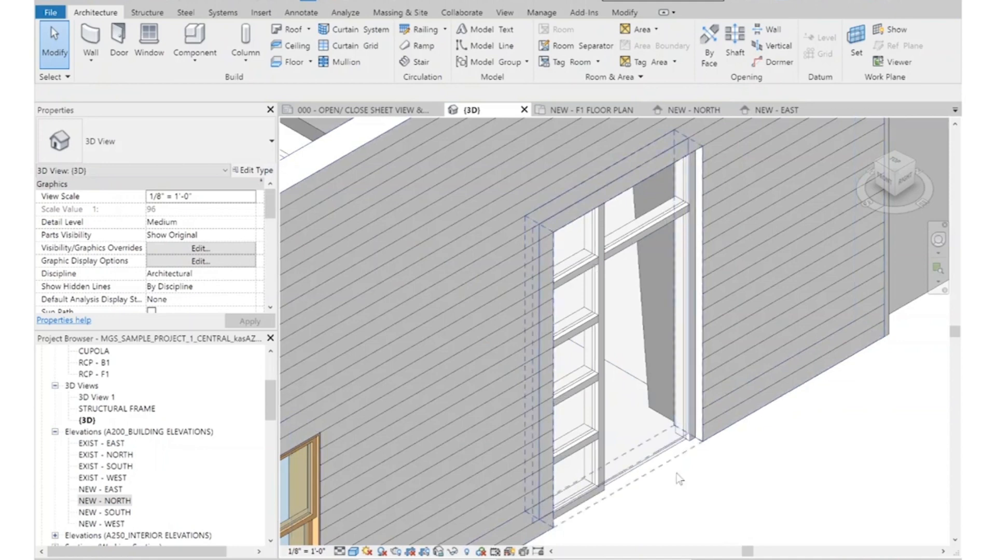
In the 3D view, change the wide lower glazed panel of the east curtain wall to type D7 - Single - Curtain Wall: Aluminum
left_click(658, 461)
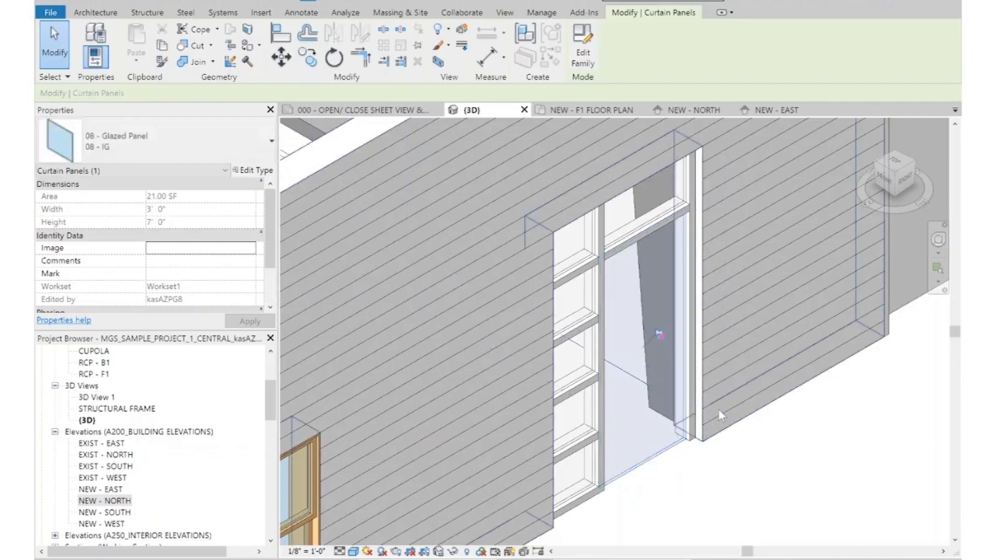
left_click(223, 149)
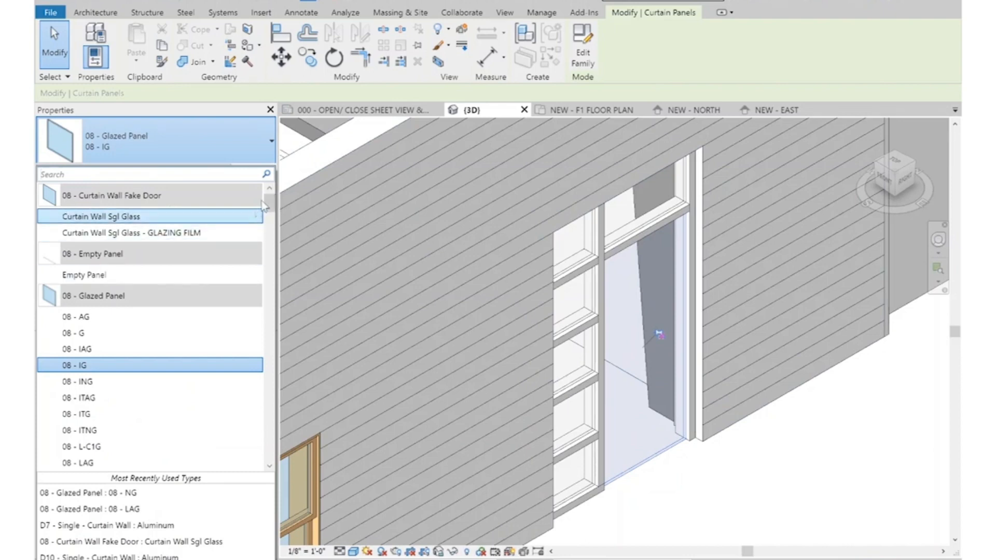
left_click_drag(271, 209, 263, 352)
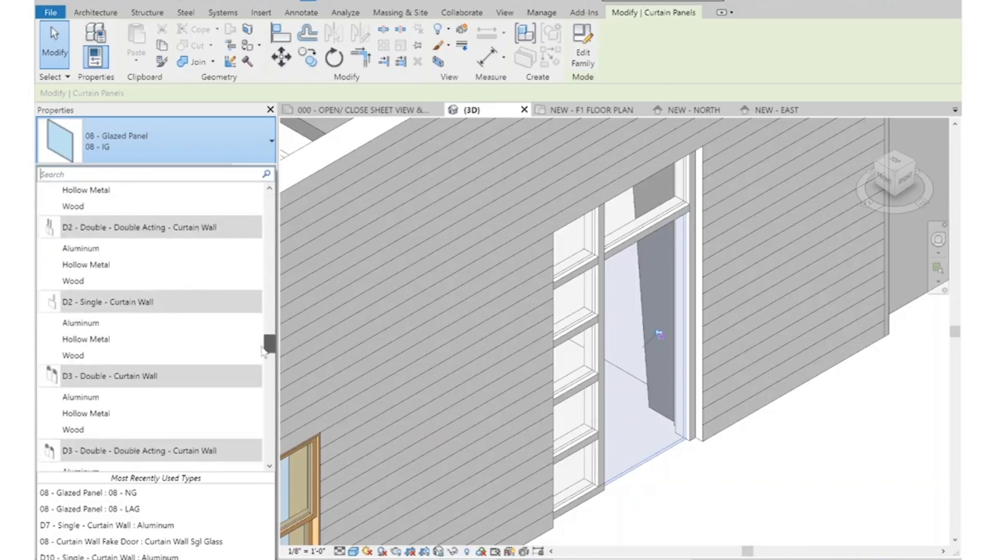
scroll(166, 334, "up", 2)
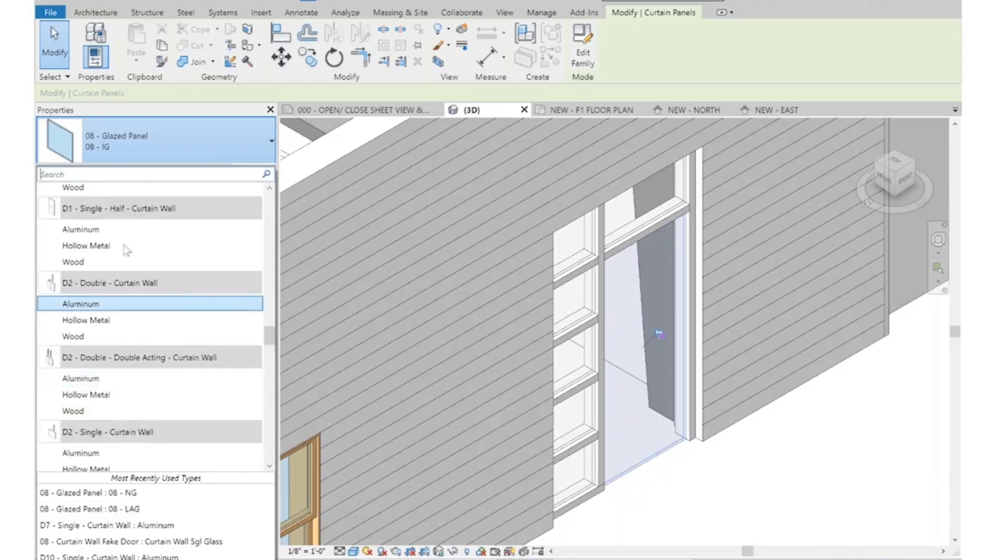
scroll(127, 250, "up", 3)
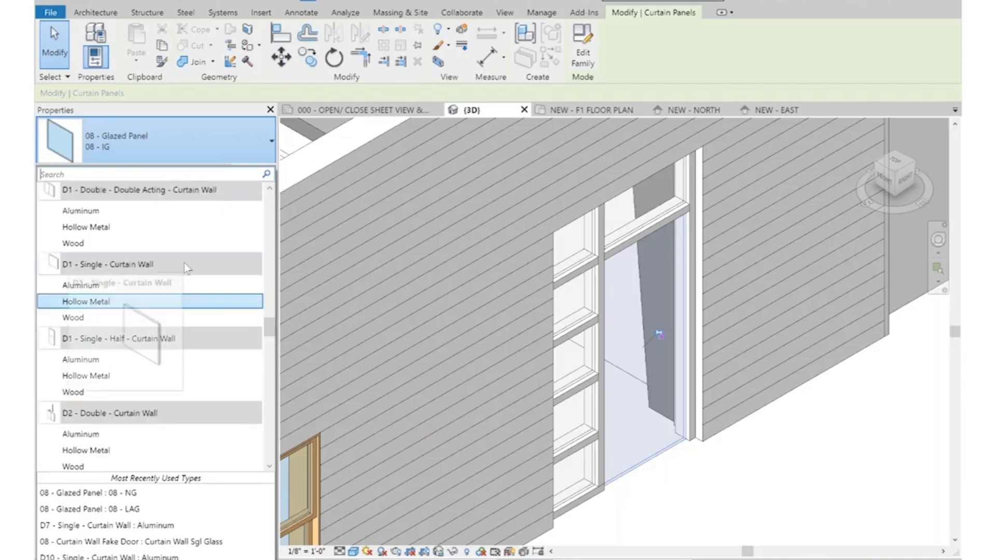
scroll(185, 264, "up", 2)
scroll(186, 258, "down", 8)
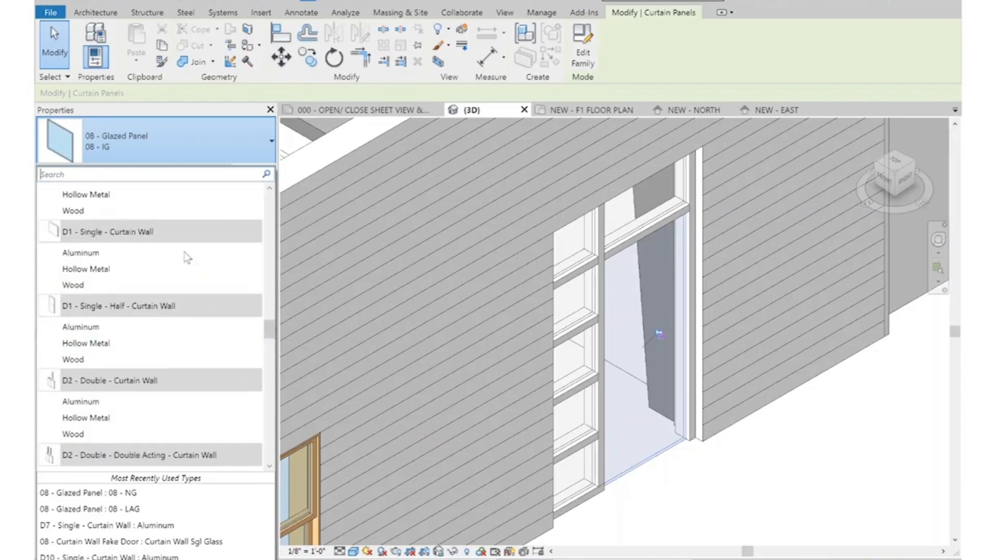
scroll(188, 258, "down", 6)
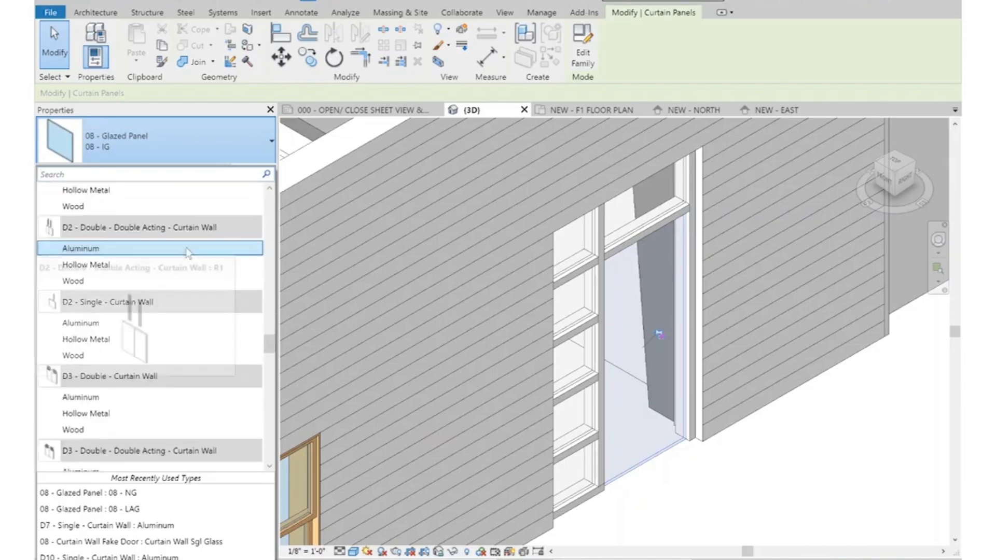
scroll(187, 253, "down", 6)
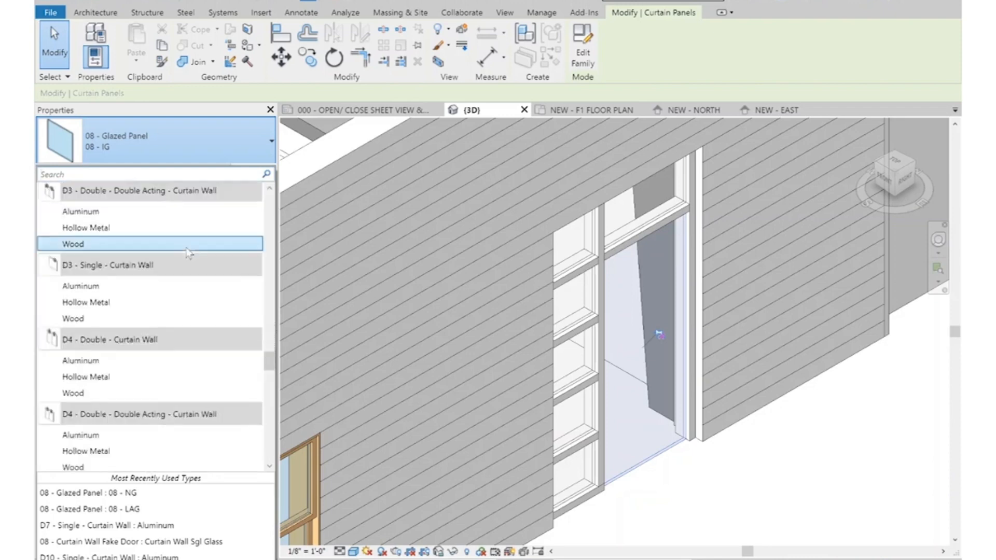
scroll(178, 328, "down", 6)
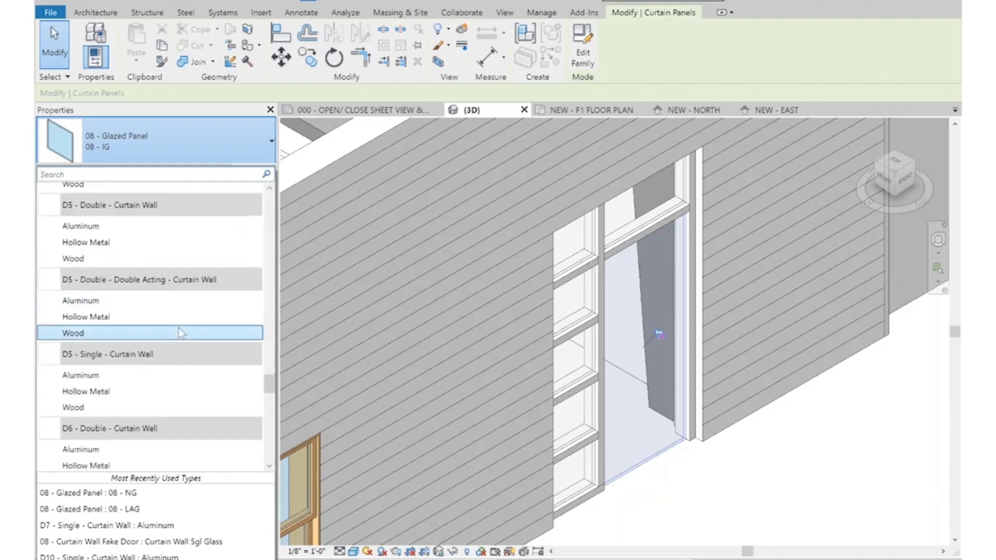
scroll(179, 333, "down", 4)
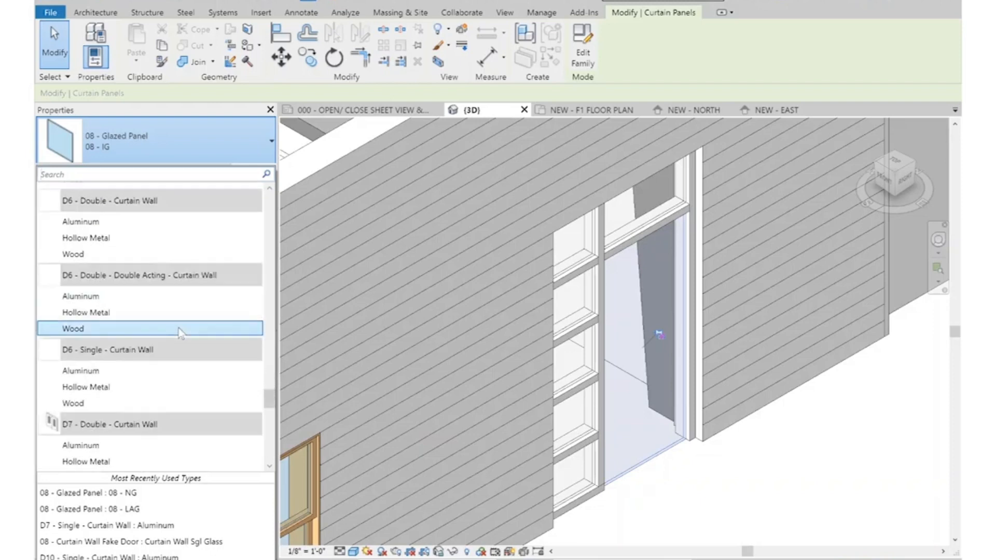
scroll(179, 332, "down", 5)
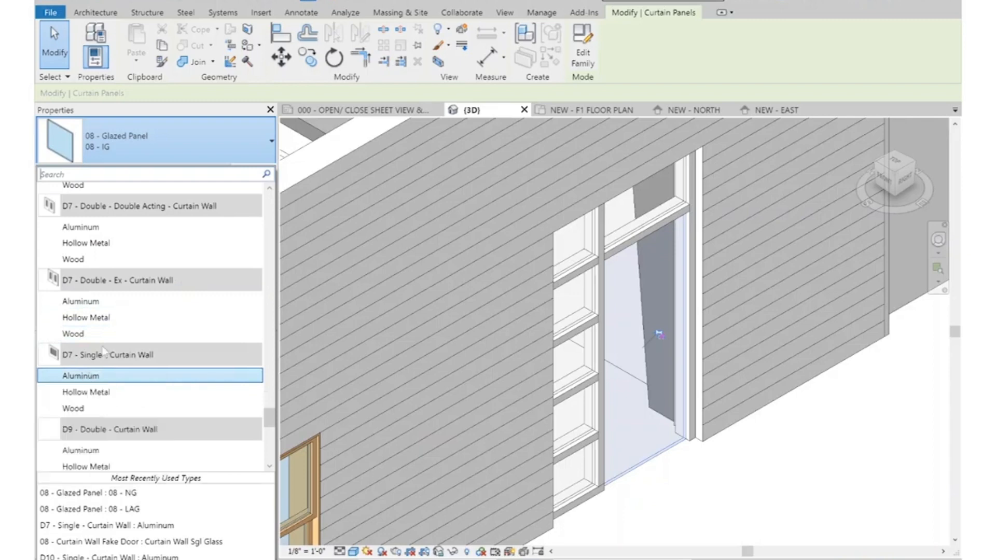
left_click(87, 376)
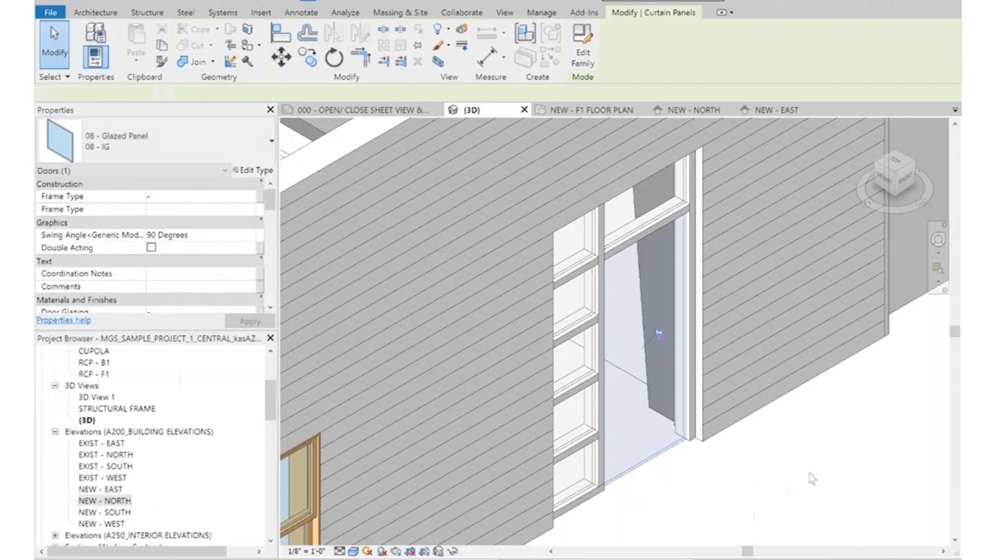
In the NEW - F1 FLOOR PLAN, flip the new curtain wall door to swing into the vestibule, hinged on the grid G side
left_click(798, 520)
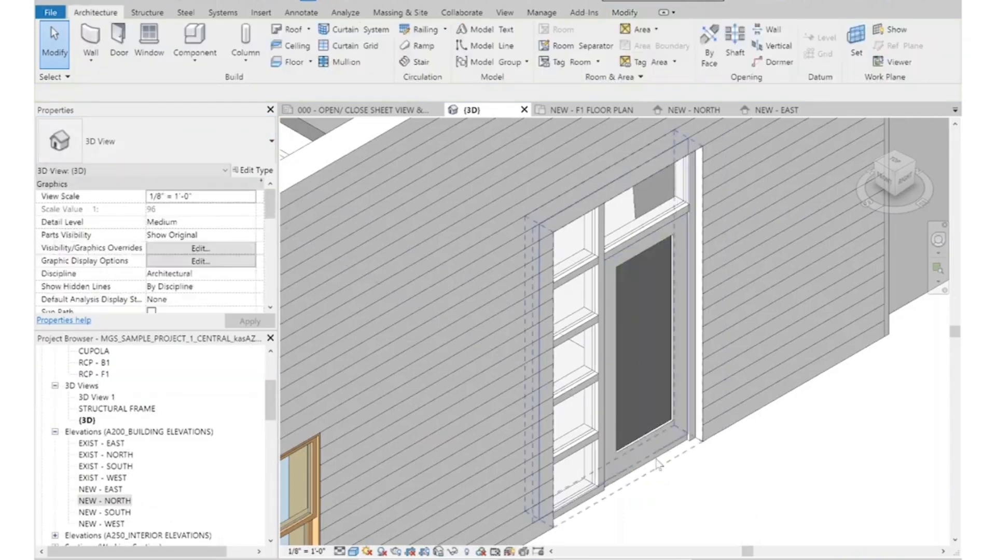
left_click(585, 110)
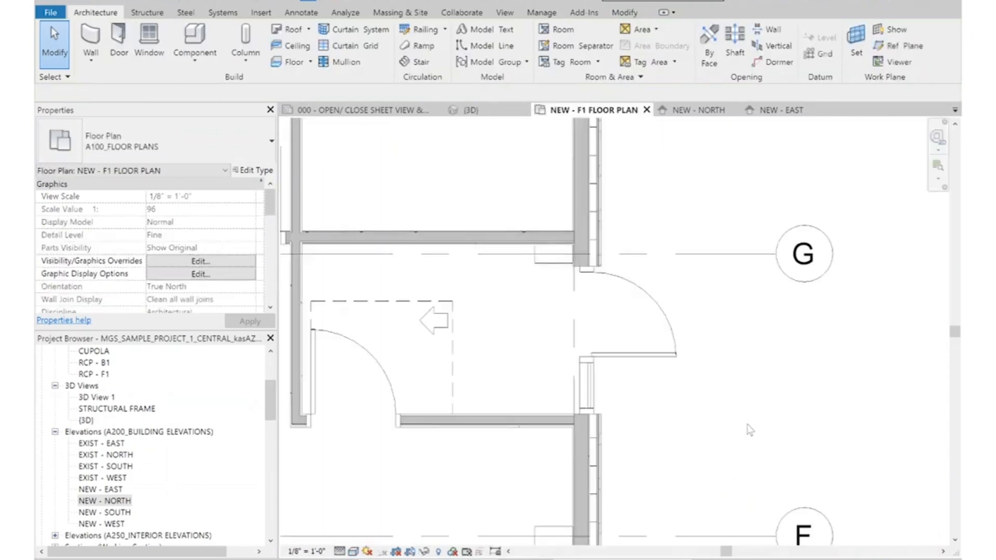
left_click(667, 324)
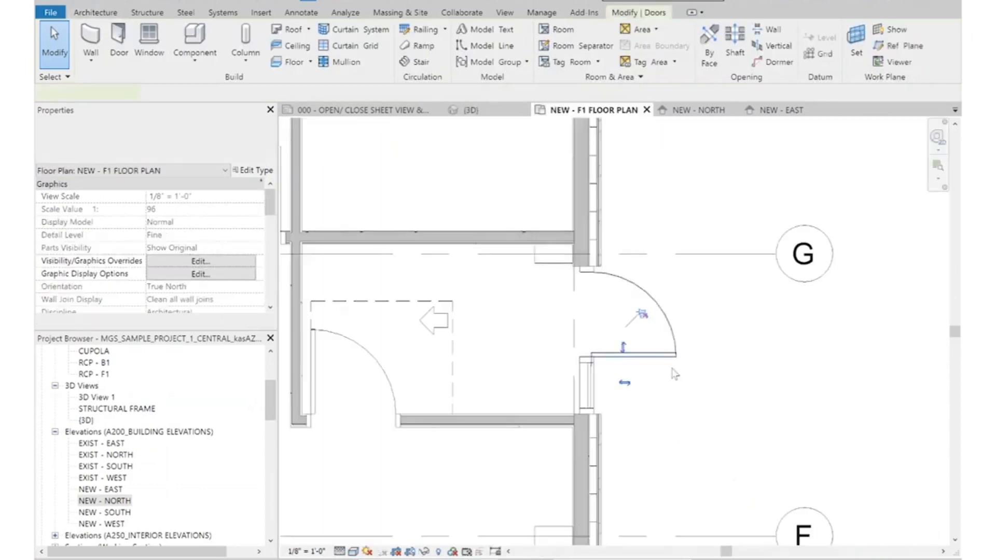
left_click(740, 278)
left_click(643, 355)
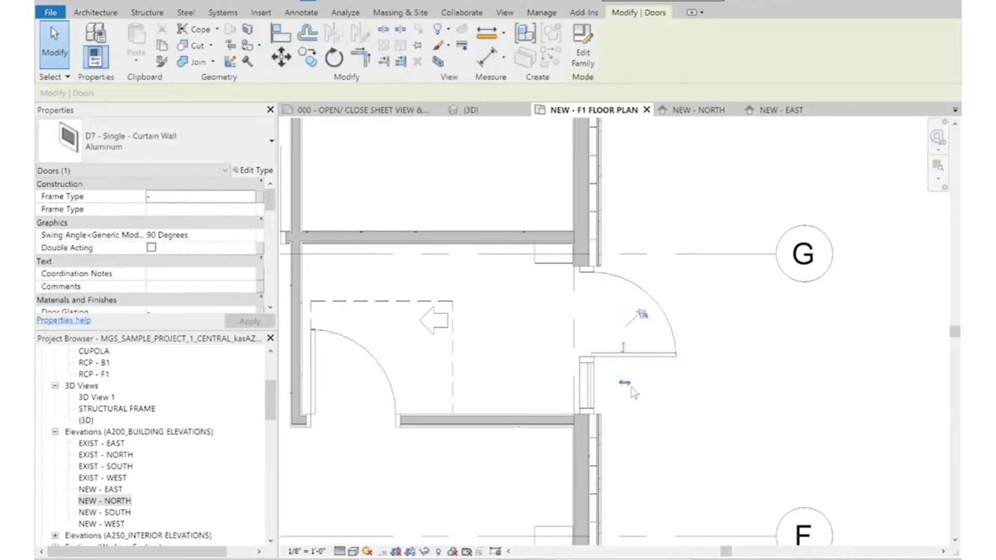
left_click(628, 384)
left_click(552, 349)
left_click(716, 366)
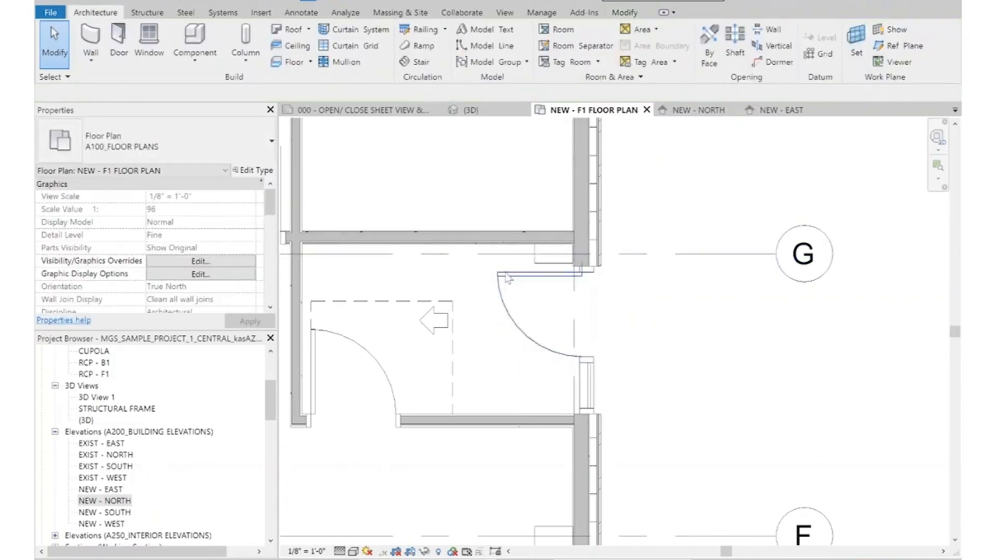
scroll(503, 287, "up", 2)
left_click(500, 295)
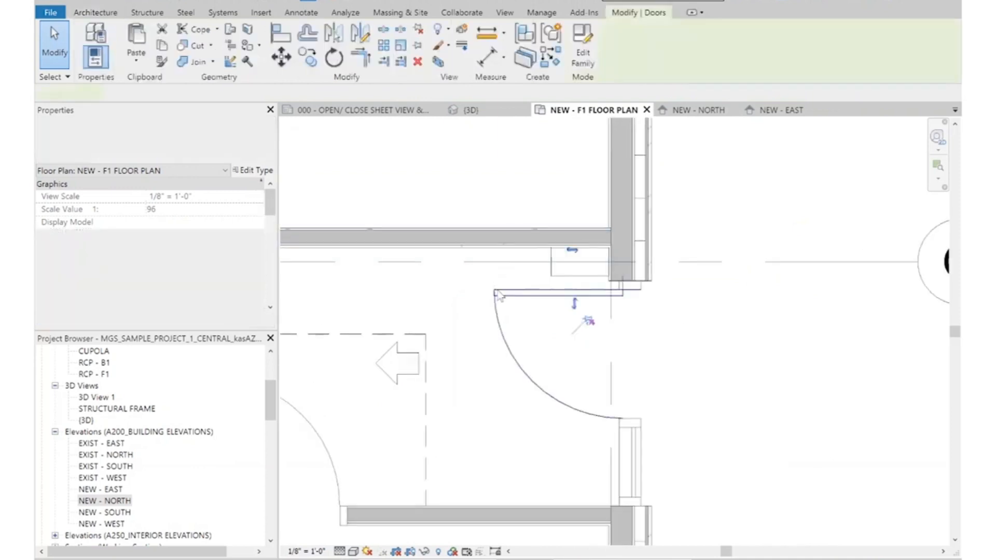
In the PRES - F1 plan, tag the vestibule's curtain wall door by category without a leader and move the tag clear of the wall end
left_click(94, 16)
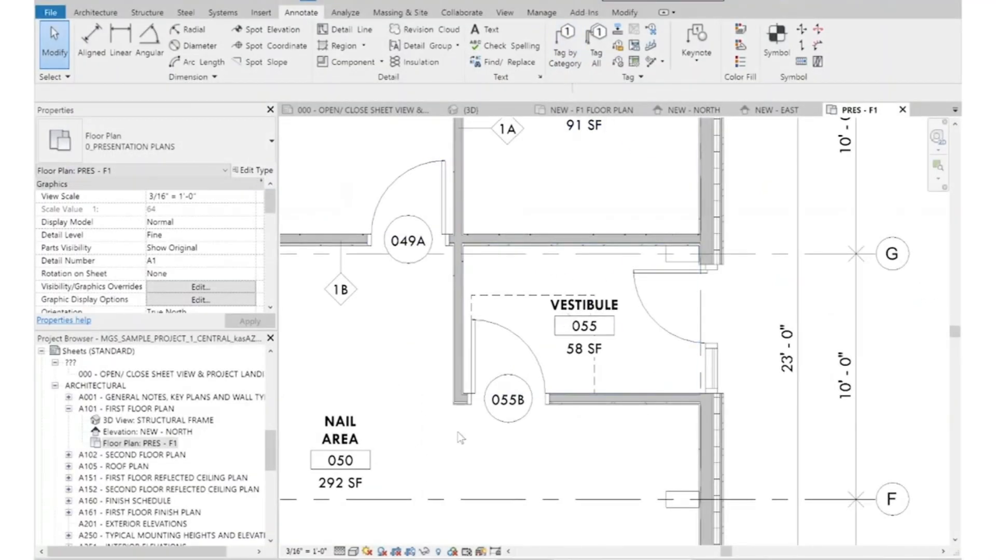
left_click(566, 54)
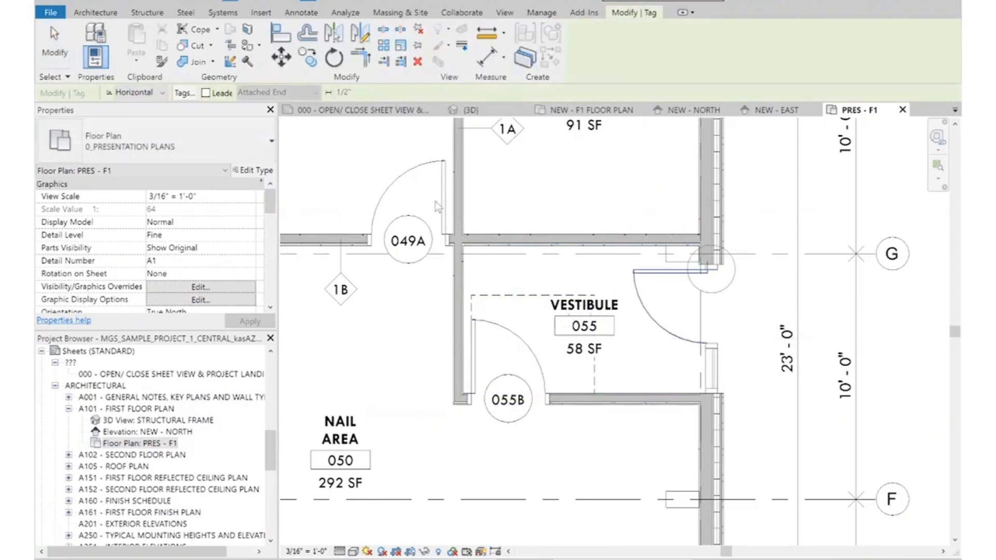
left_click(674, 337)
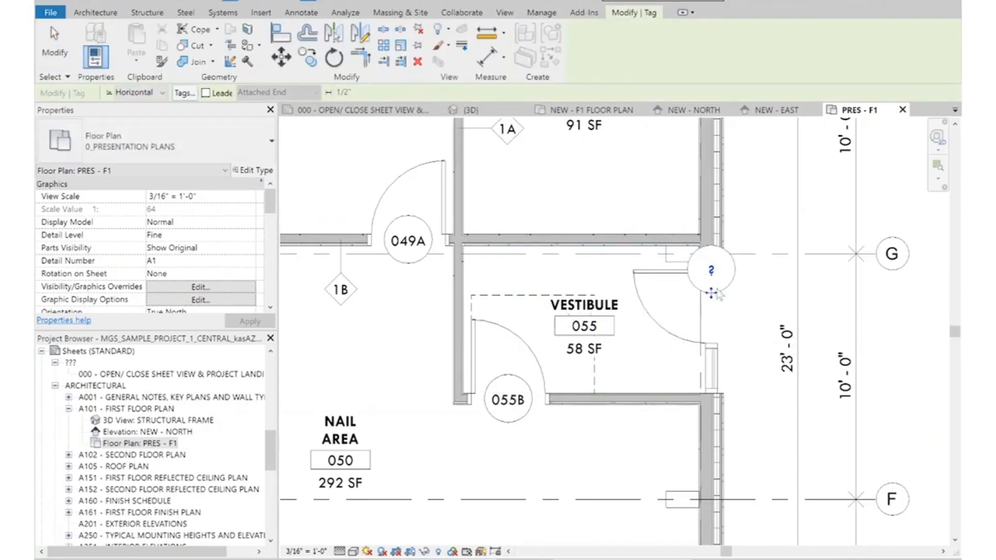
left_click_drag(713, 299, 728, 337)
key("Escape")
Number the vestibule's exterior curtain wall door 055A through its door tag
scroll(731, 342, "up", 2)
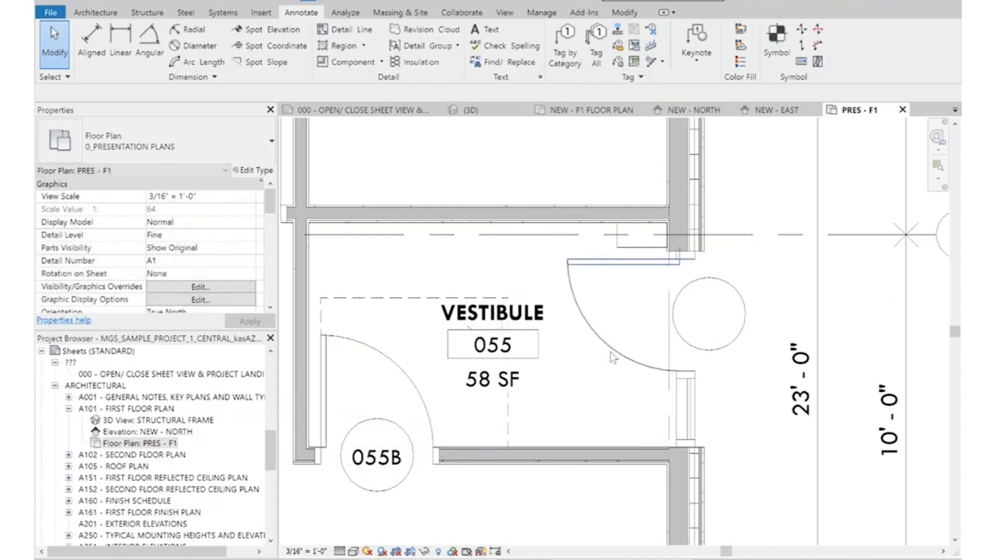
scroll(614, 353, "down", 2)
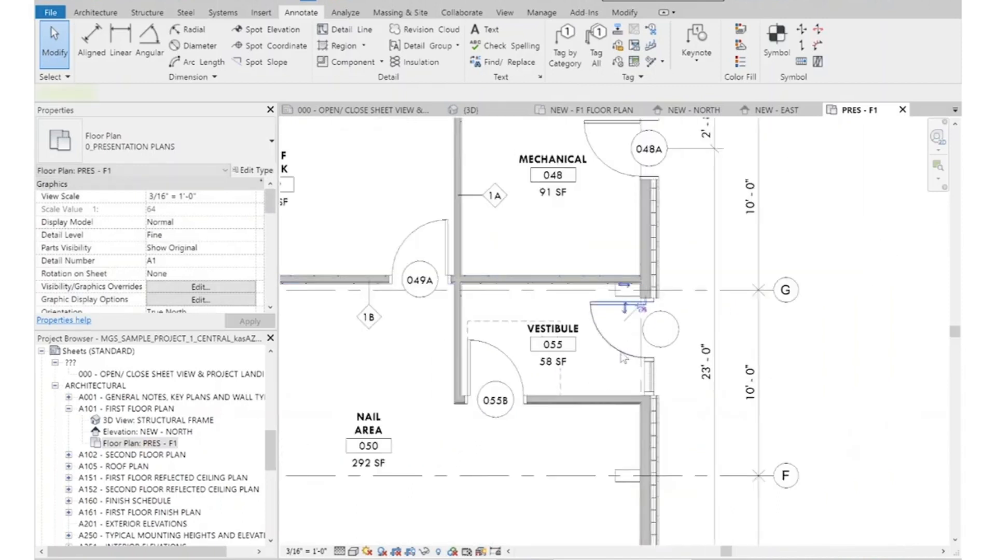
left_click(622, 357)
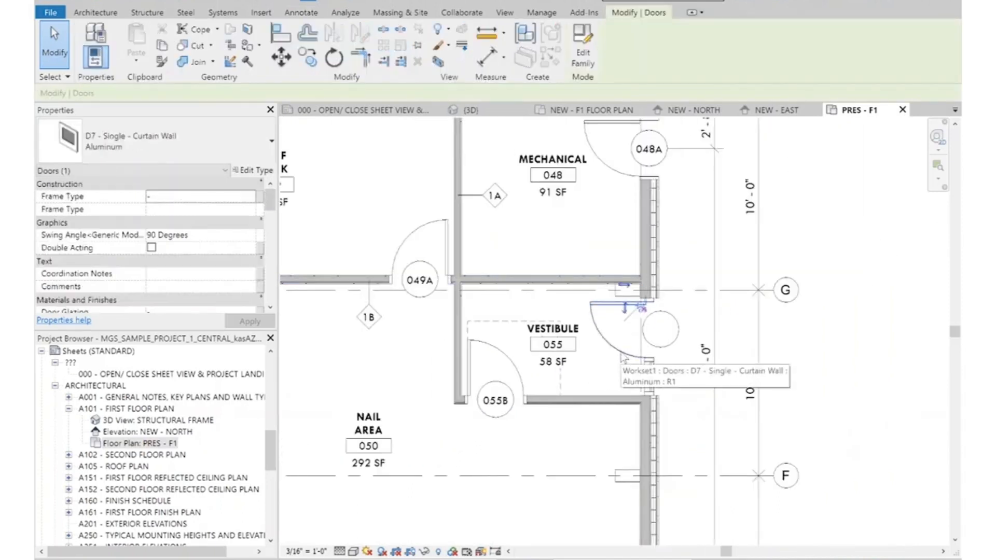
left_click(675, 333)
left_click(661, 332)
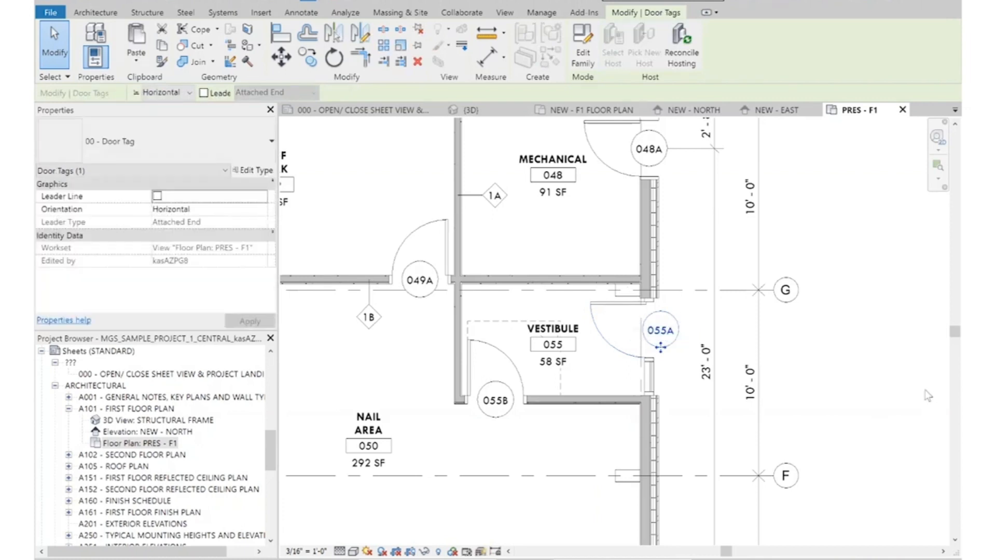
left_click(877, 393)
scroll(623, 343, "up", 1)
scroll(624, 348, "up", 1)
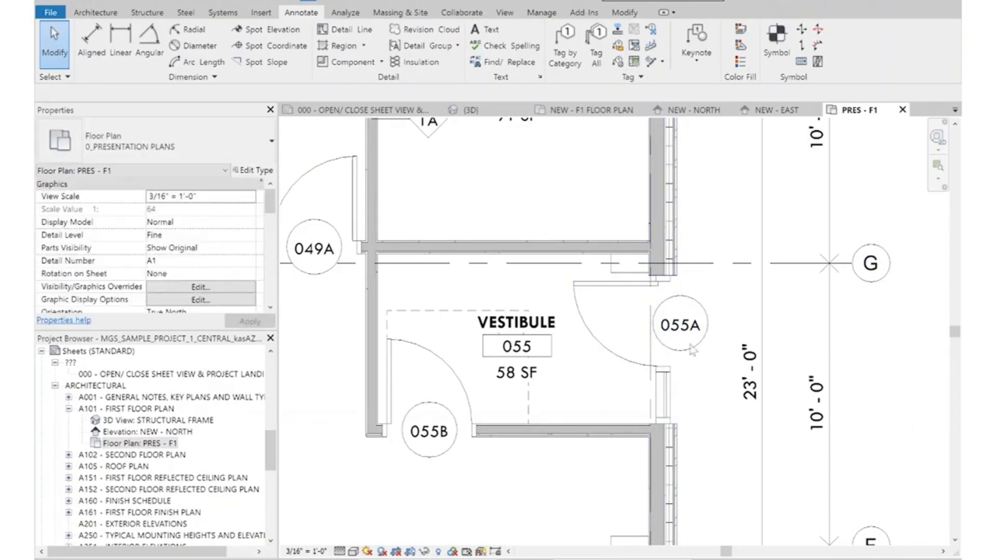
Review the finished curtain wall door in the 3D view, the NEW - F1 FLOOR PLAN and the NEW - EAST elevation
left_click(470, 110)
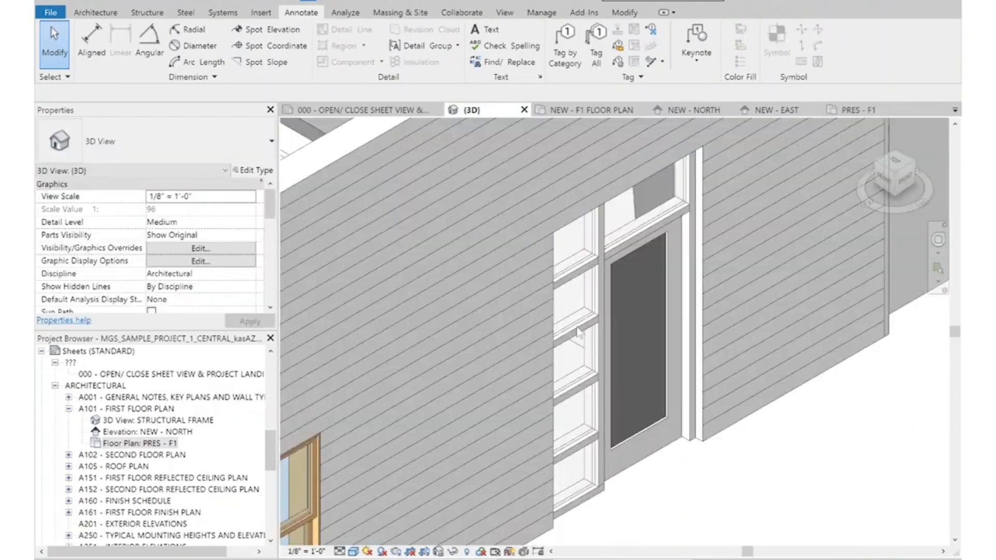
scroll(578, 330, "down", 2)
left_click(607, 110)
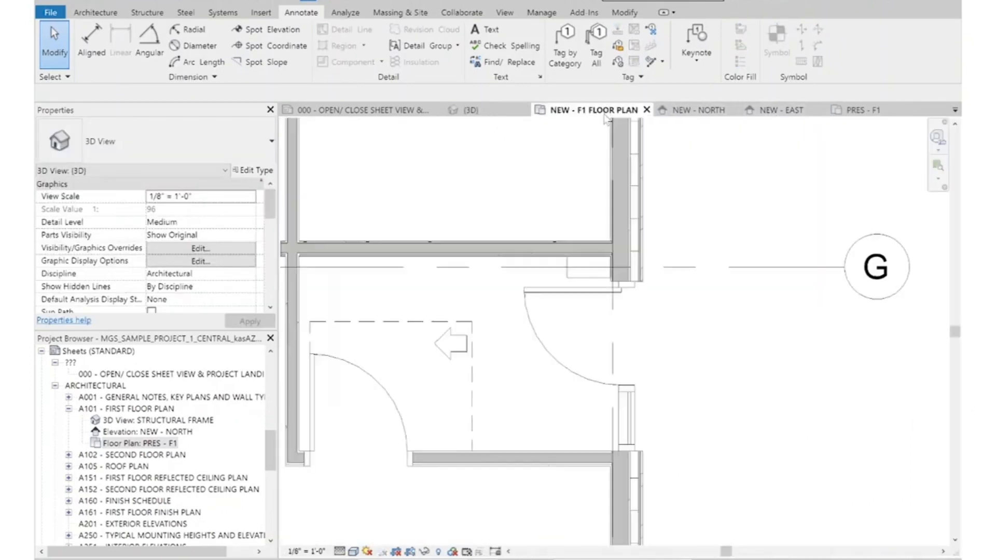
left_click(782, 110)
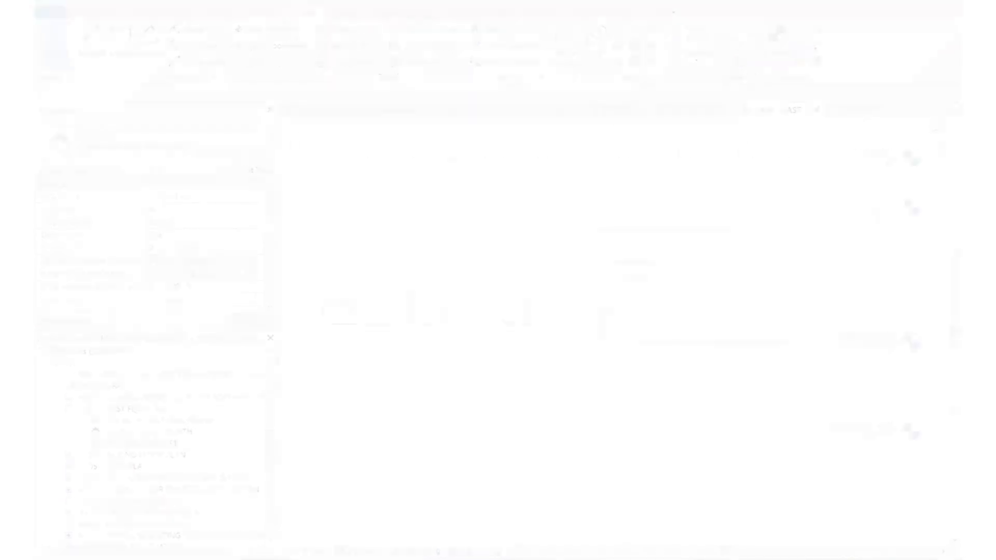
left_click(602, 110)
Draw an arc curtain wall of type EWS - ECW 6" x 21/2" - IG Glazing with an 18' radius, outside the building north of the central recess
scroll(707, 311, "down", 5)
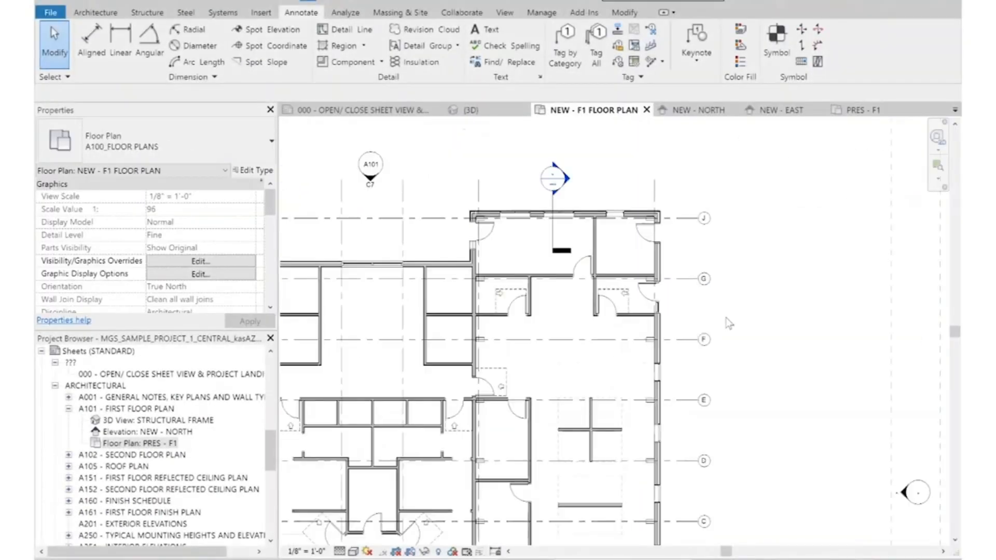
middle_click_drag(458, 232, 530, 215)
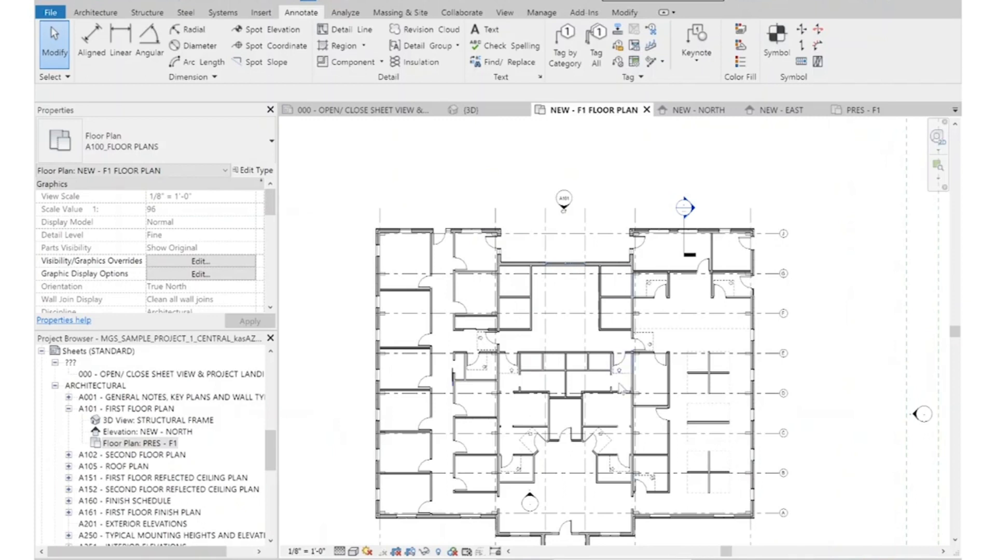
scroll(637, 233, "down", 2)
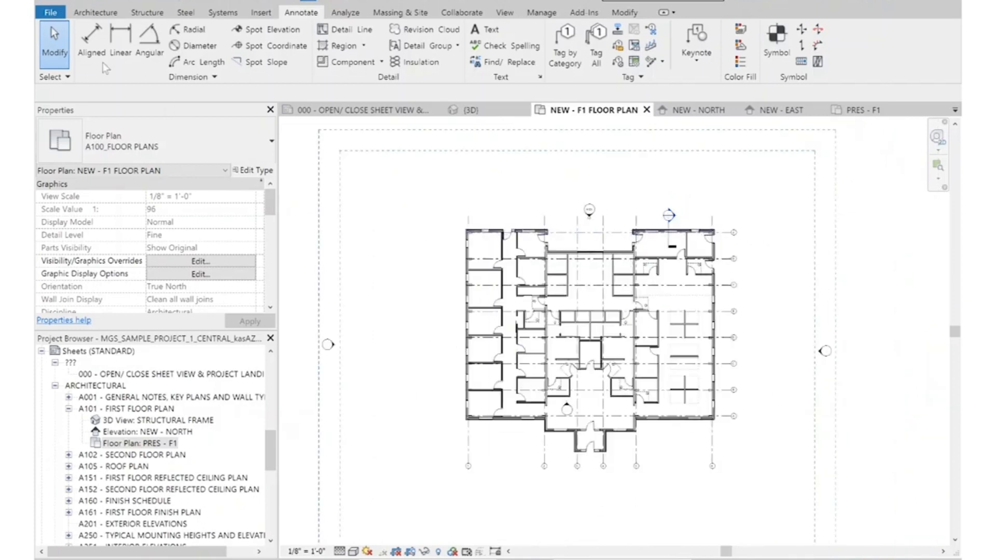
left_click(96, 14)
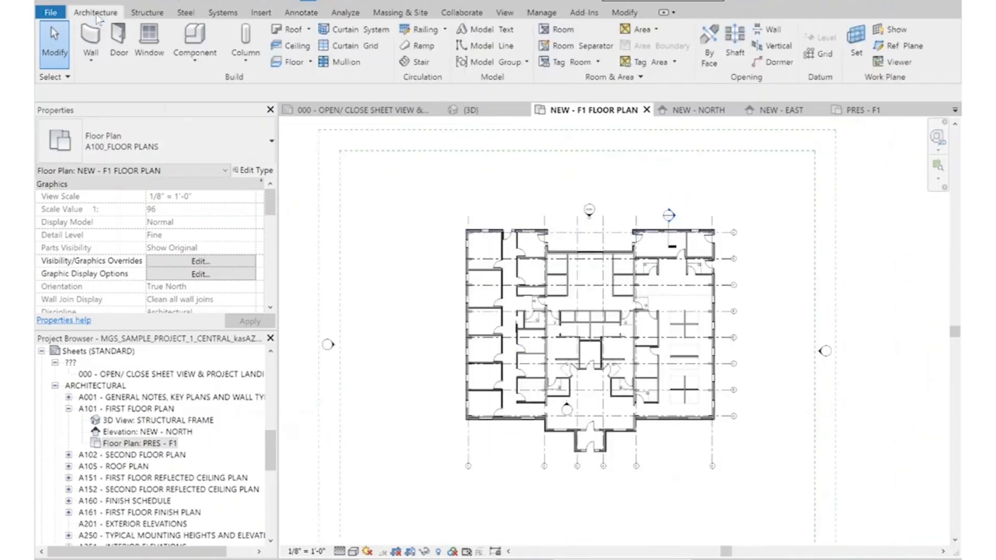
left_click(90, 37)
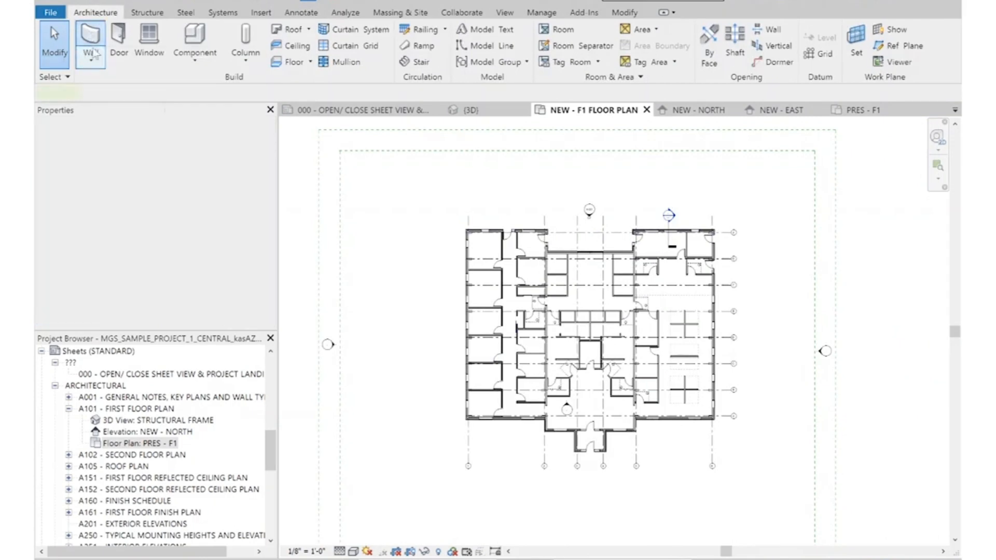
left_click(110, 156)
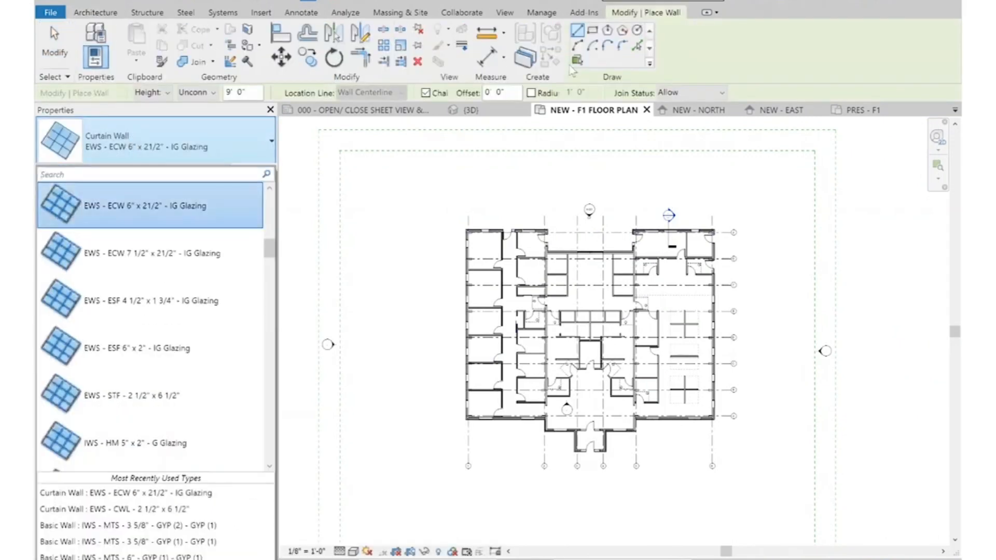
left_click(573, 46)
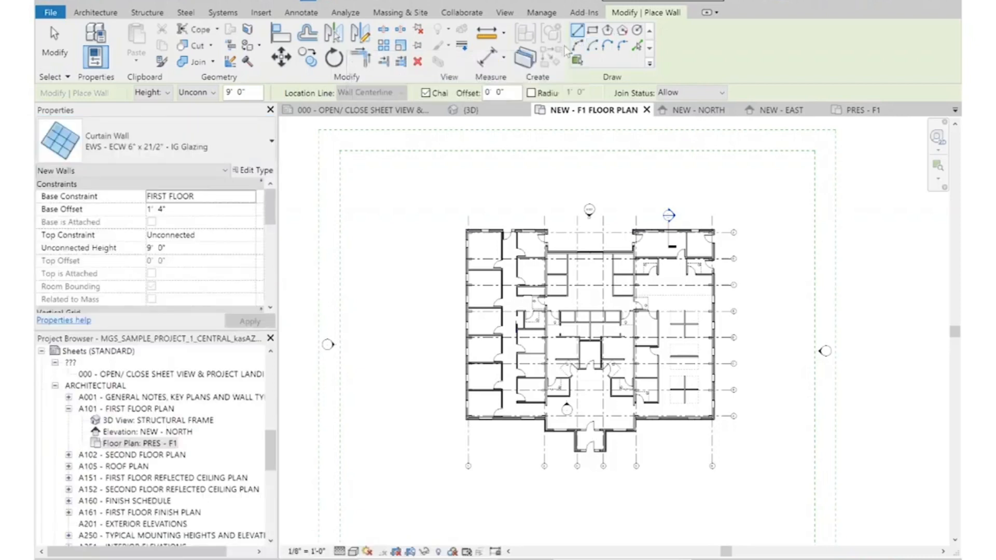
left_click(576, 46)
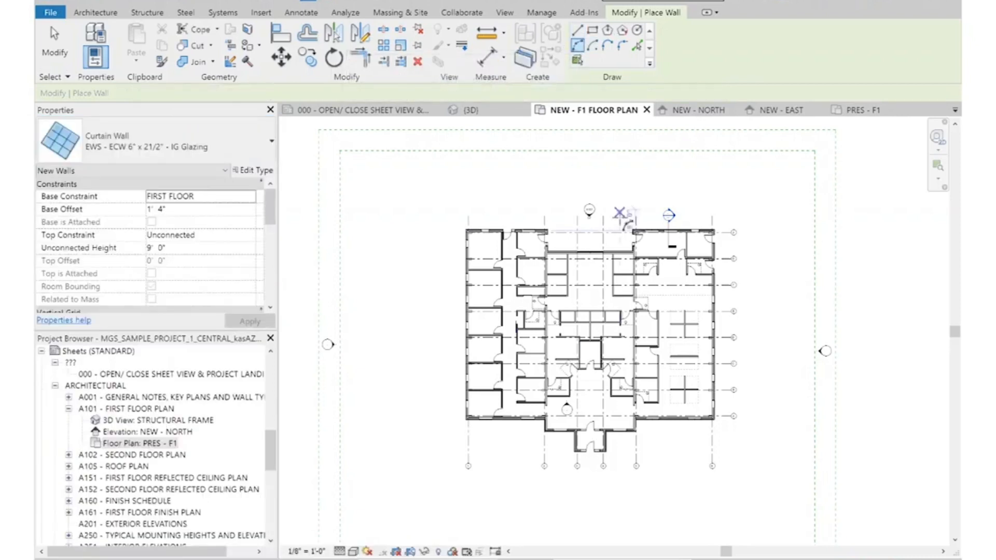
scroll(576, 175, "up", 3)
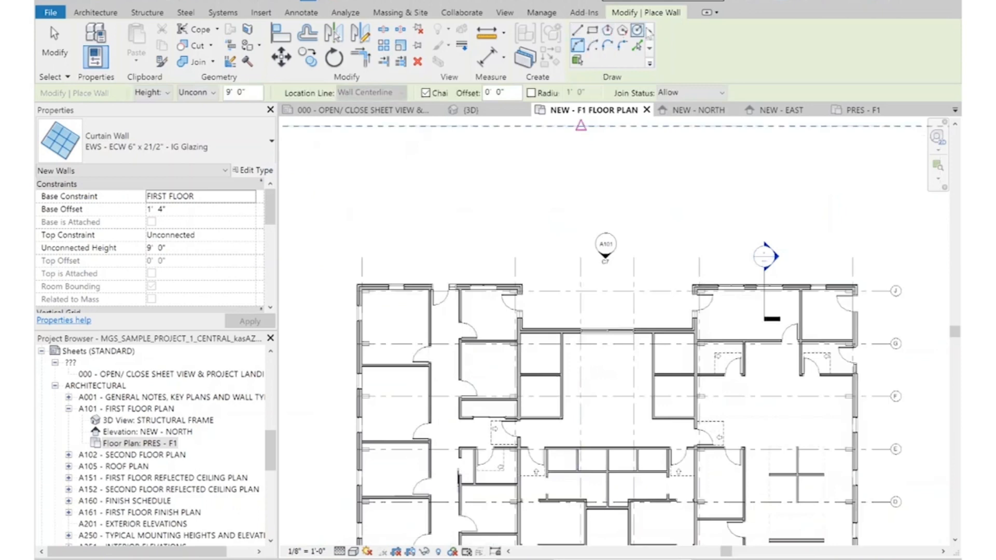
left_click(518, 196)
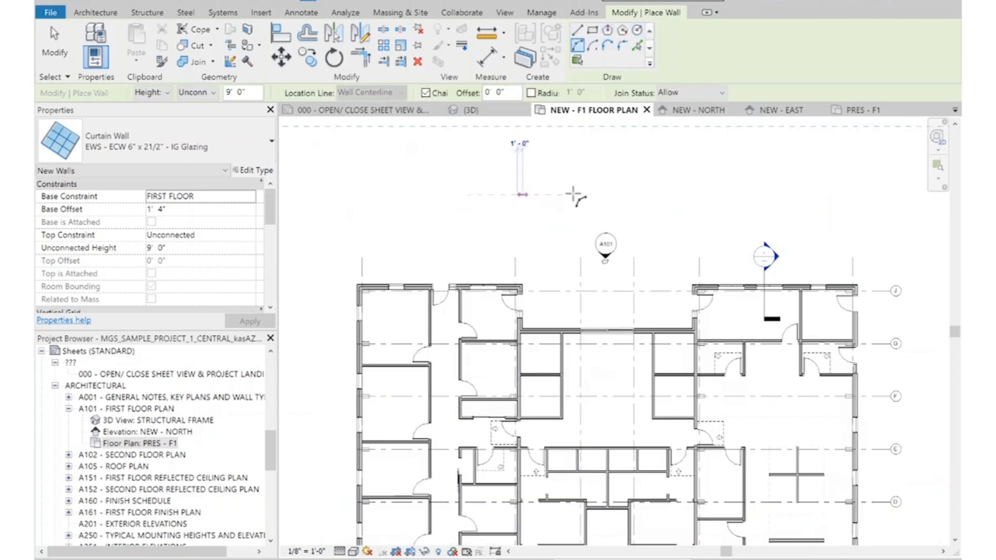
left_click(687, 195)
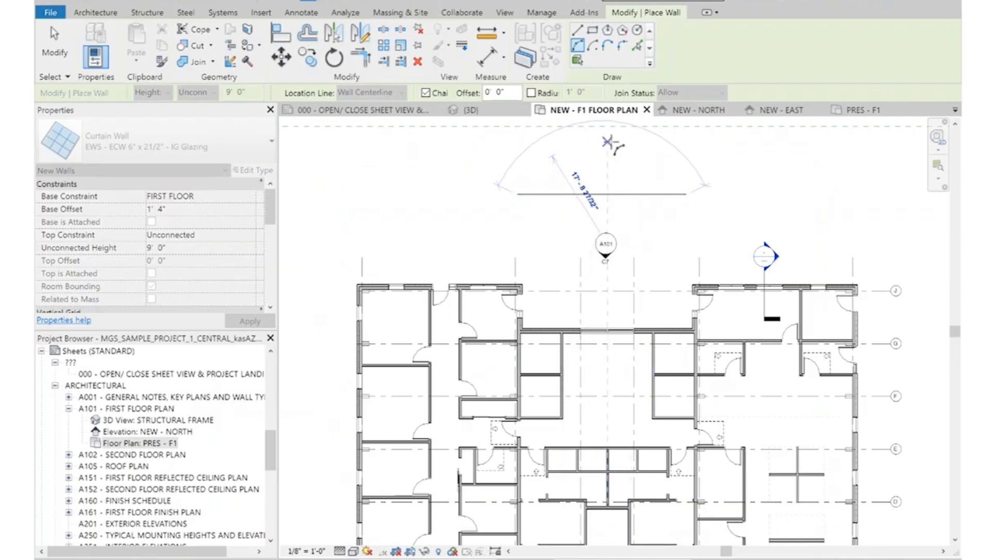
scroll(613, 142, "up", 1)
type("18")
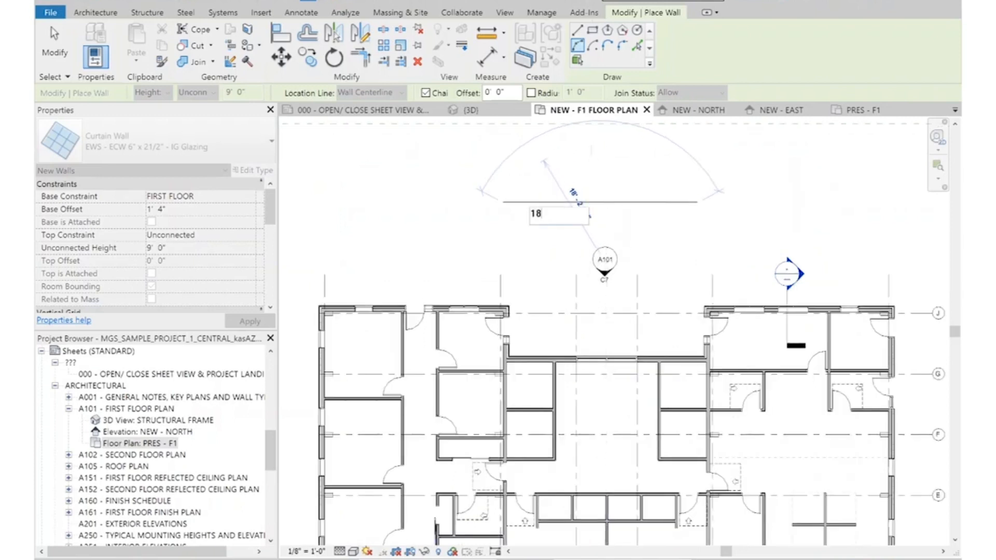
type("'")
key("Return")
key("Escape")
key("Escape")
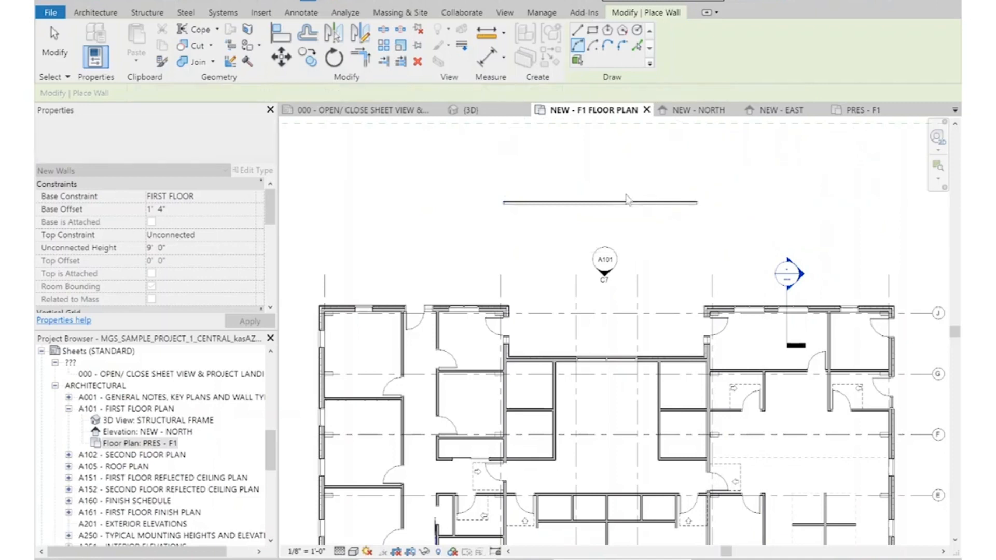
Select the arc curtain wall and examine its curved location line against the panel drawn between its endpoints
left_click(629, 146)
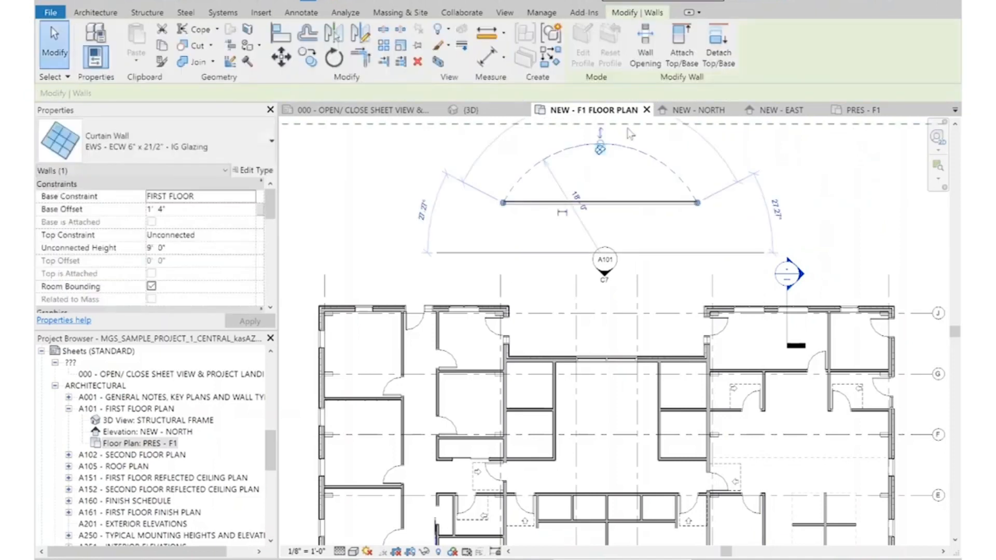
scroll(631, 134, "up", 3)
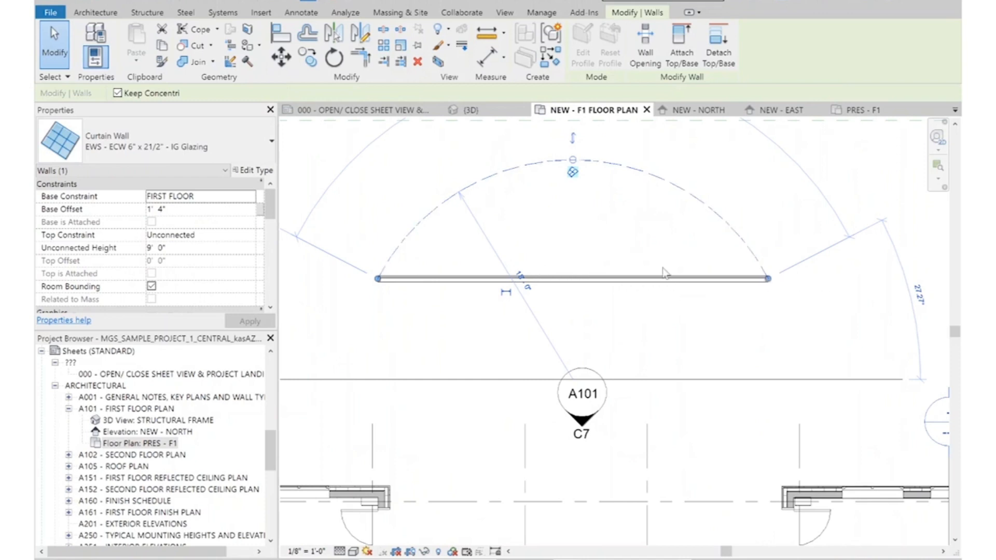
scroll(782, 339, "down", 2)
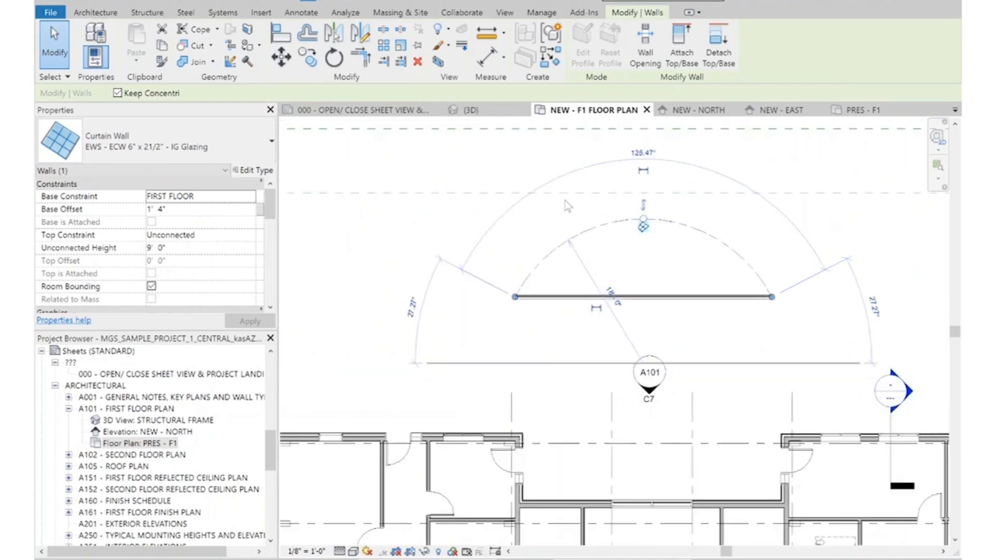
left_click_drag(772, 297, 772, 297)
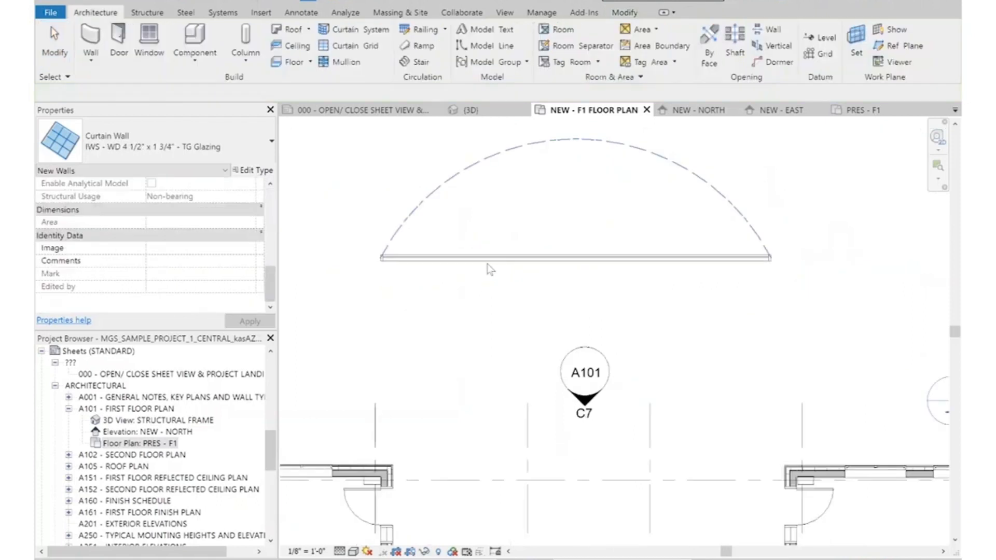
middle_click_drag(529, 235, 573, 293)
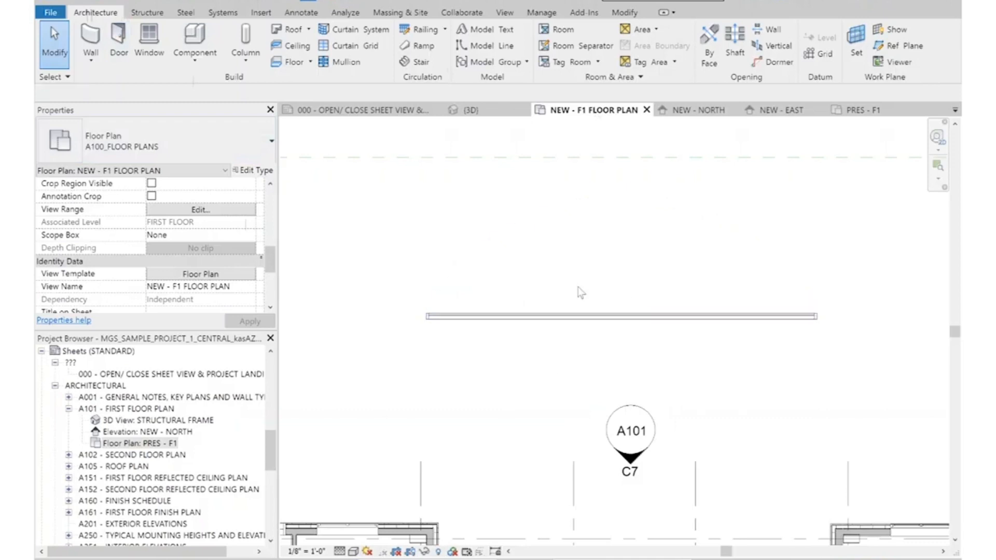
Start a new wall using the curtain wall type EWS - ECW 7 1/2" x 21/2" - IG Glazing
left_click(90, 39)
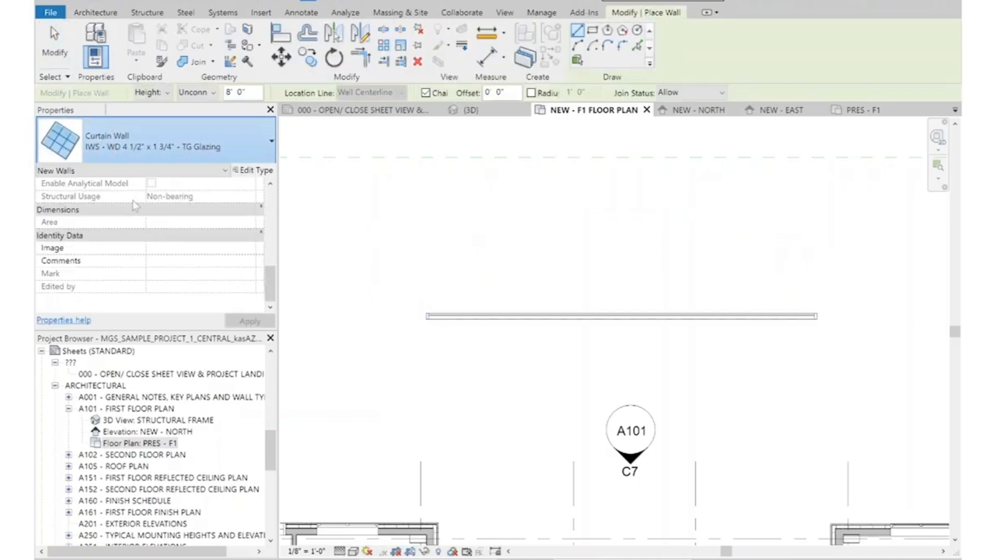
left_click(116, 149)
scroll(138, 275, "up", 3)
scroll(138, 275, "down", 3)
scroll(137, 275, "down", 3)
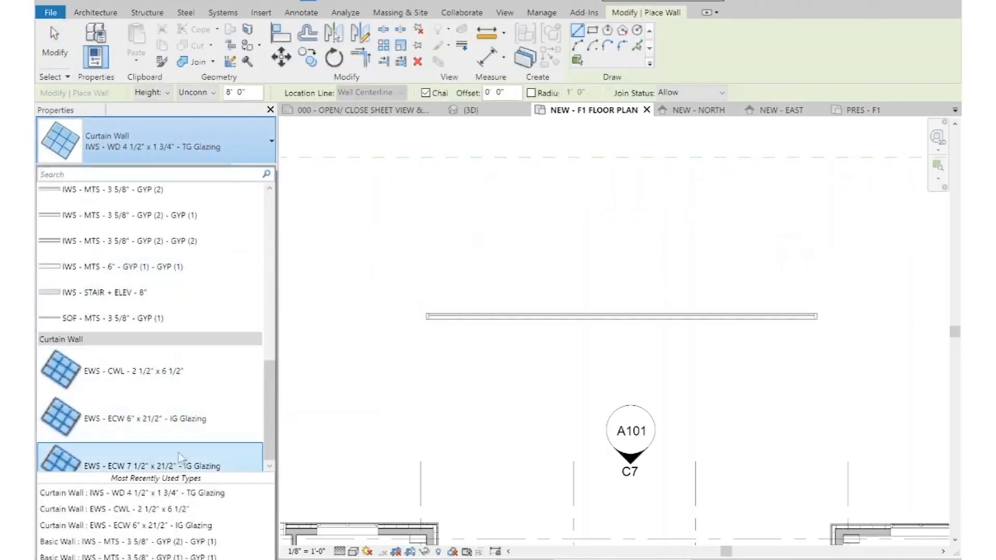
left_click(175, 468)
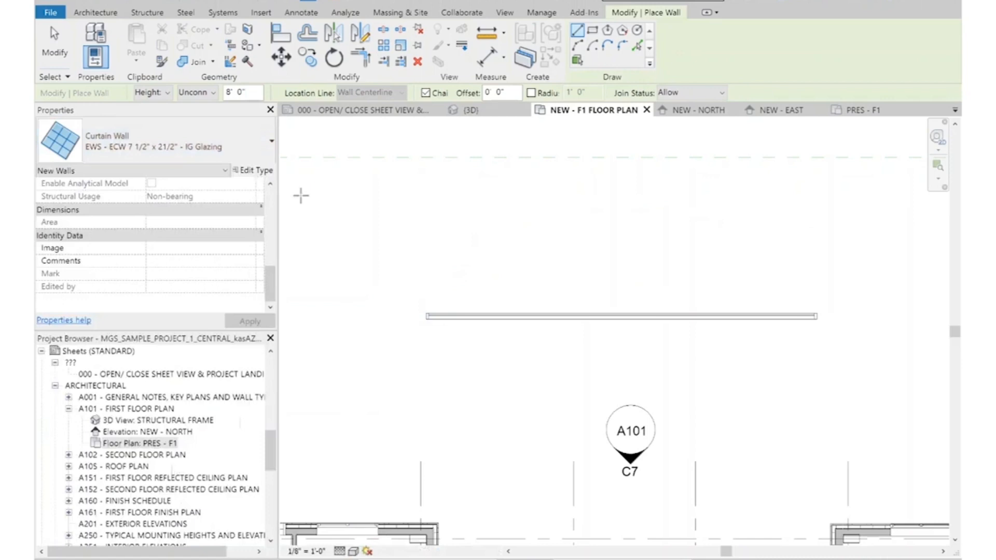
In the curtain wall's type properties, set the vertical grid layout to Fixed Distance with 3' 0" spacing
left_click(257, 172)
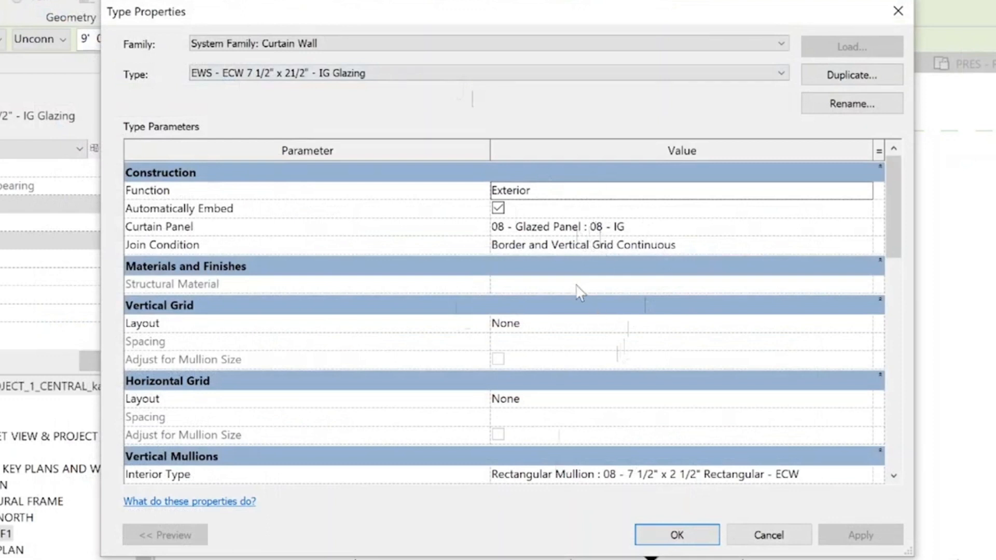
scroll(580, 292, "down", 1)
scroll(580, 292, "down", 1)
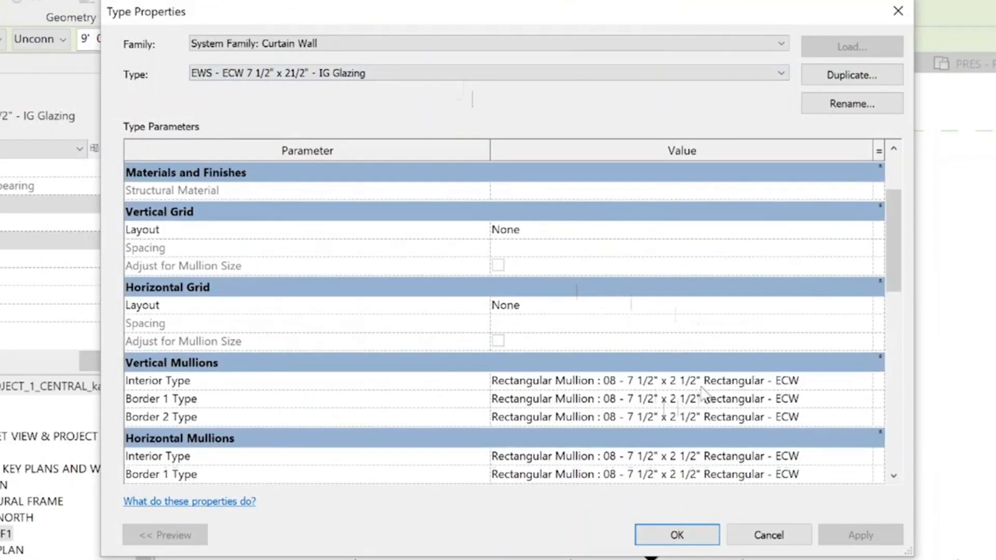
scroll(620, 397, "down", 1)
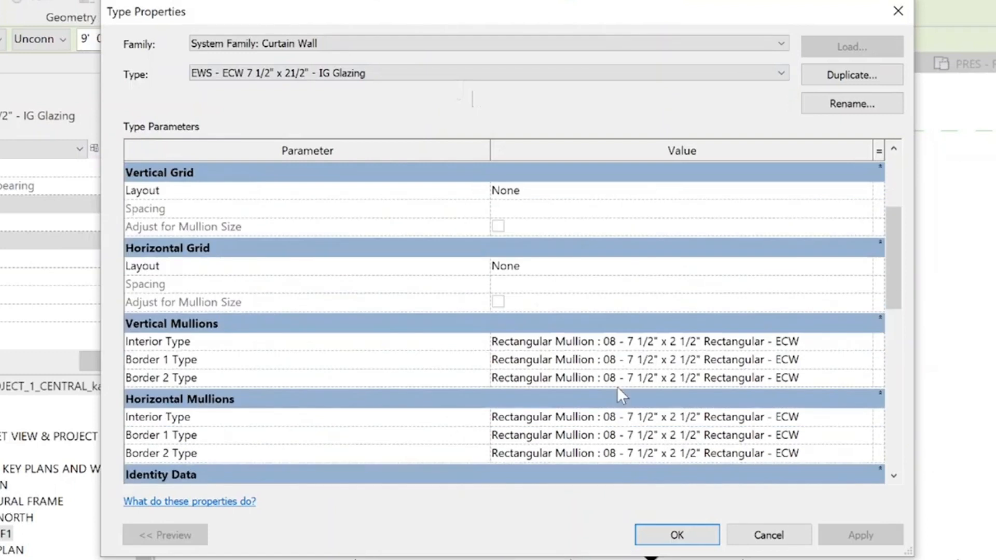
scroll(675, 353, "up", 1)
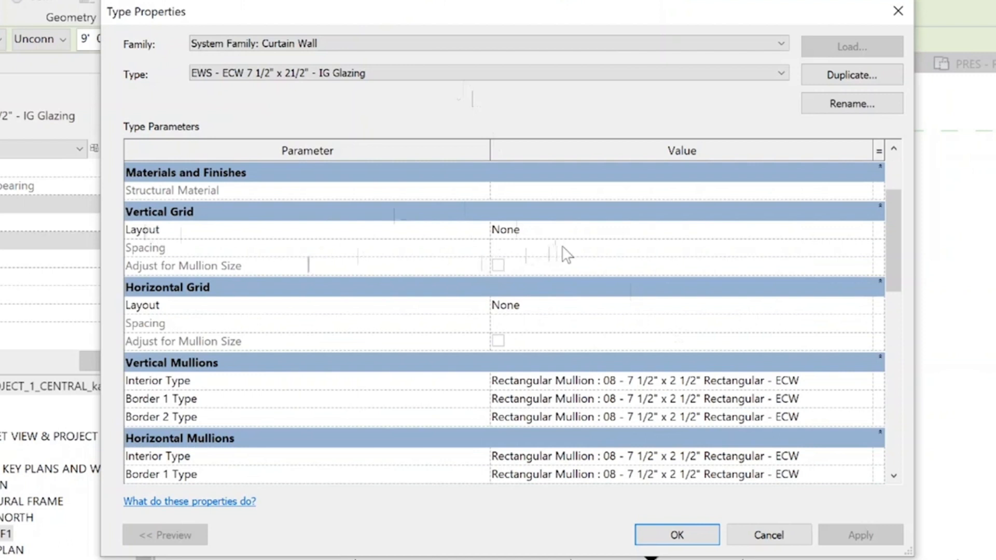
left_click(866, 231)
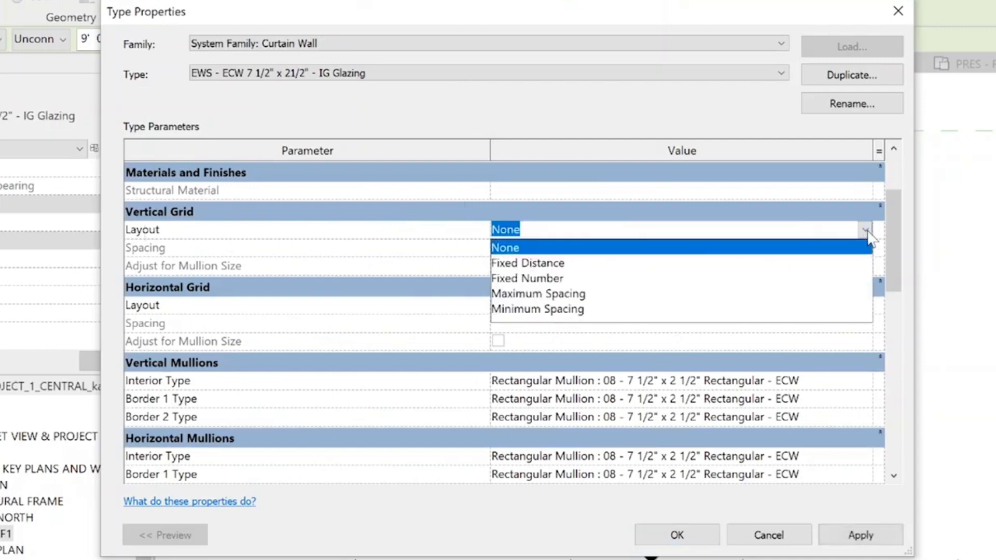
left_click(555, 263)
left_click(548, 249)
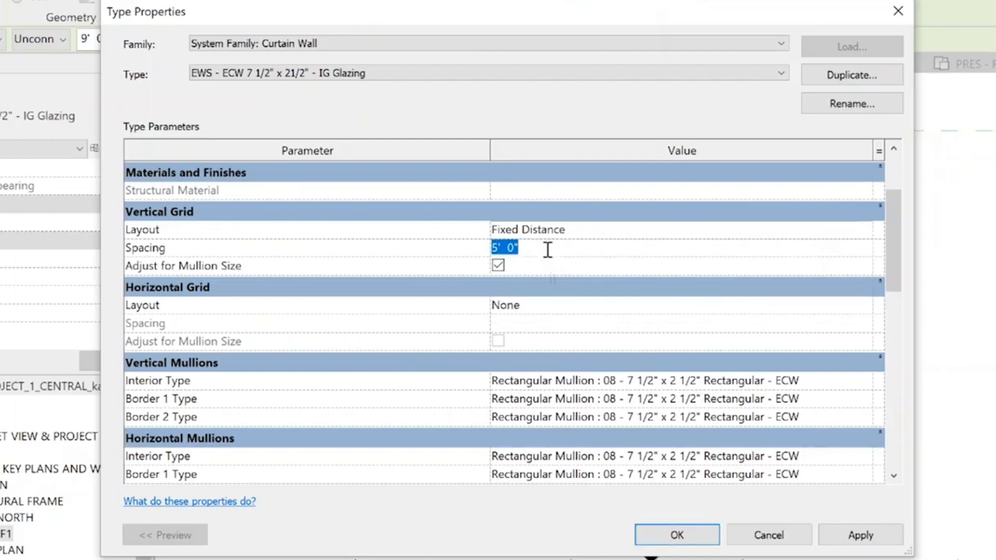
type("3")
key("Return")
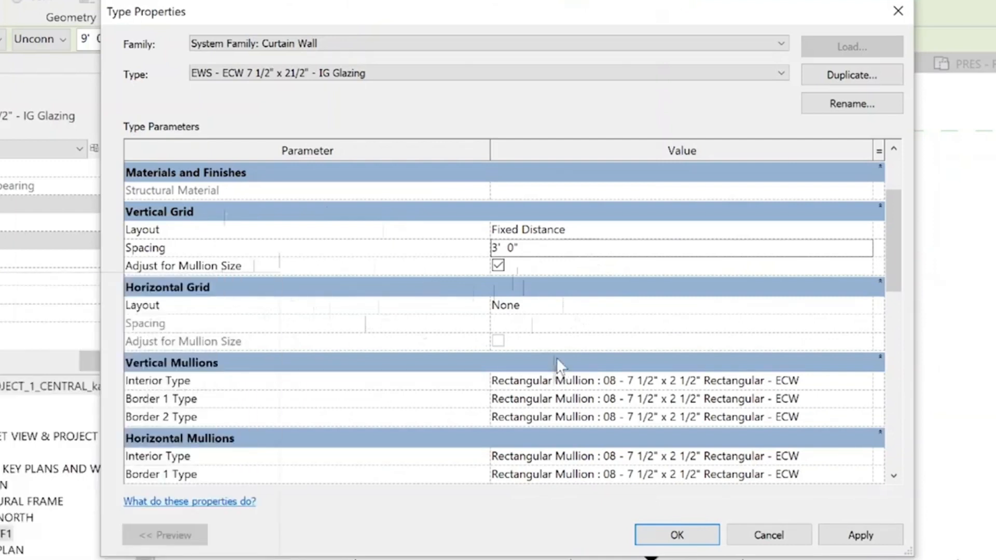
Set the type's horizontal grid layout to Fixed Number and accept the type properties
left_click(716, 314)
left_click(865, 311)
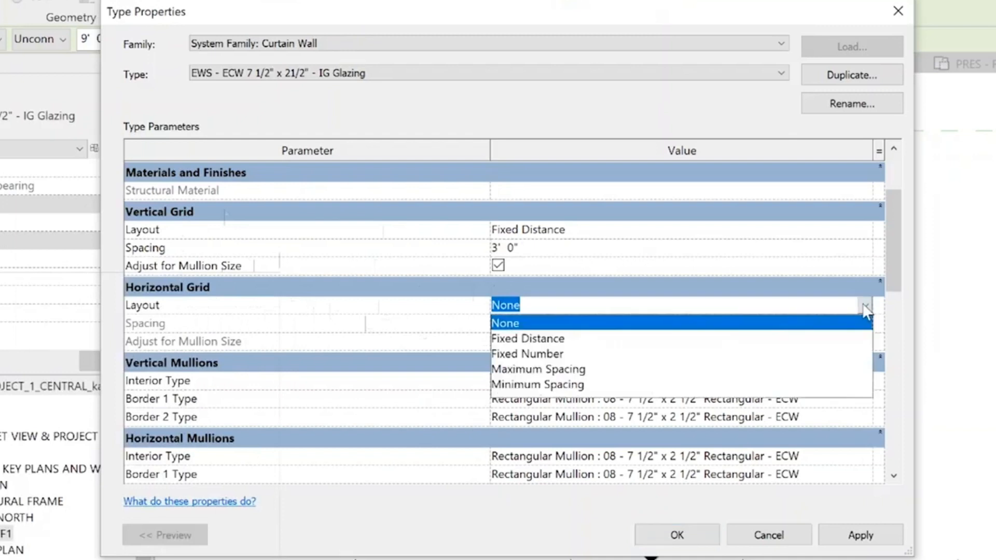
left_click(559, 354)
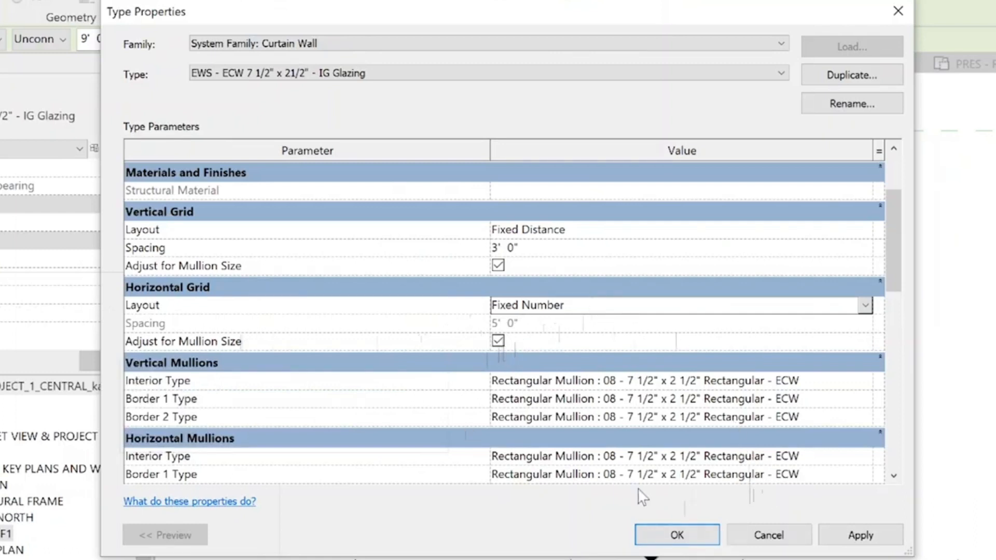
left_click(687, 536)
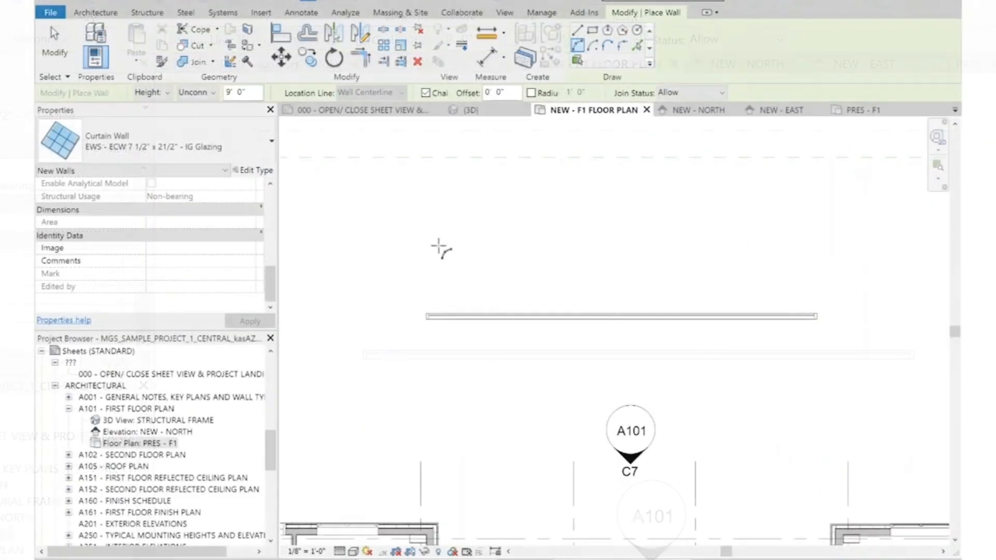
Draw an arc curtain wall north of the existing one, with a radius of about 38'-10" and an arc angle of about 47.8°
left_click(427, 249)
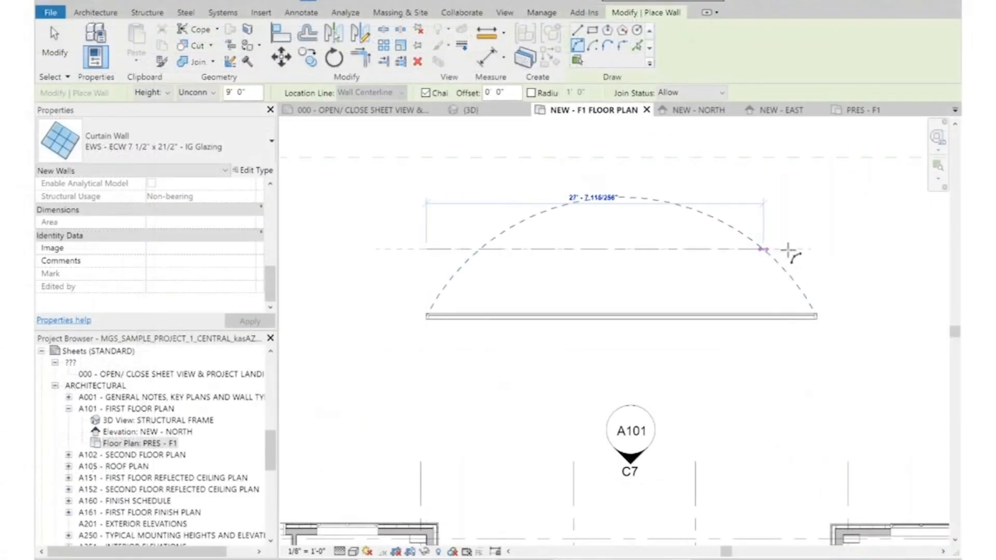
left_click(809, 248)
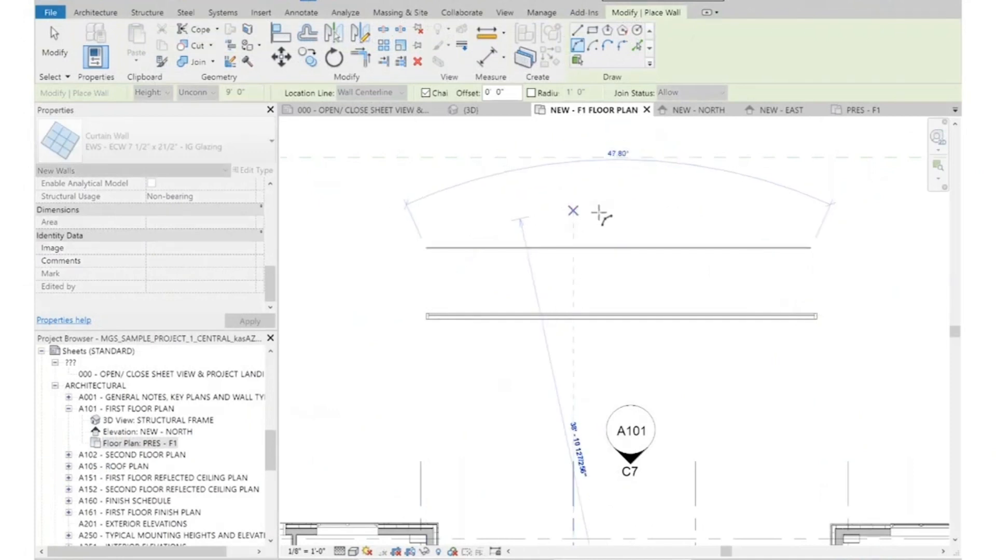
left_click(632, 209)
key("Escape")
key("Escape")
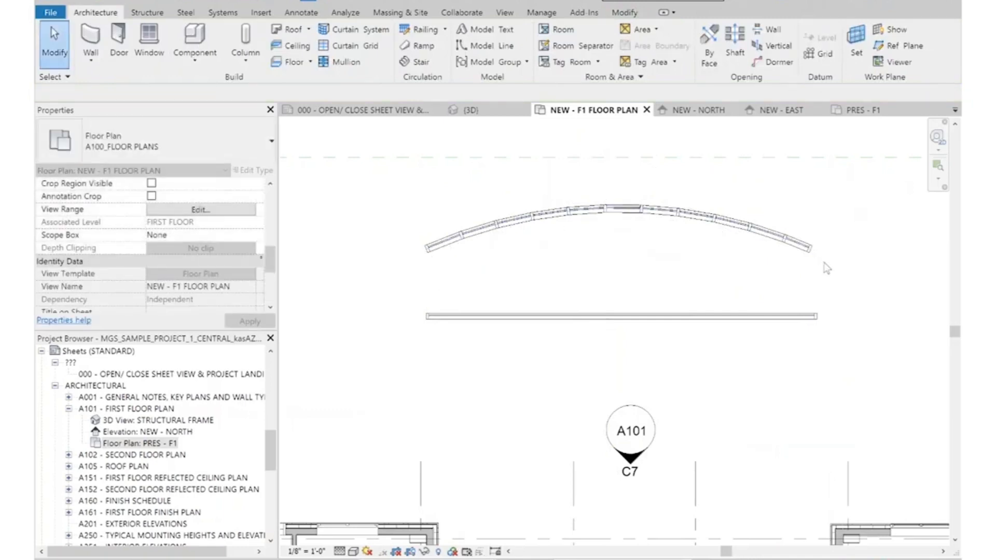
Examine the gridded arc curtain wall's segments in the floor plan and from the building's north side in the 3D view
scroll(412, 256, "up", 3)
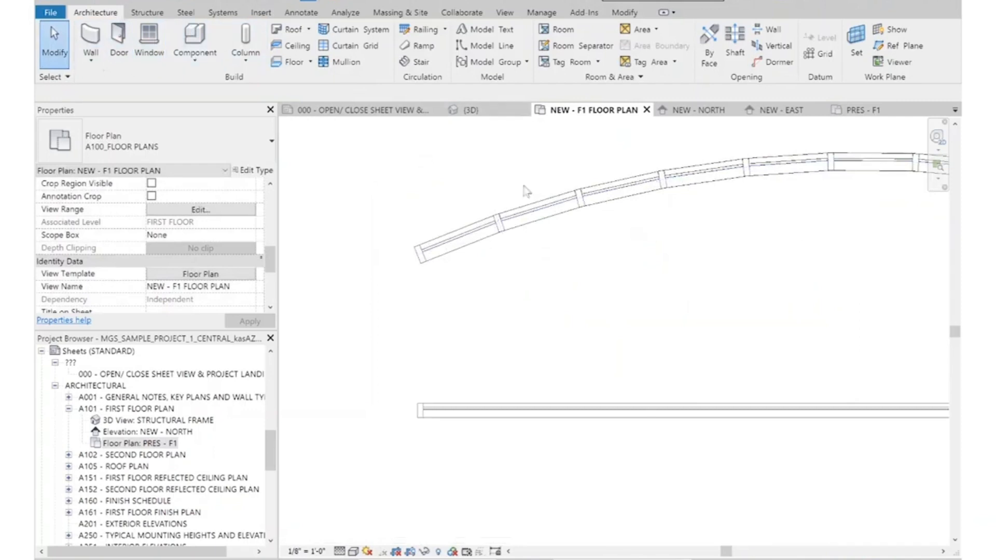
scroll(451, 257, "down", 2)
scroll(454, 255, "down", 3)
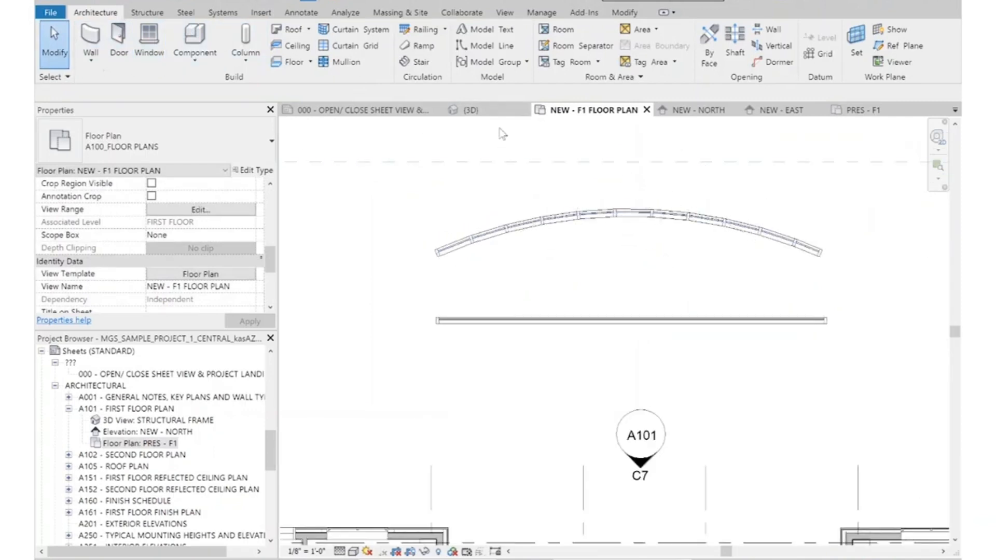
left_click(477, 110)
scroll(689, 184, "down", 3)
scroll(686, 409, "down", 2)
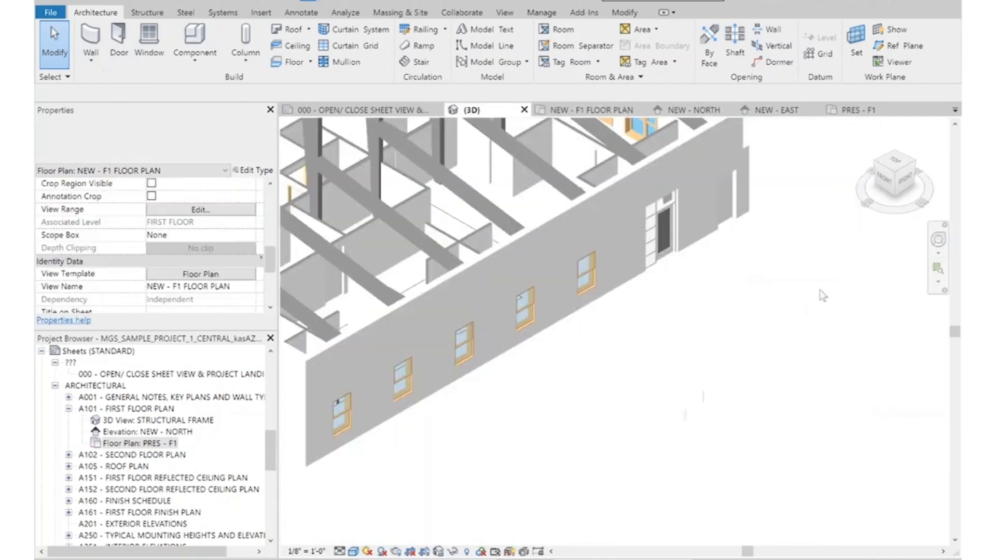
left_click(918, 173)
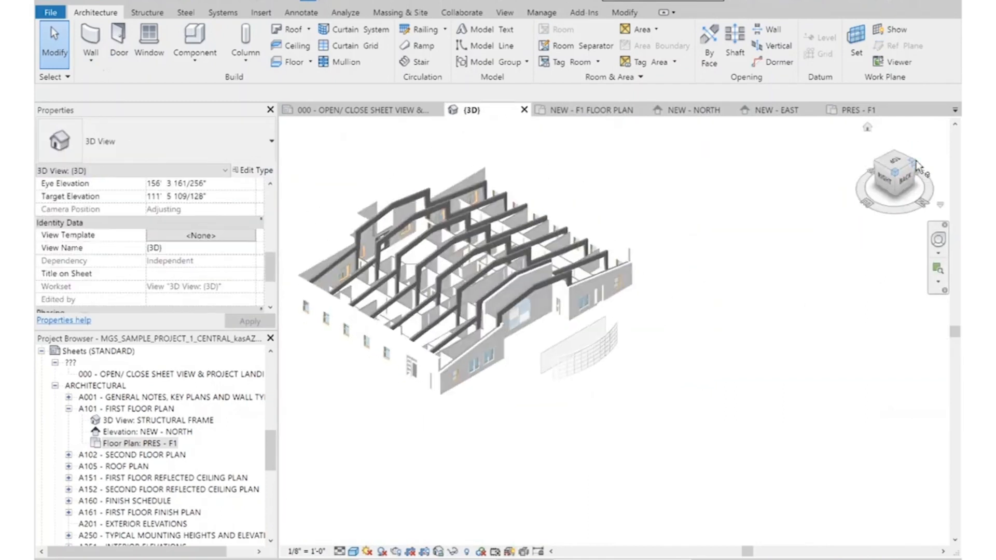
scroll(777, 458, "up", 2)
scroll(702, 358, "up", 3)
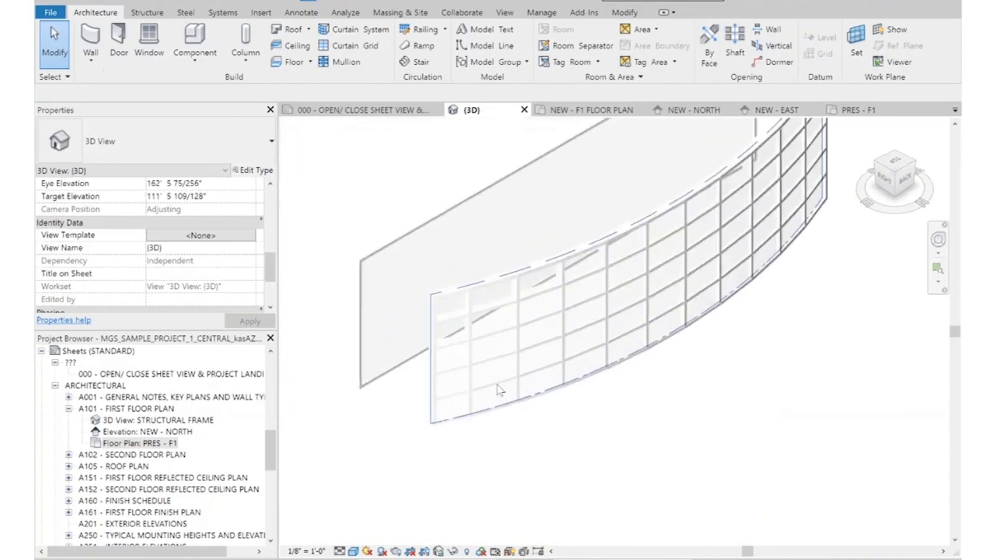
scroll(490, 364, "up", 4)
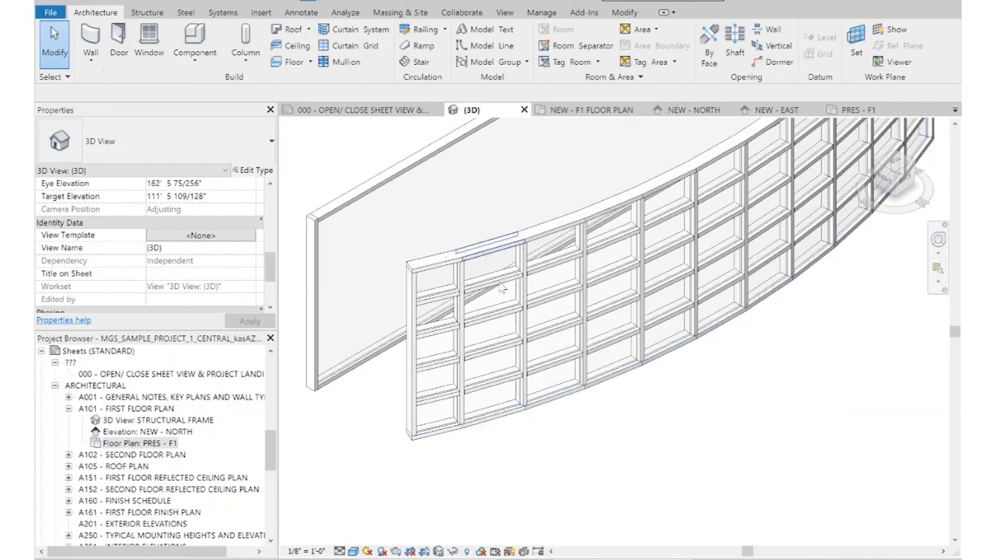
Set the gridded arc curtain wall's horizontal grid number to 2
left_click(530, 260)
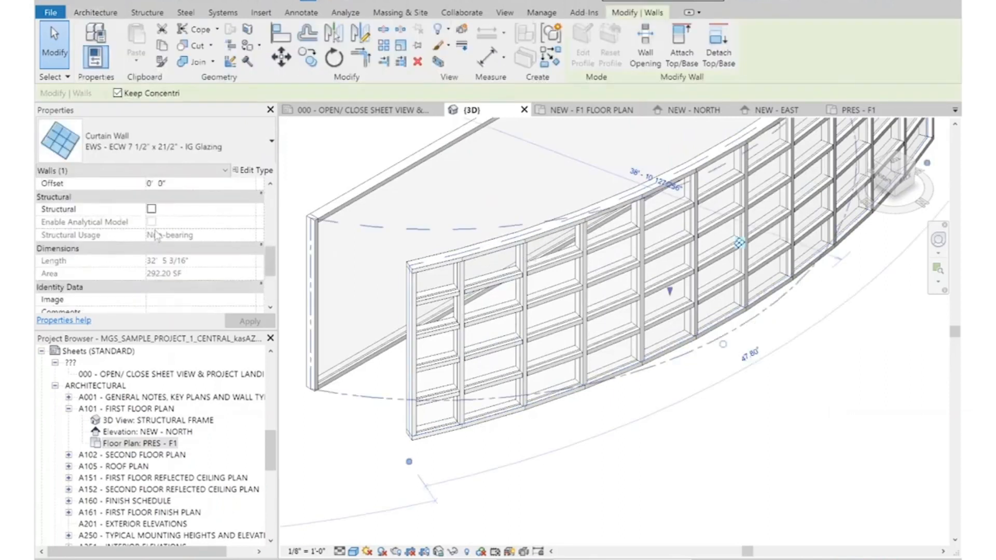
scroll(197, 231, "up", 4)
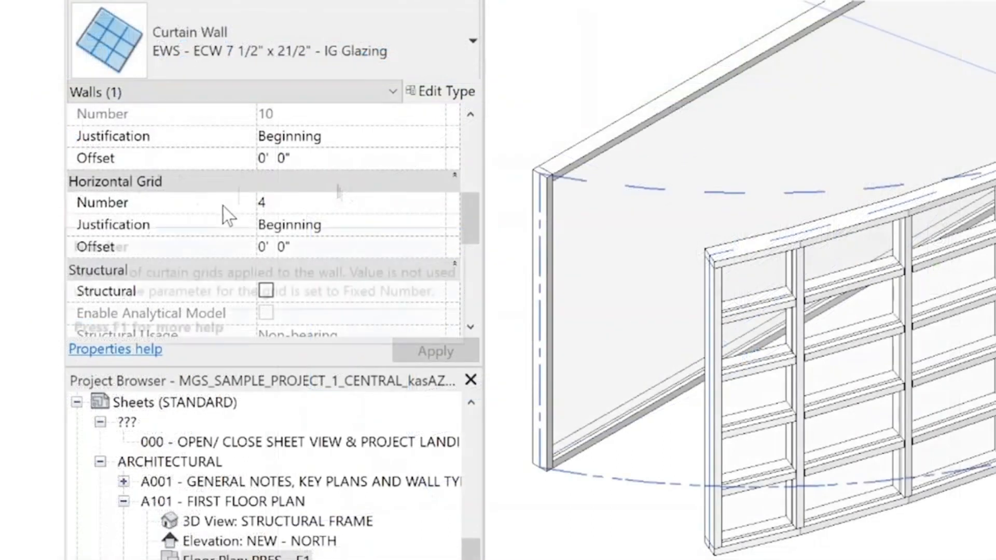
left_click(413, 209)
left_click(437, 209)
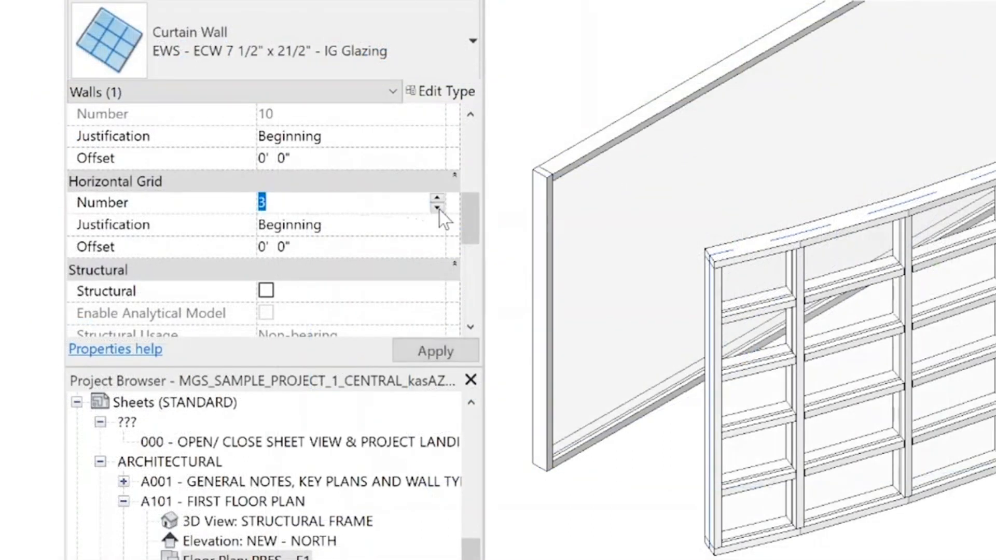
left_click(437, 209)
left_click(435, 352)
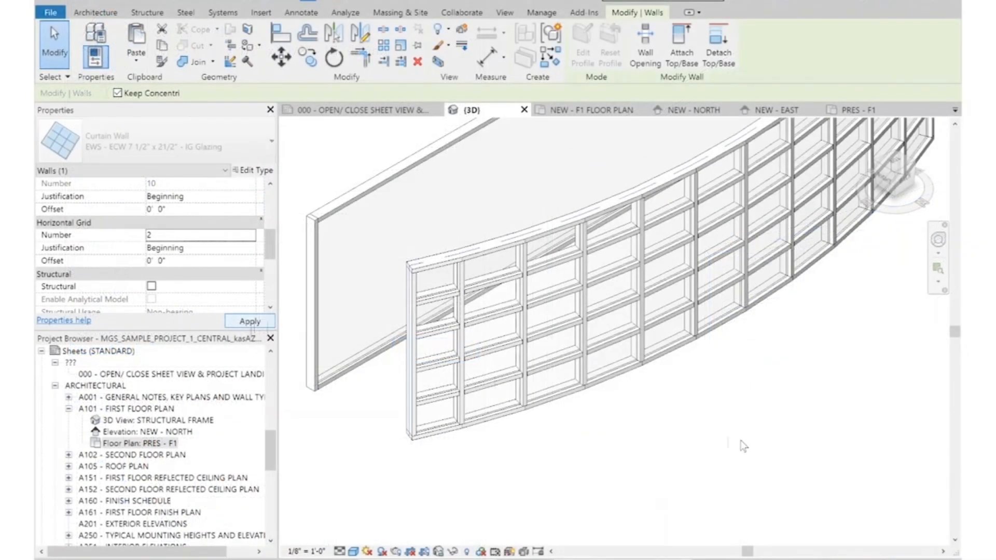
left_click(690, 458)
Remove the upper horizontal grid segment from the fourth bay, counted from the near end of the gridded arc curtain wall
scroll(487, 357, "down", 2)
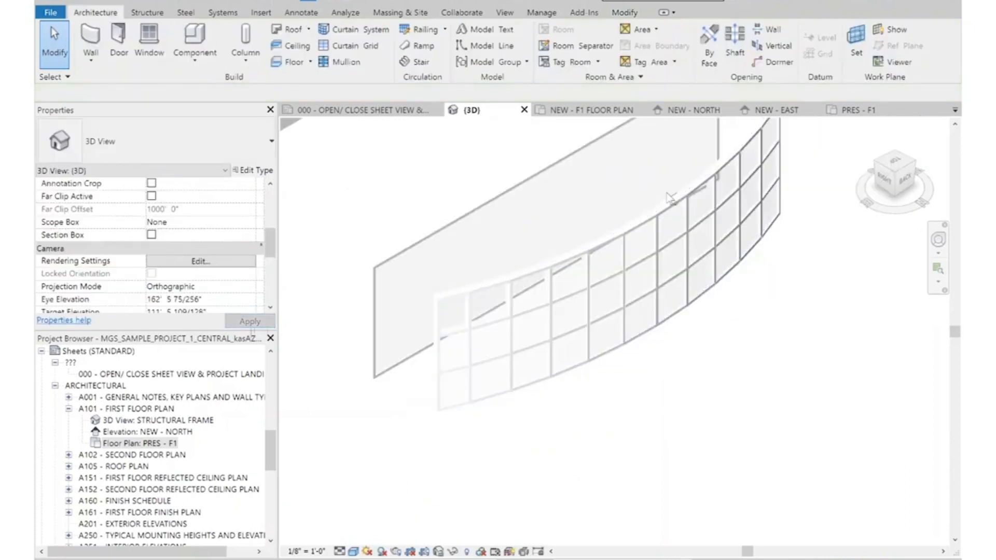
scroll(646, 198, "up", 2)
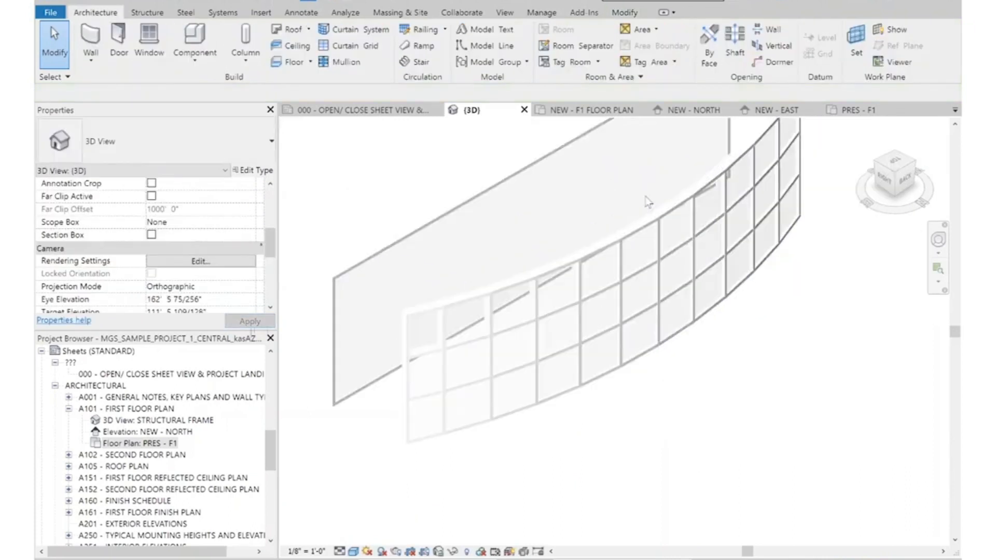
middle_click_drag(629, 381, 639, 449)
scroll(640, 449, "down", 1)
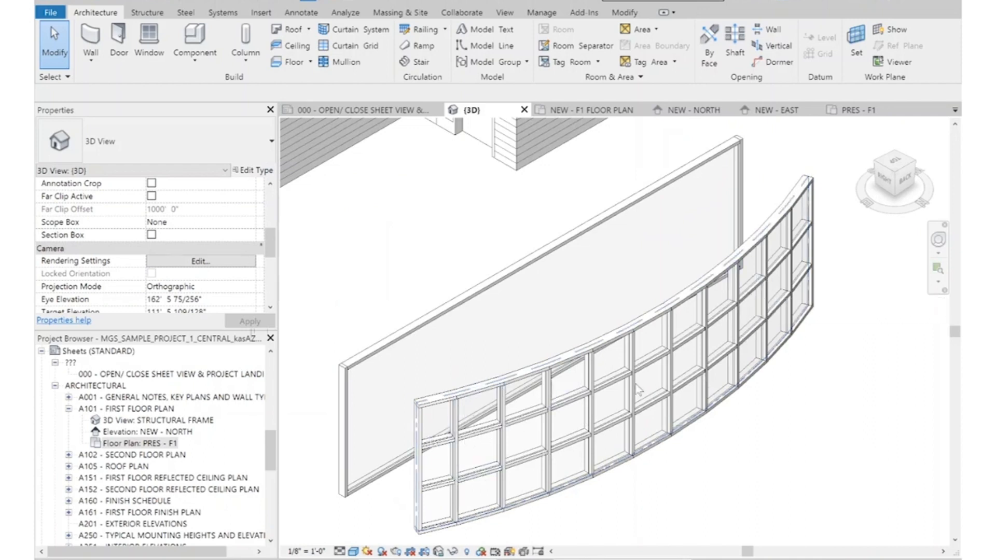
scroll(572, 410, "up", 1)
scroll(572, 410, "up", 2)
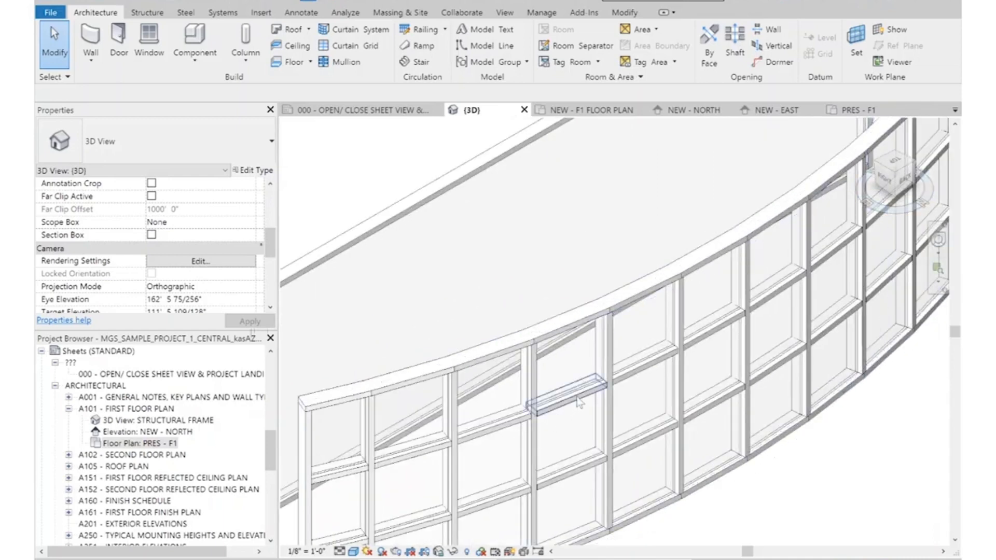
left_click(578, 401)
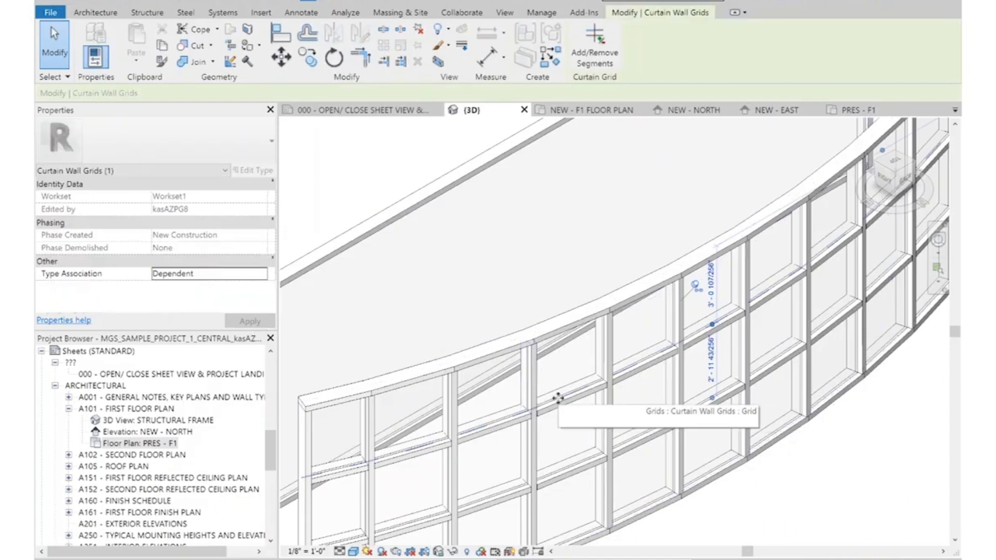
left_click(595, 52)
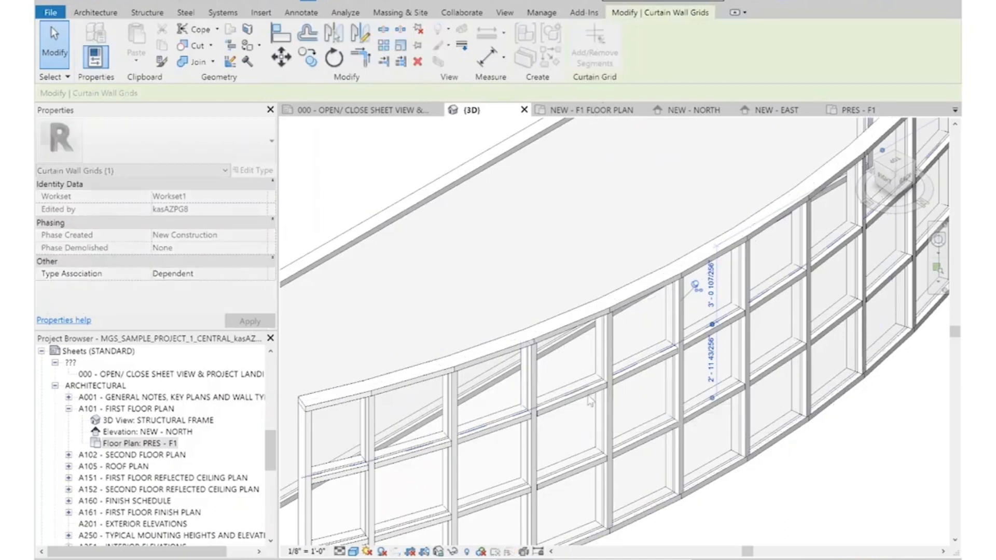
left_click(585, 397)
key("Escape")
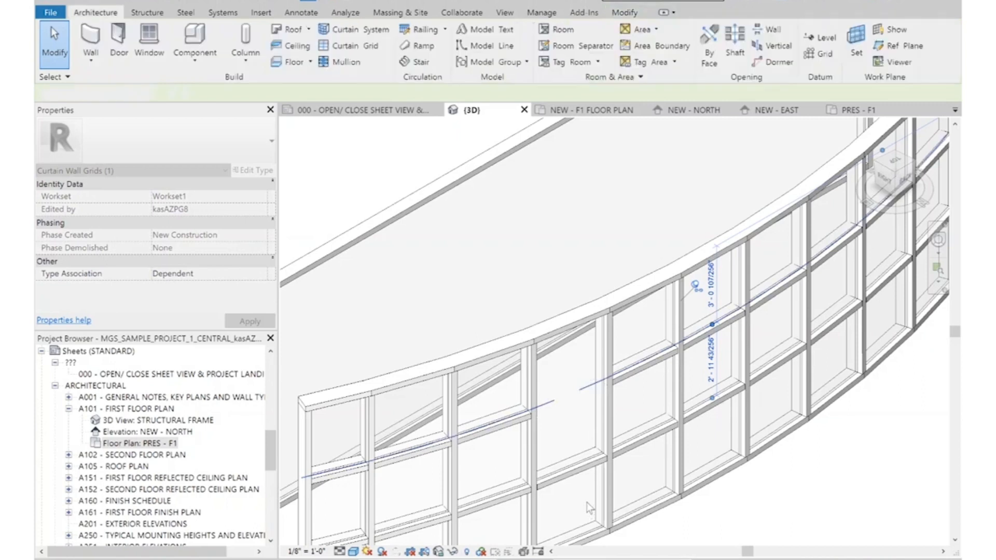
scroll(603, 335, "down", 2)
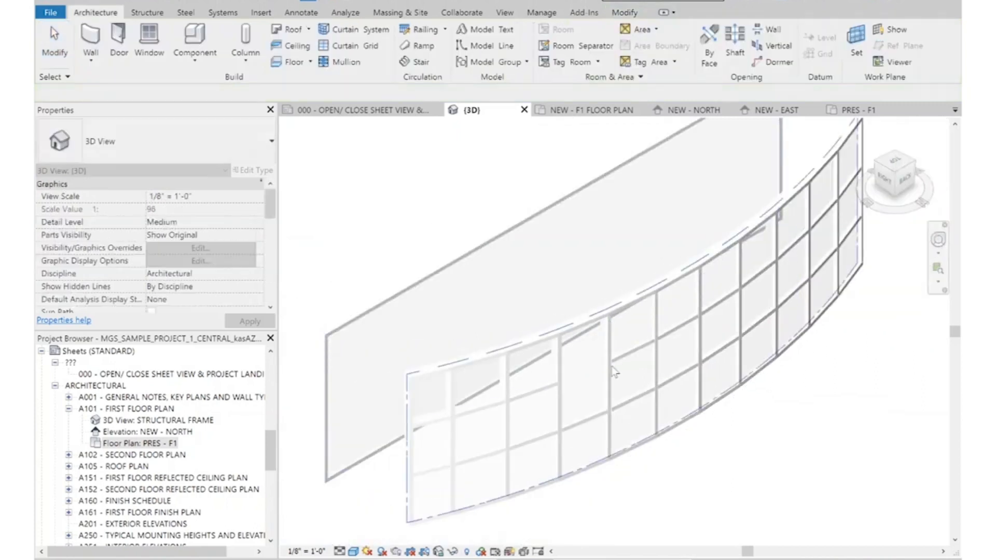
Add a one-segment horizontal curtain grid in the fourth bay's merged panel, higher than the adjacent upper grid line
scroll(591, 418, "up", 3)
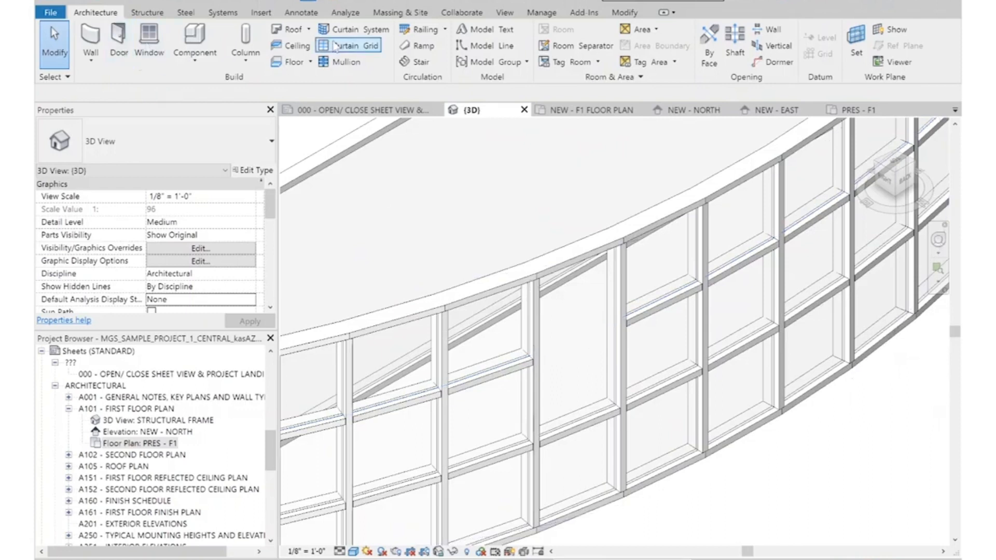
left_click(356, 45)
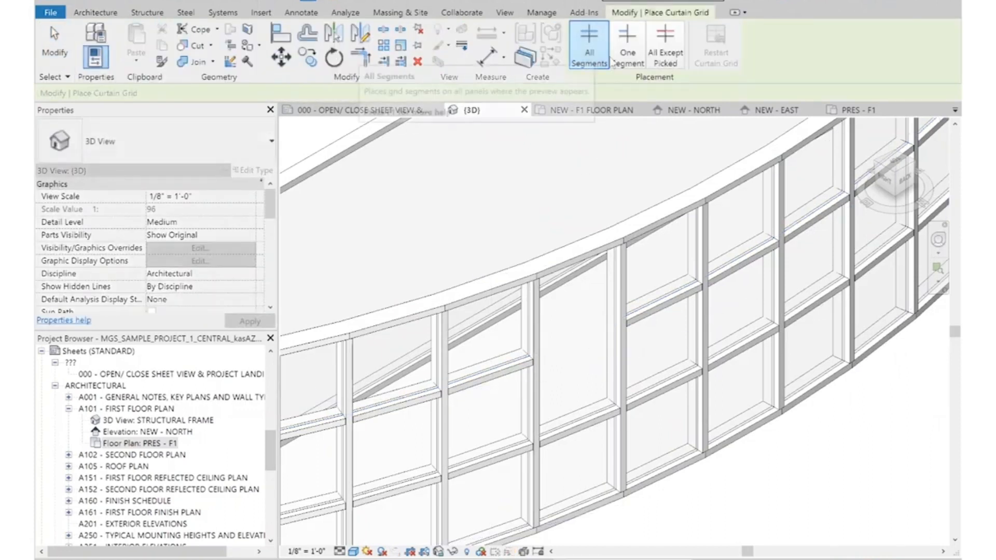
left_click(628, 50)
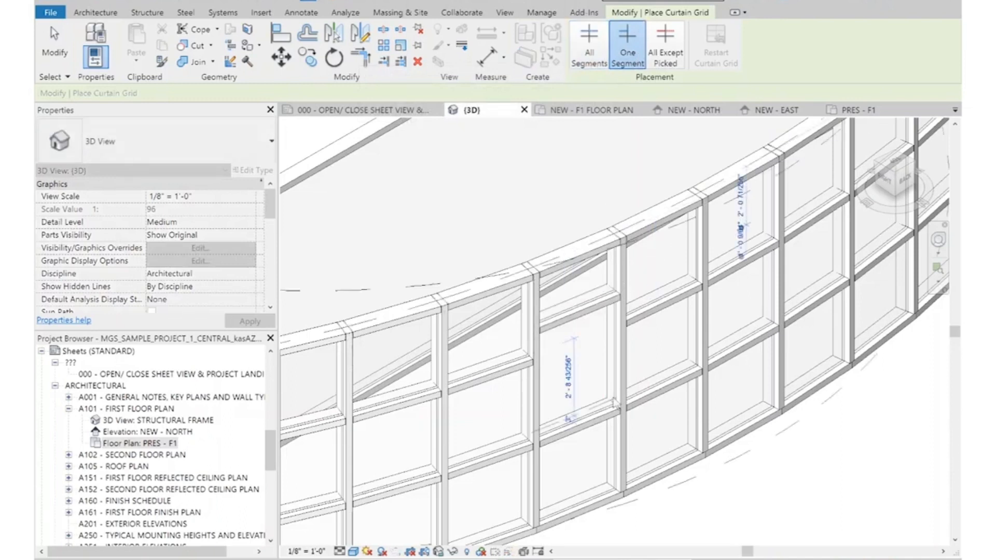
key("Escape")
scroll(586, 318, "down", 1)
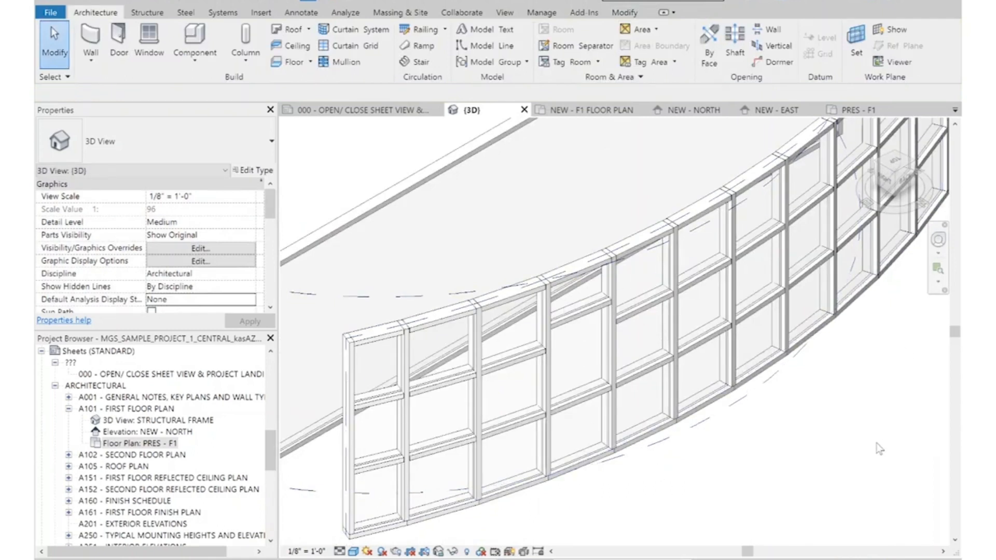
middle_click_drag(928, 439, 859, 461, "shift")
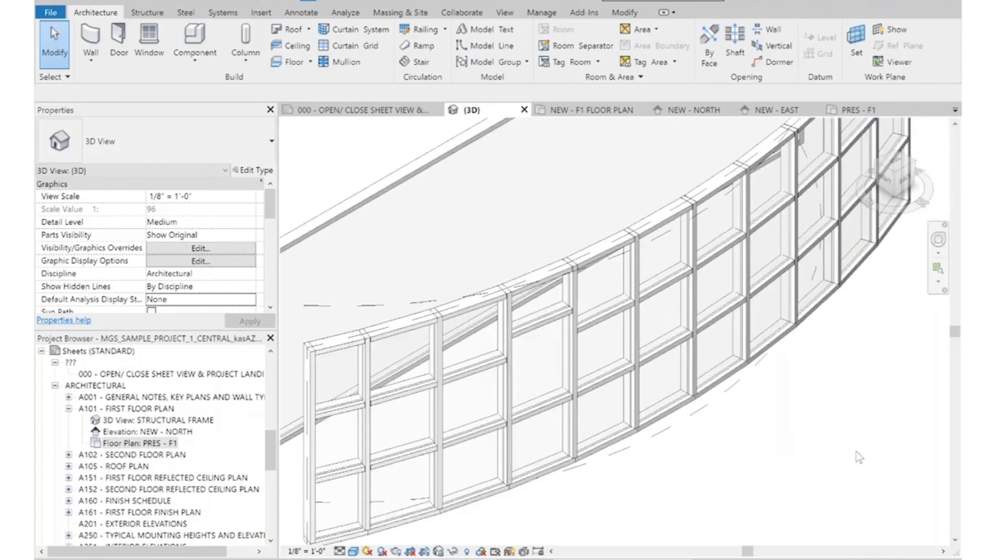